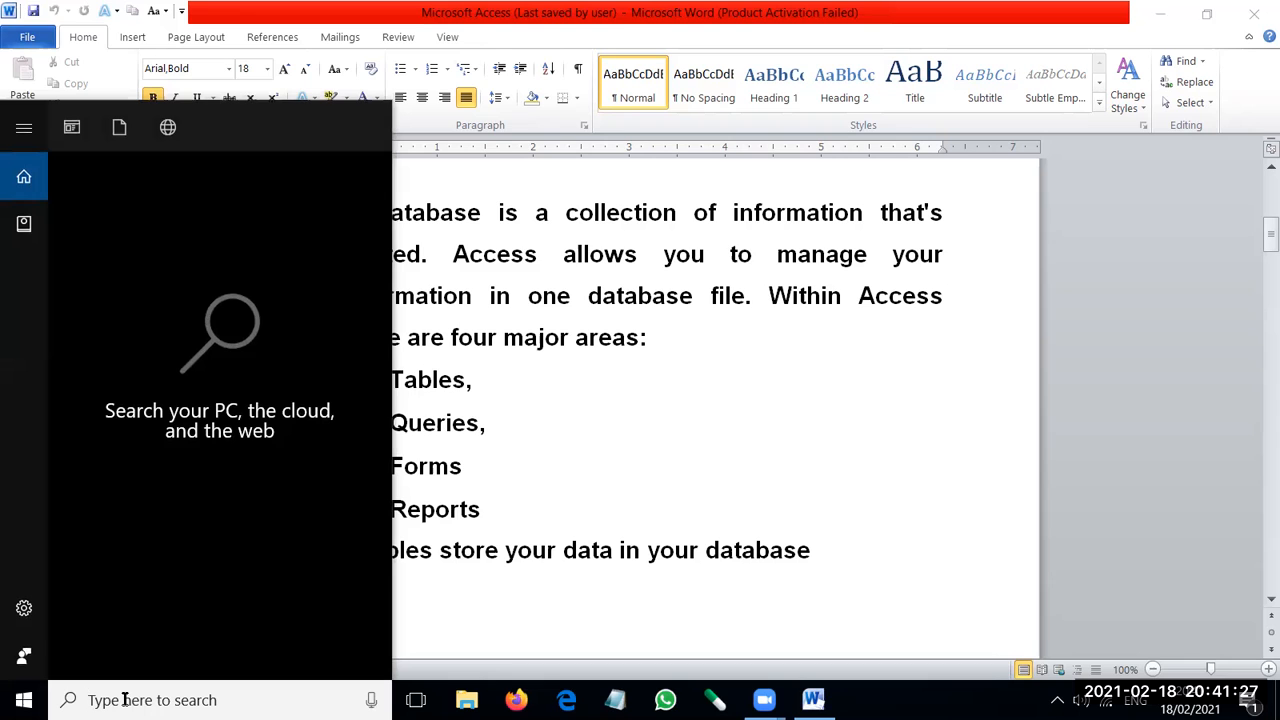
Launch Microsoft Access 2010 from the installed Microsoft Office programs and dismiss the activation wizard.
click(24, 700)
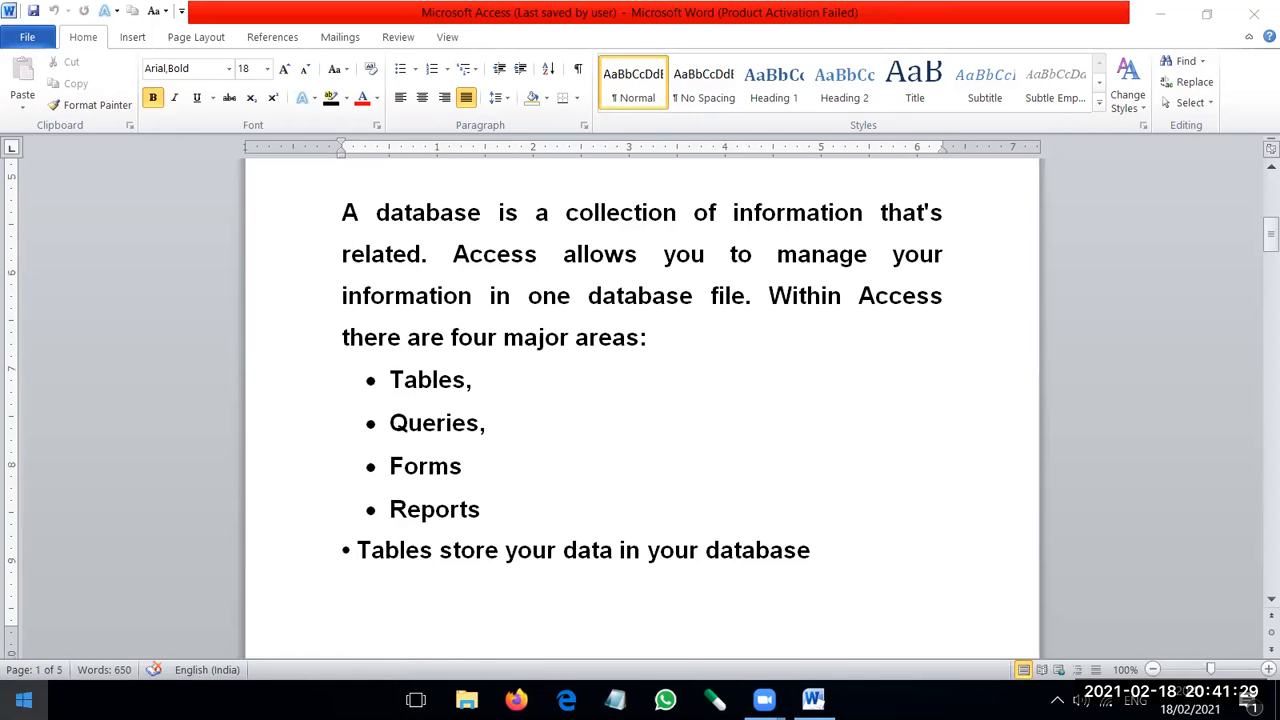
scroll(165, 467, down, 10)
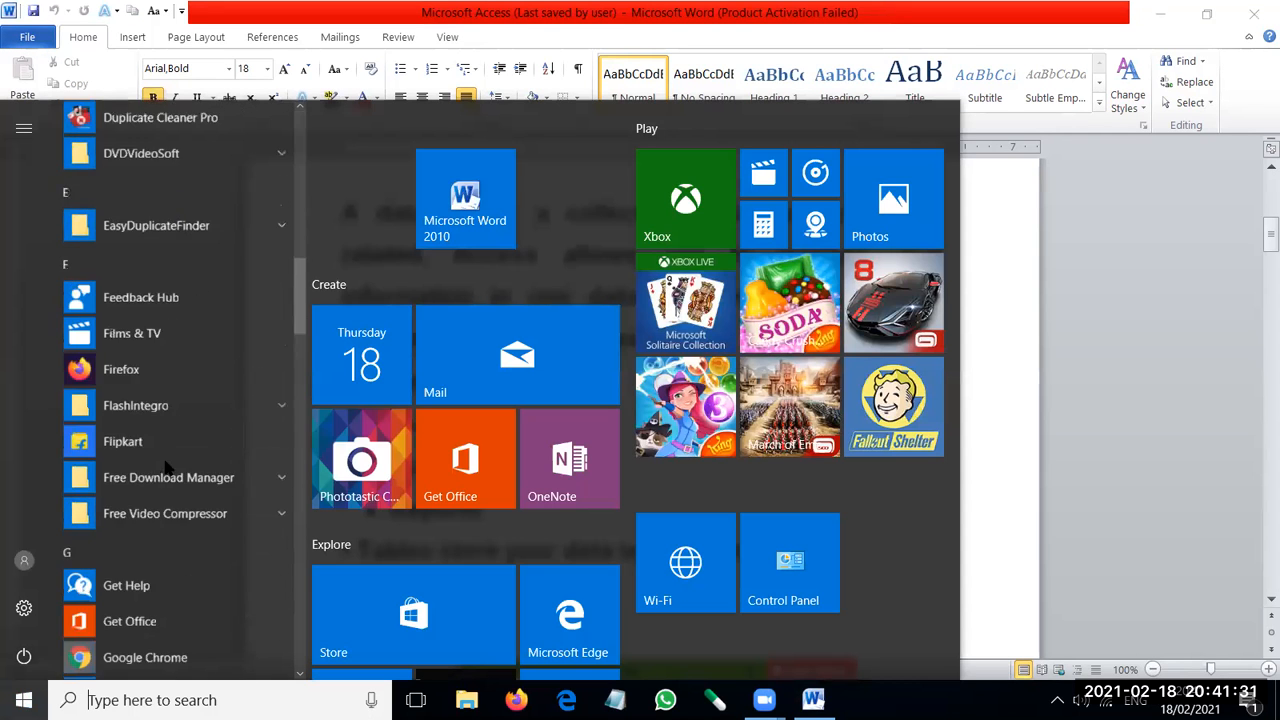
scroll(165, 467, down, 7)
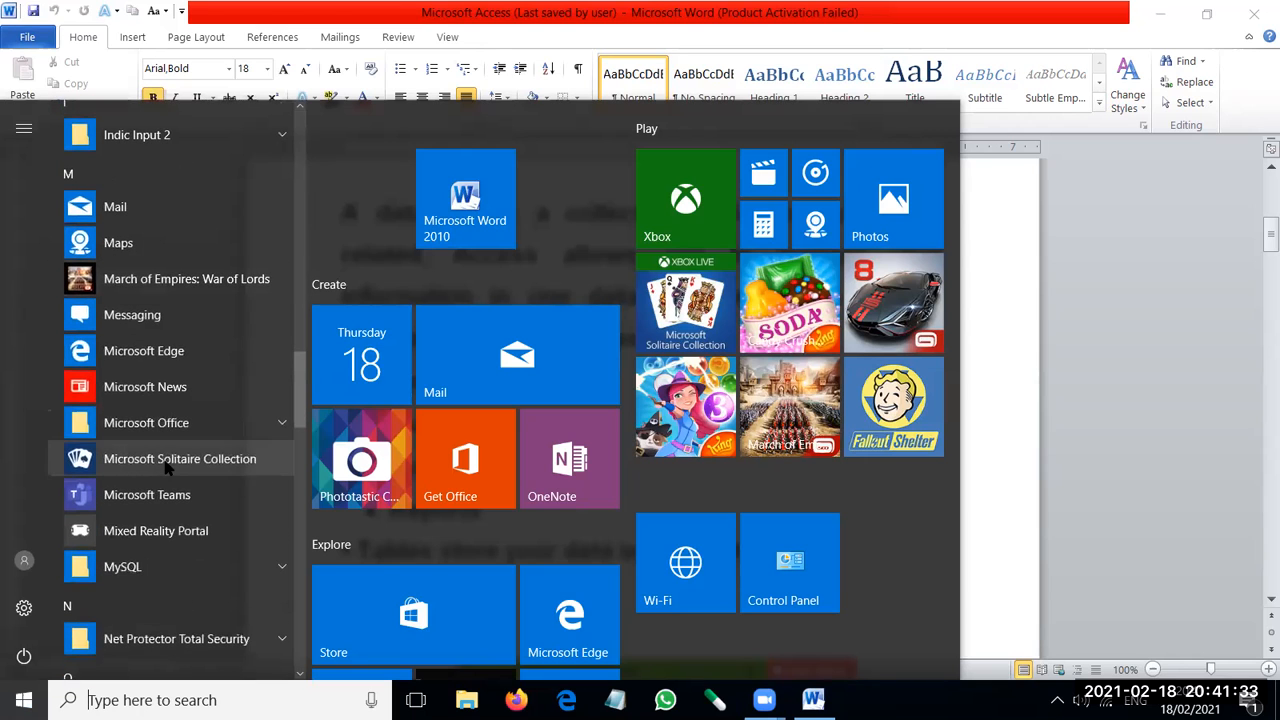
click(176, 430)
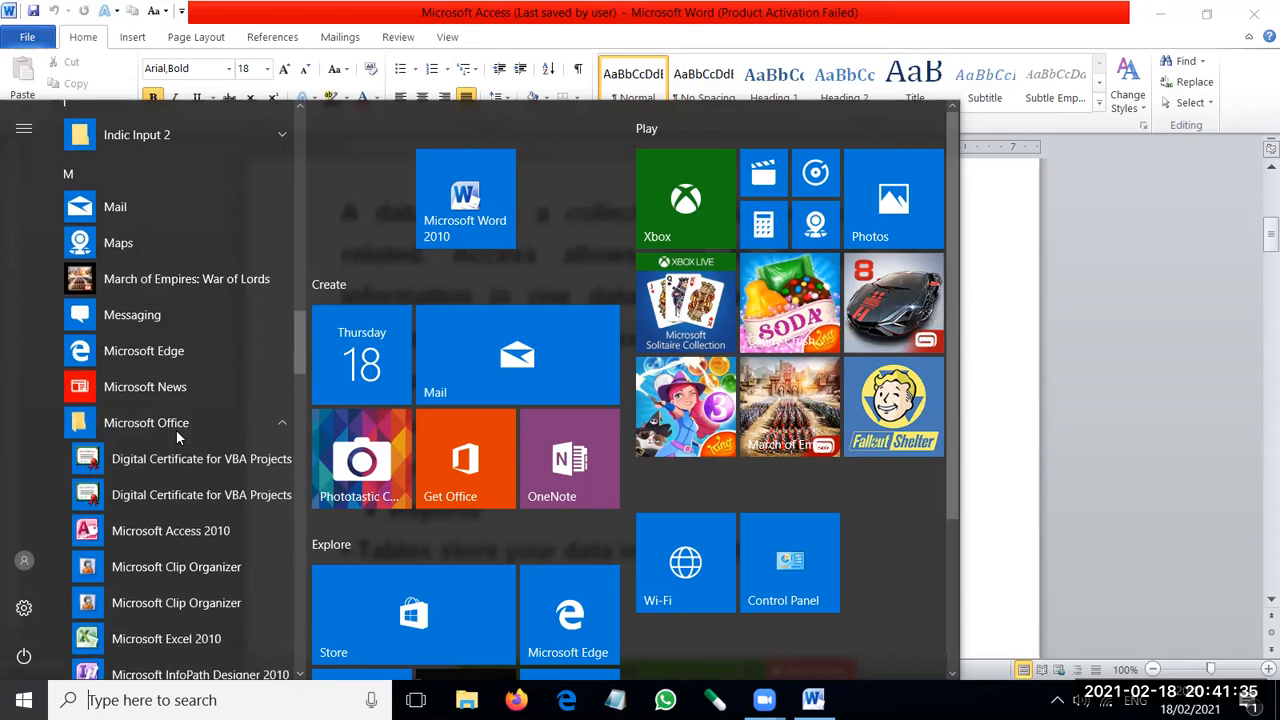
scroll(176, 430, down, 1)
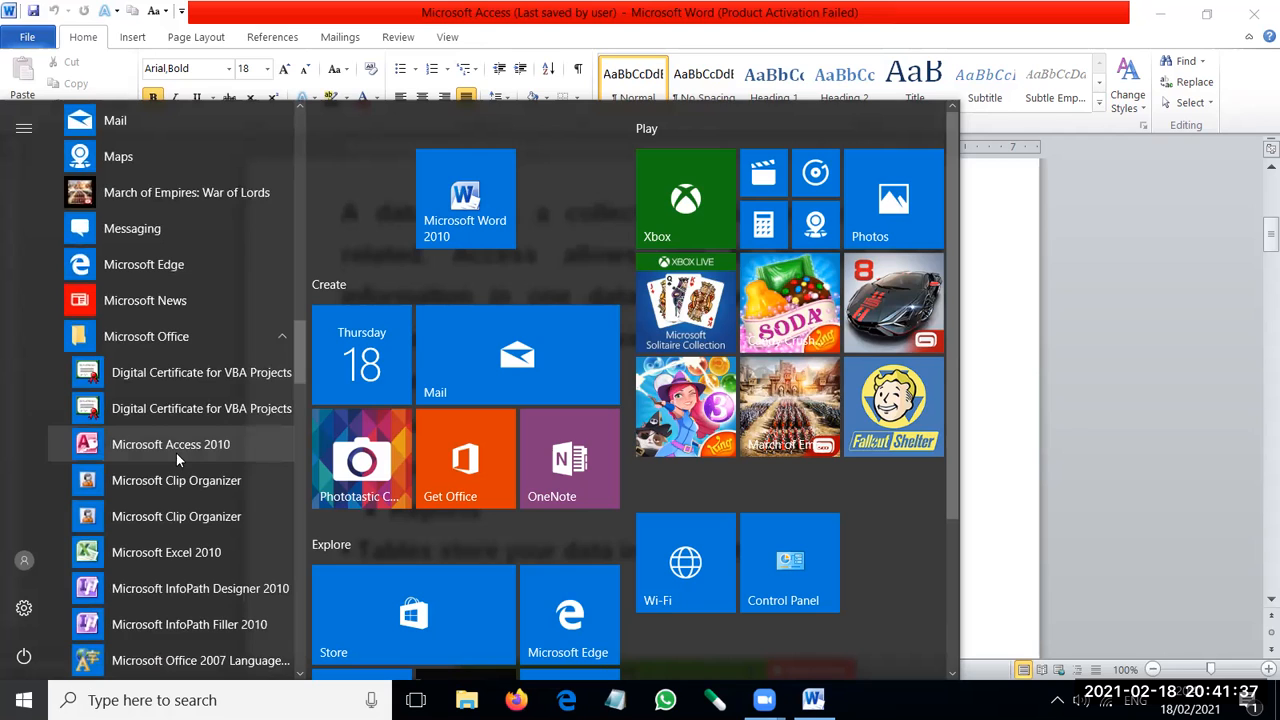
click(176, 453)
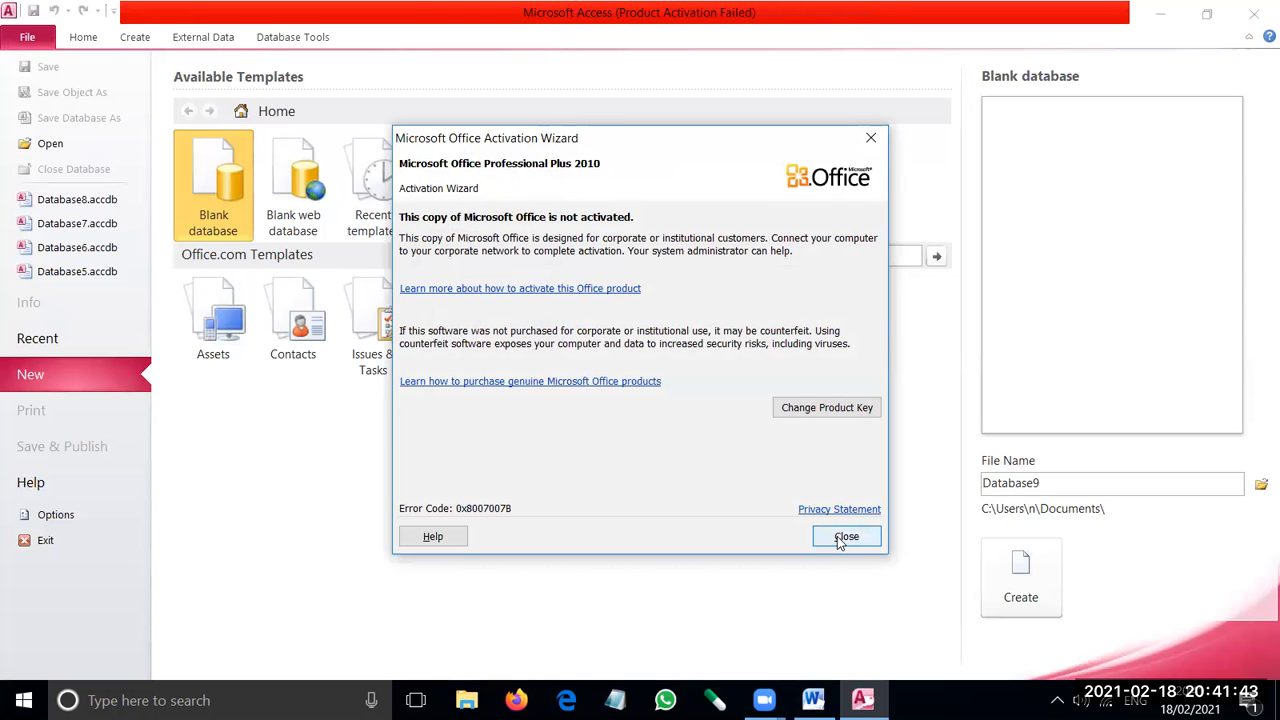
click(845, 537)
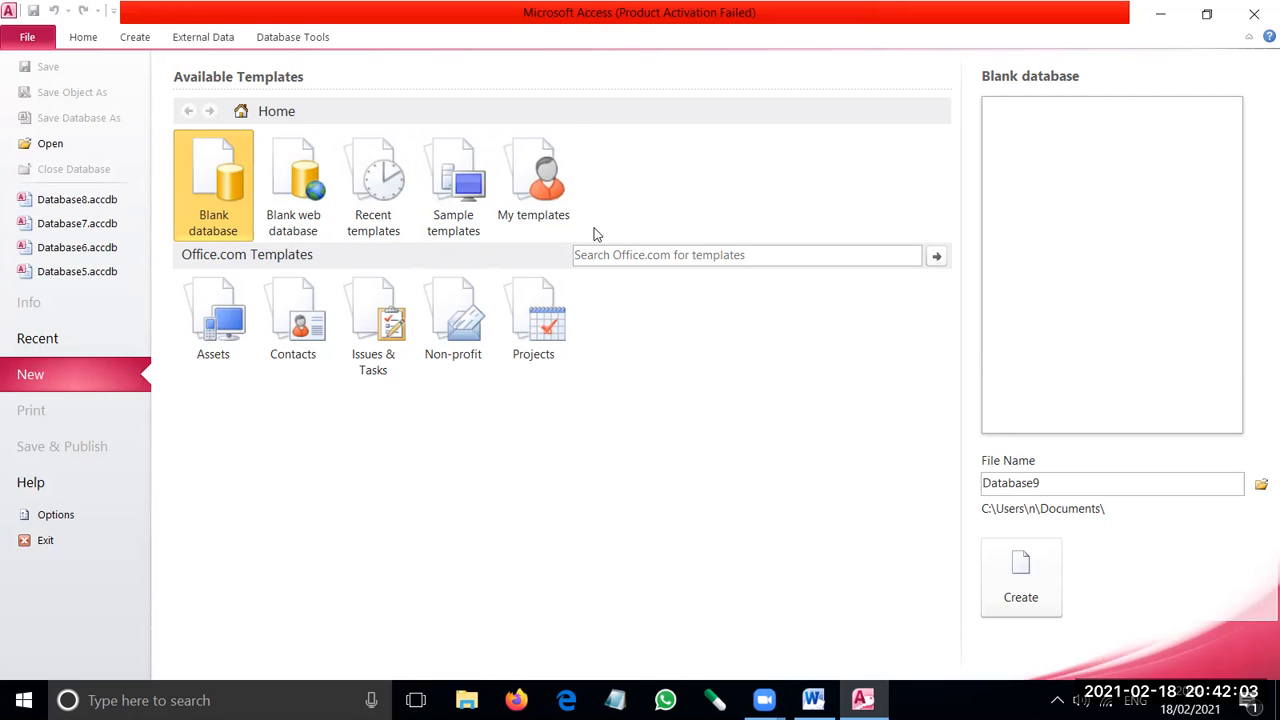
Check the recent templates, return to the available templates and create a blank database named Database9.
click(374, 225)
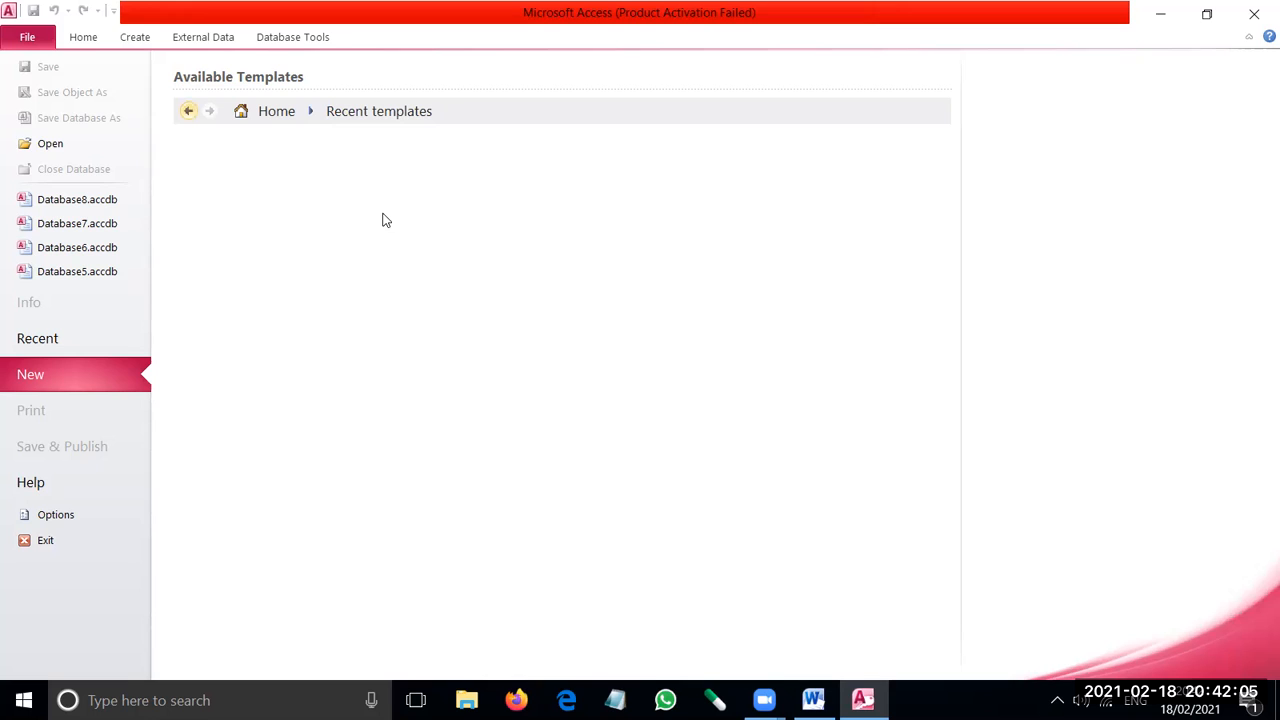
click(189, 112)
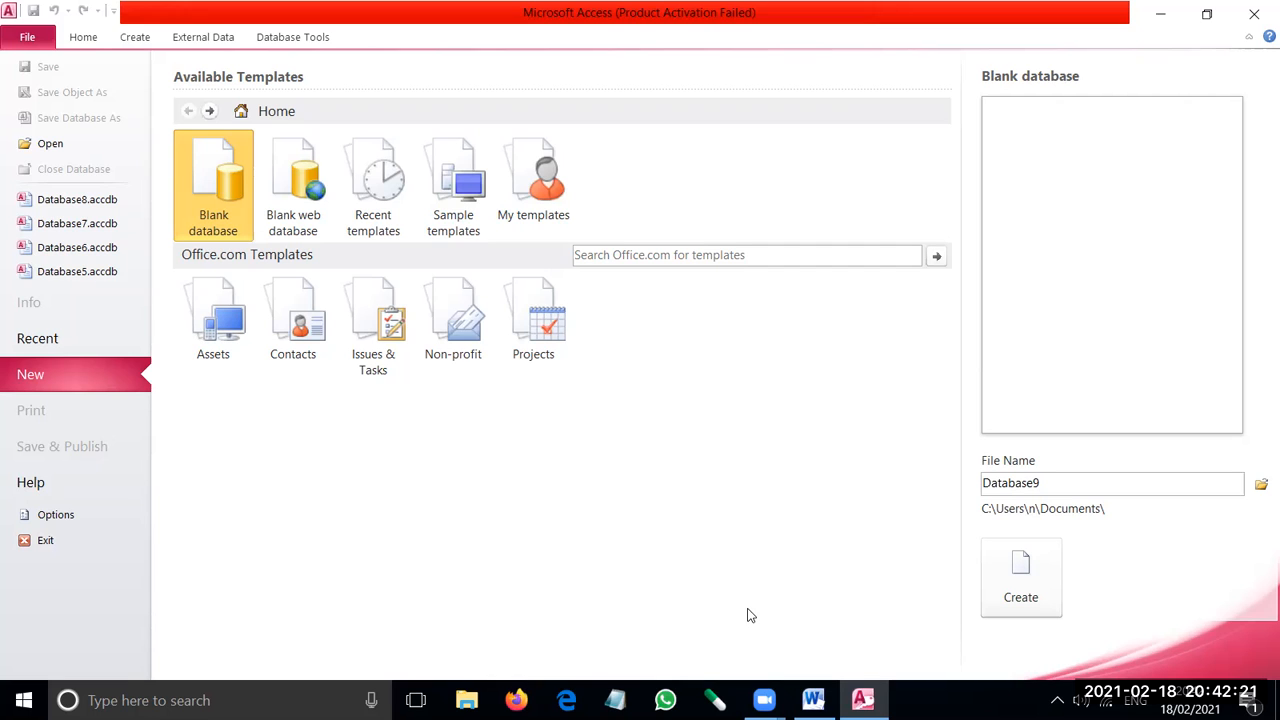
click(1034, 567)
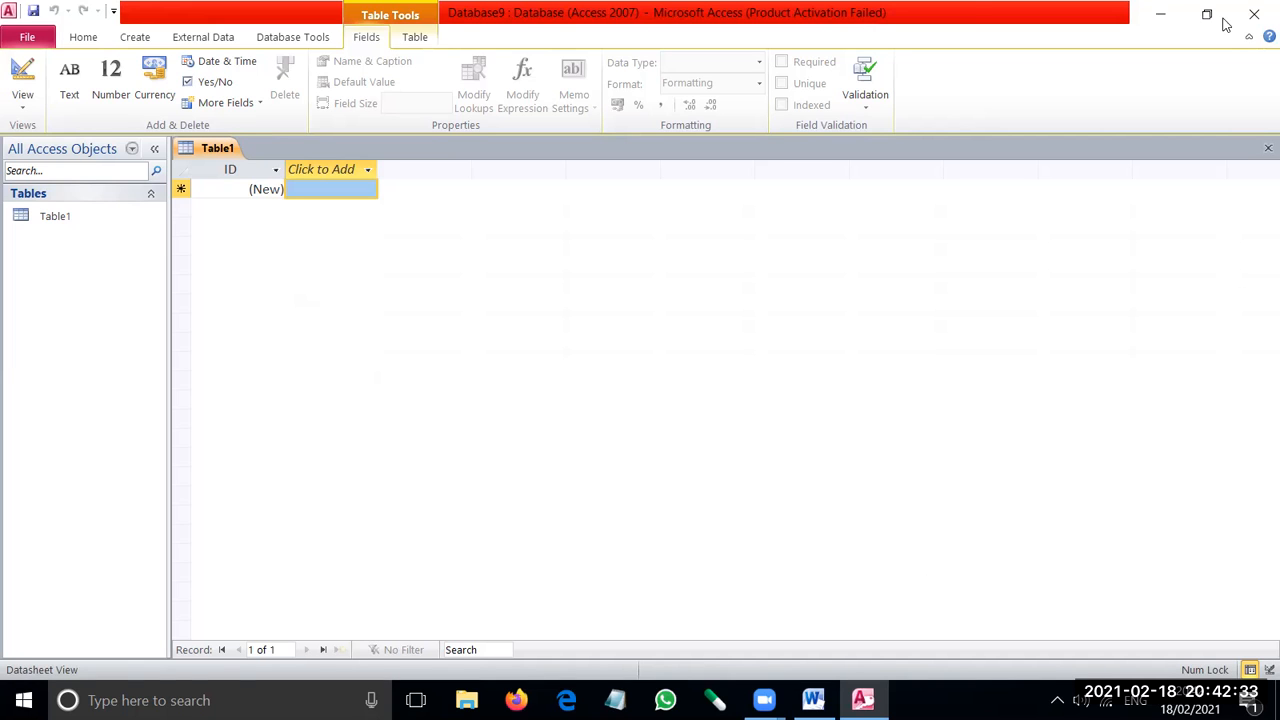
Switch to the Word notes and review the four major areas of Access: Tables, Queries, Forms and Reports.
click(1162, 14)
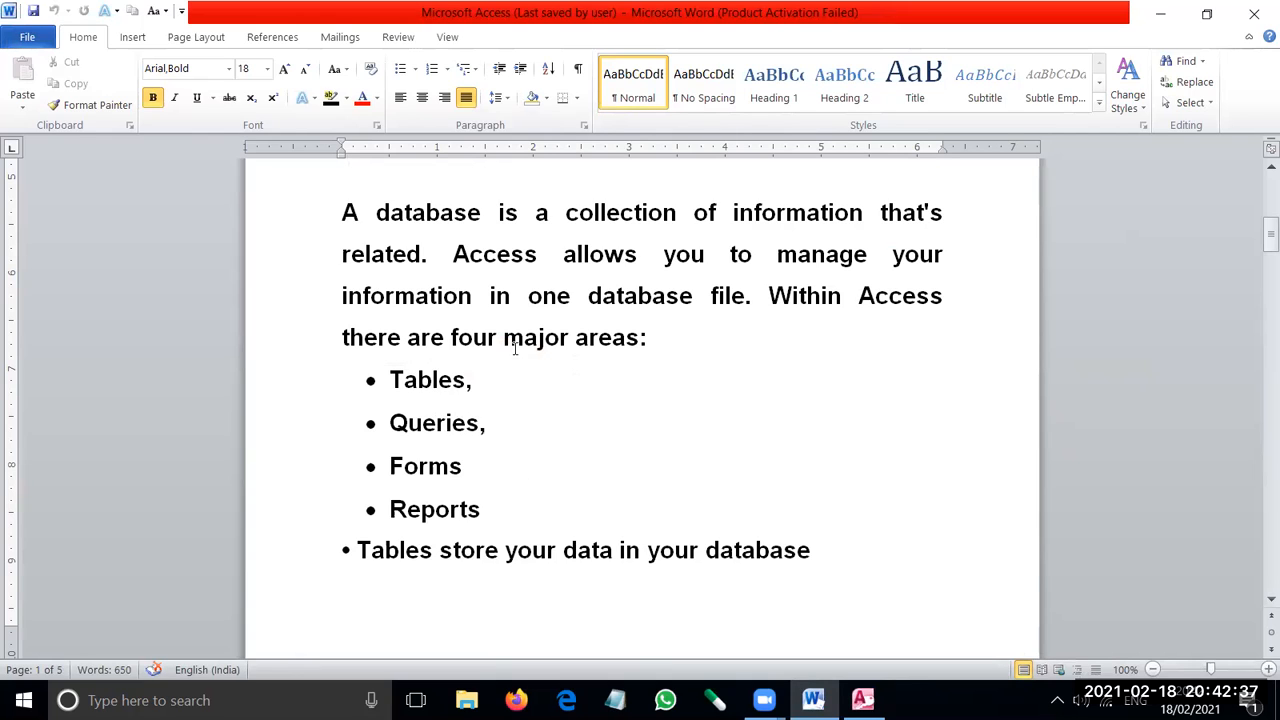
drag(389, 380, 397, 424)
drag(464, 478, 392, 476)
drag(492, 510, 390, 512)
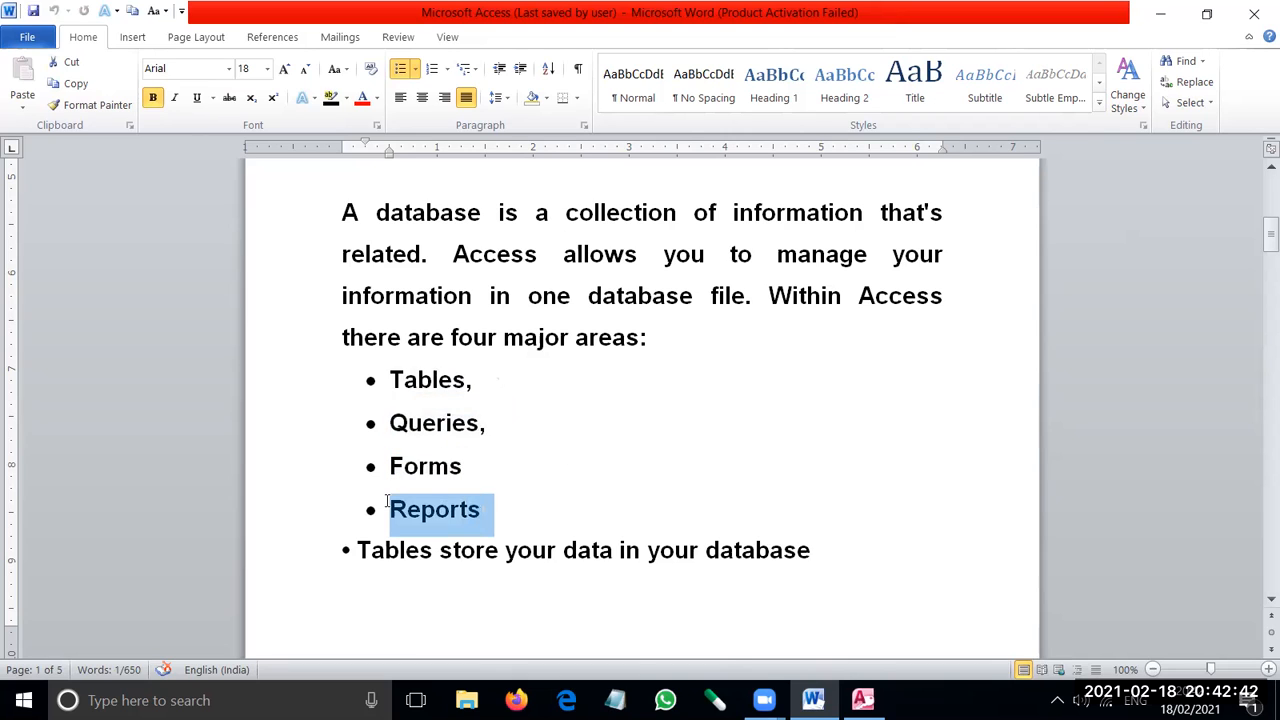
click(699, 481)
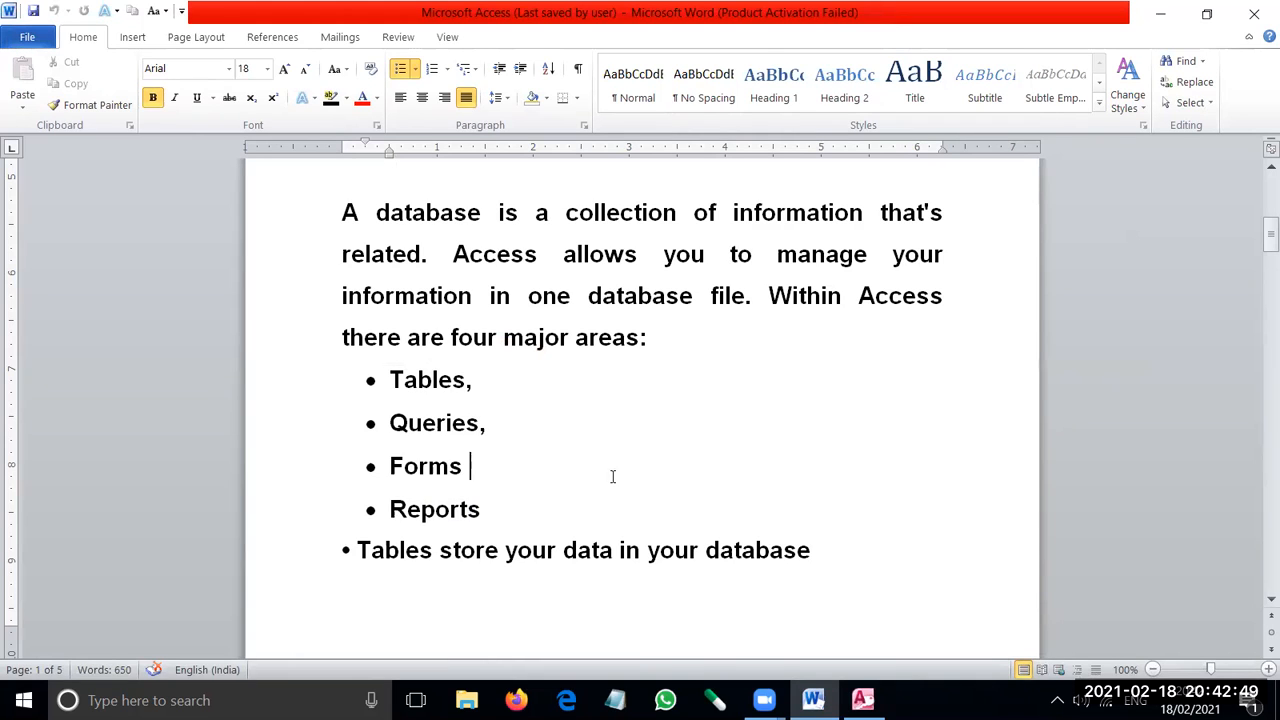
drag(484, 510, 390, 391)
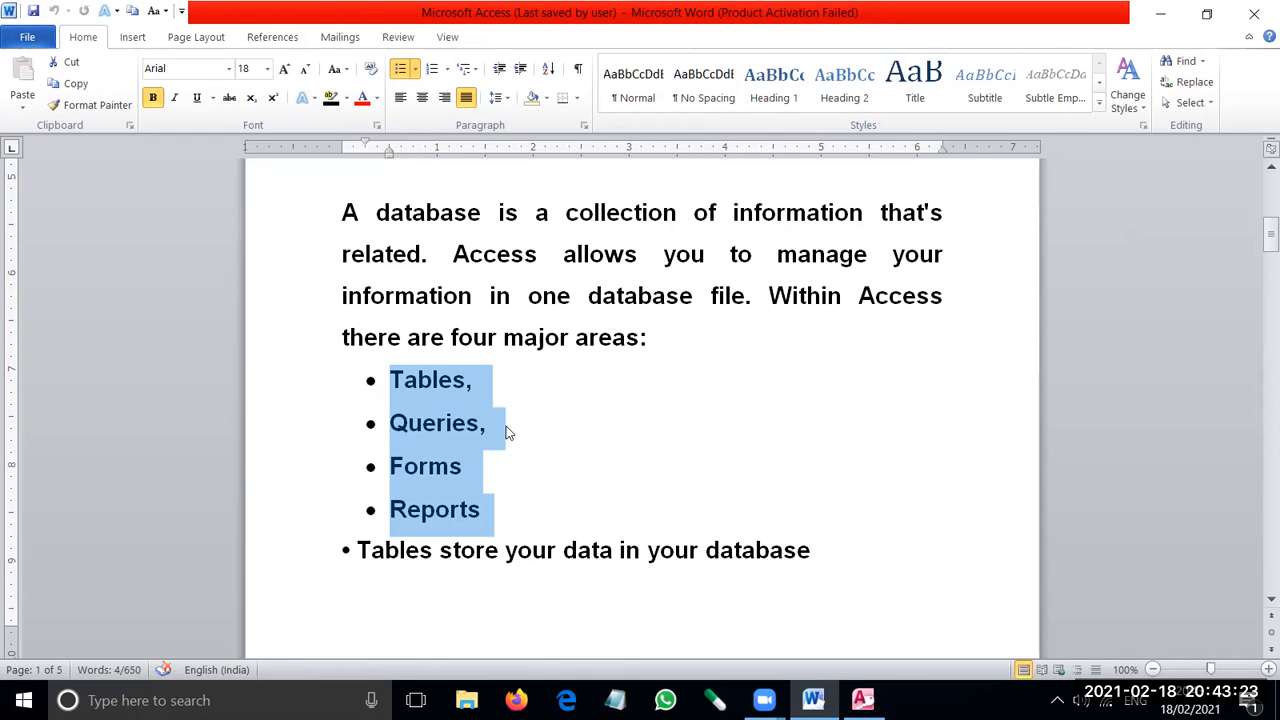
click(436, 505)
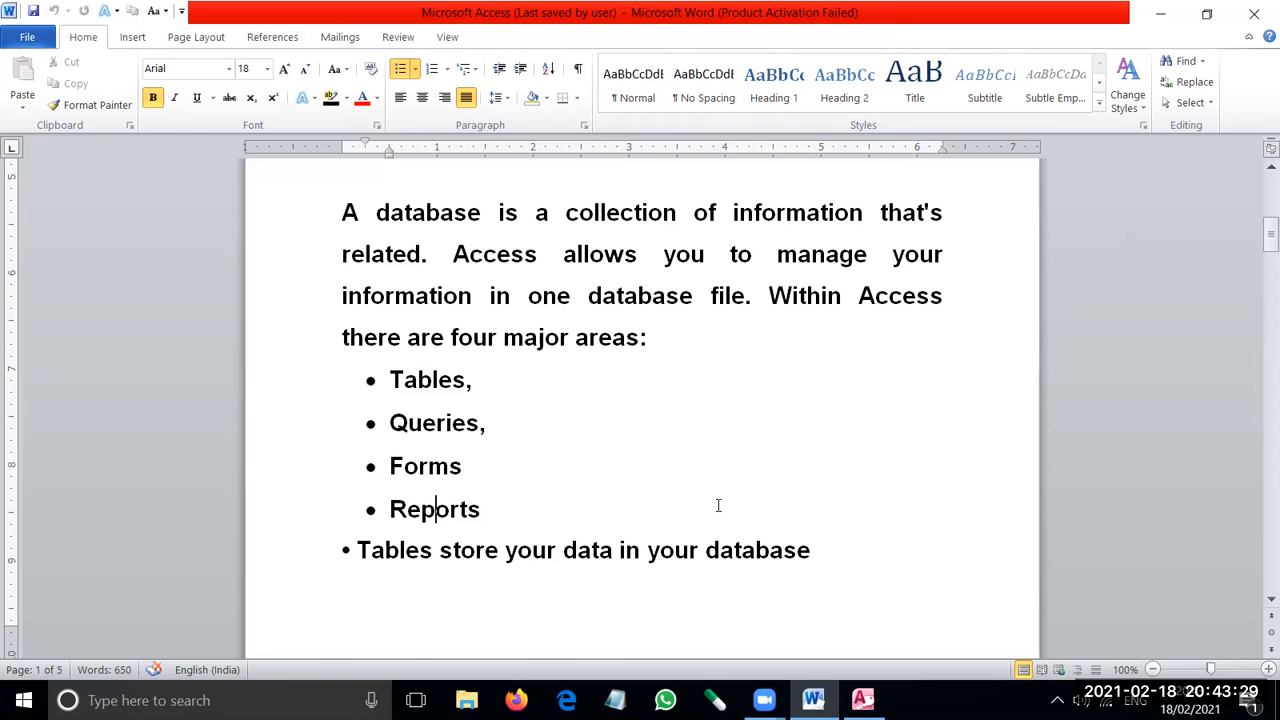
Switch to Access and examine the file, home, create, external data, database tools and table field commands.
click(862, 700)
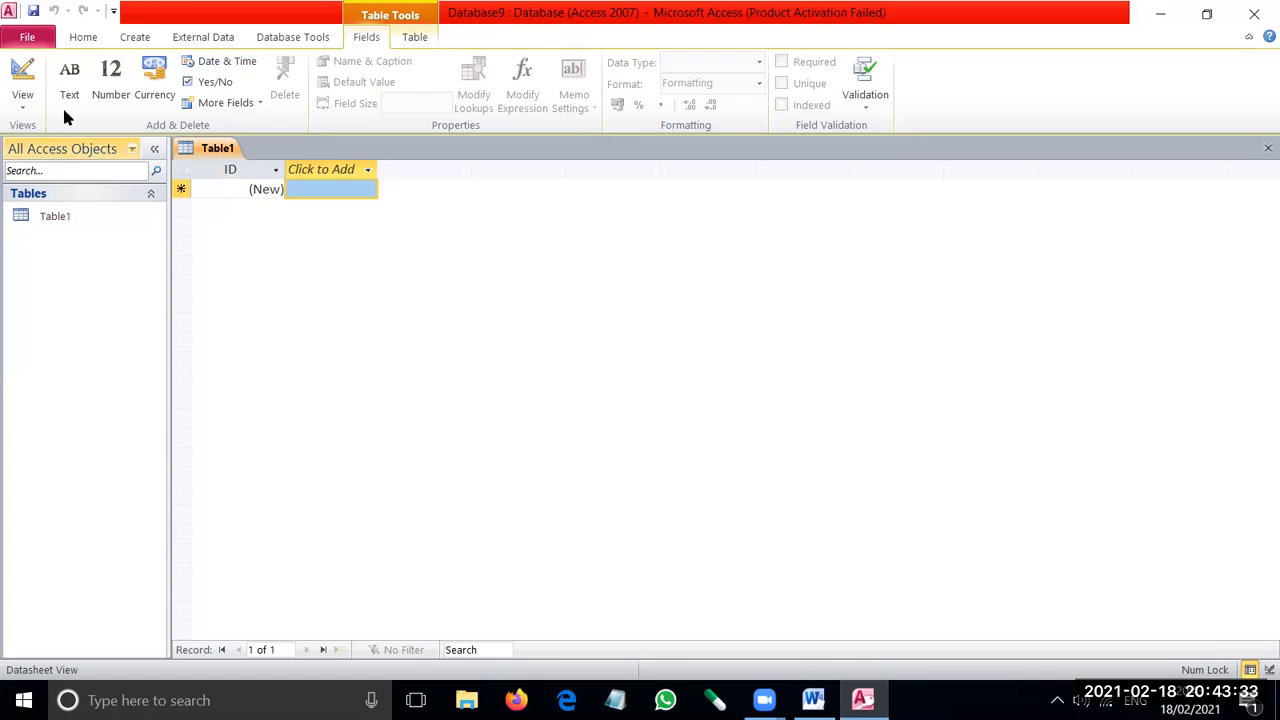
click(44, 33)
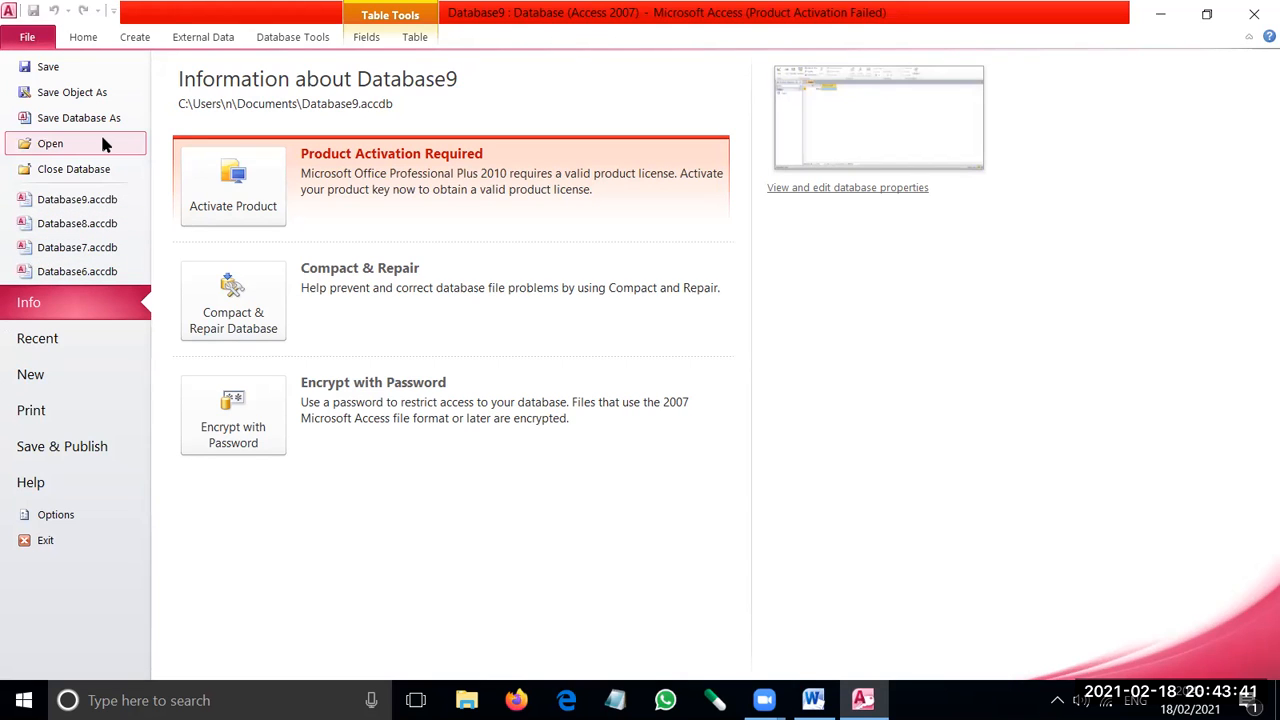
click(84, 38)
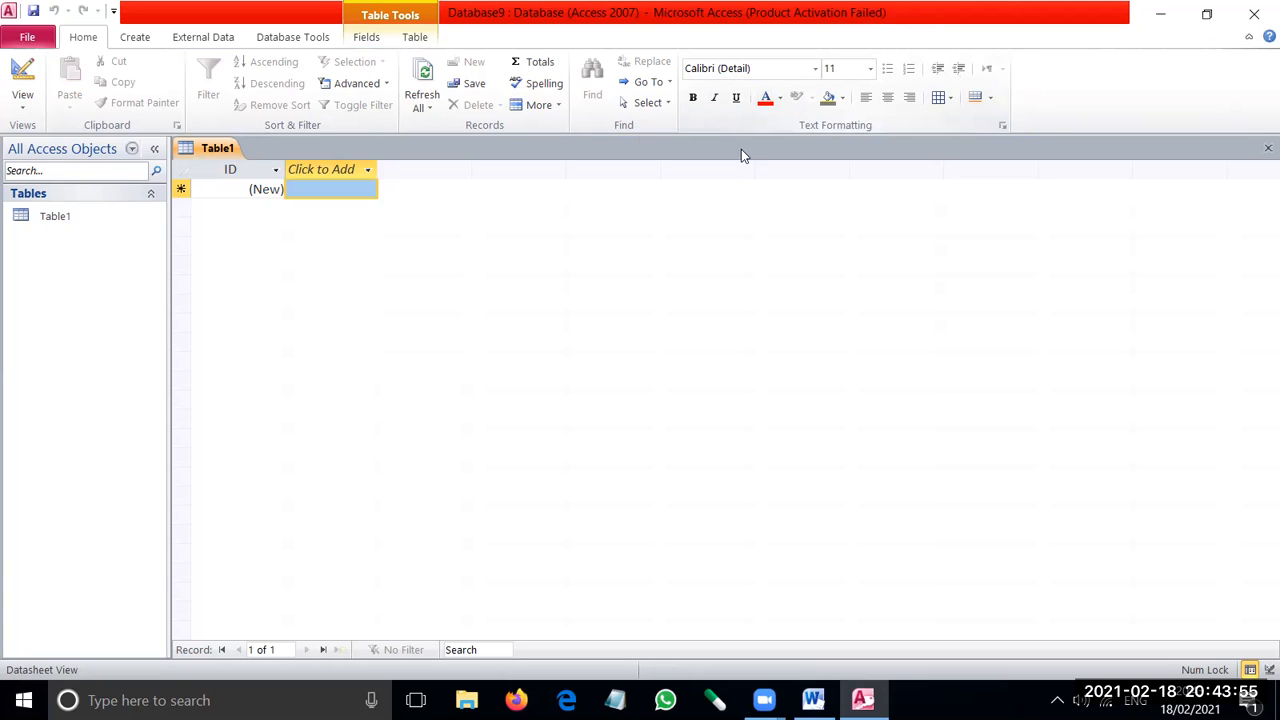
click(138, 44)
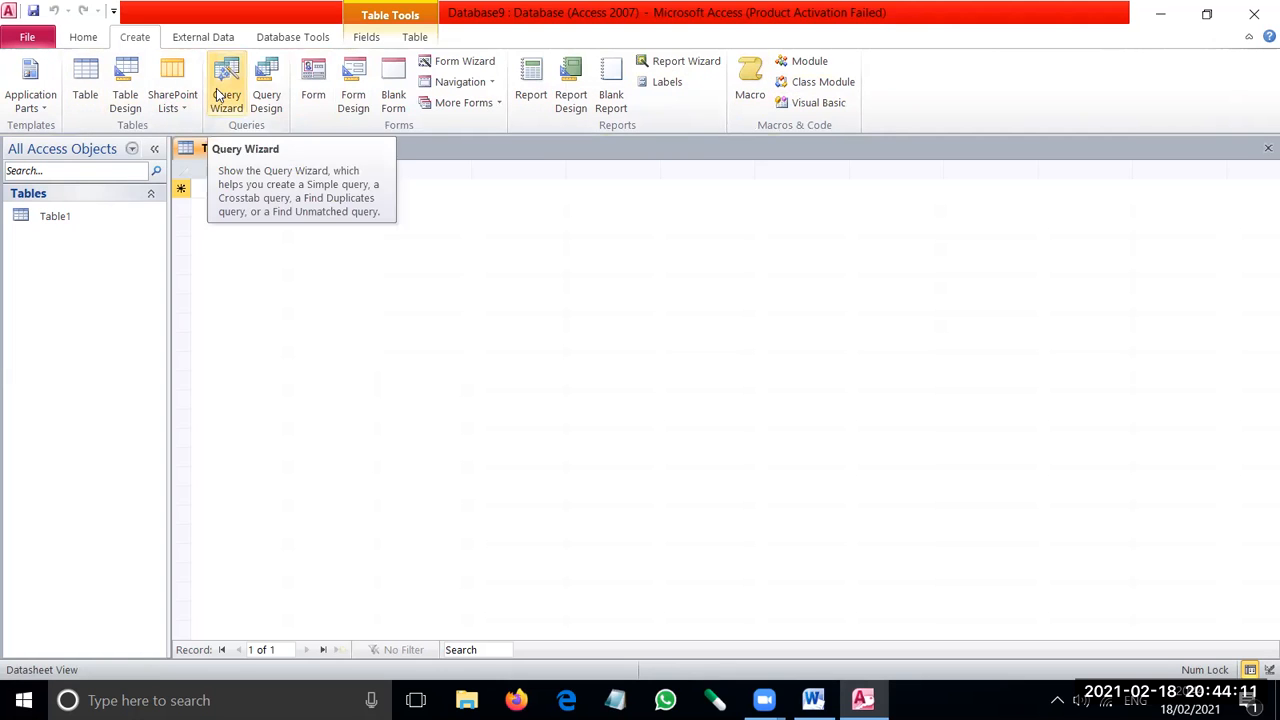
click(203, 38)
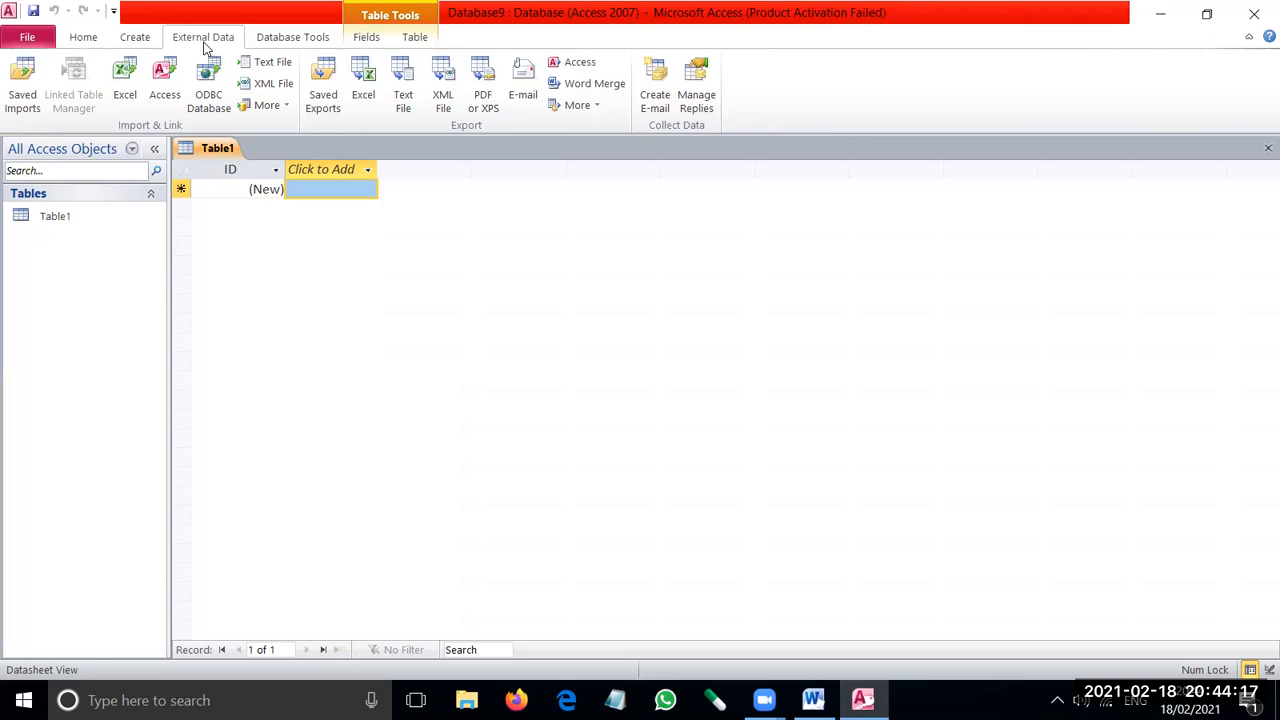
click(290, 42)
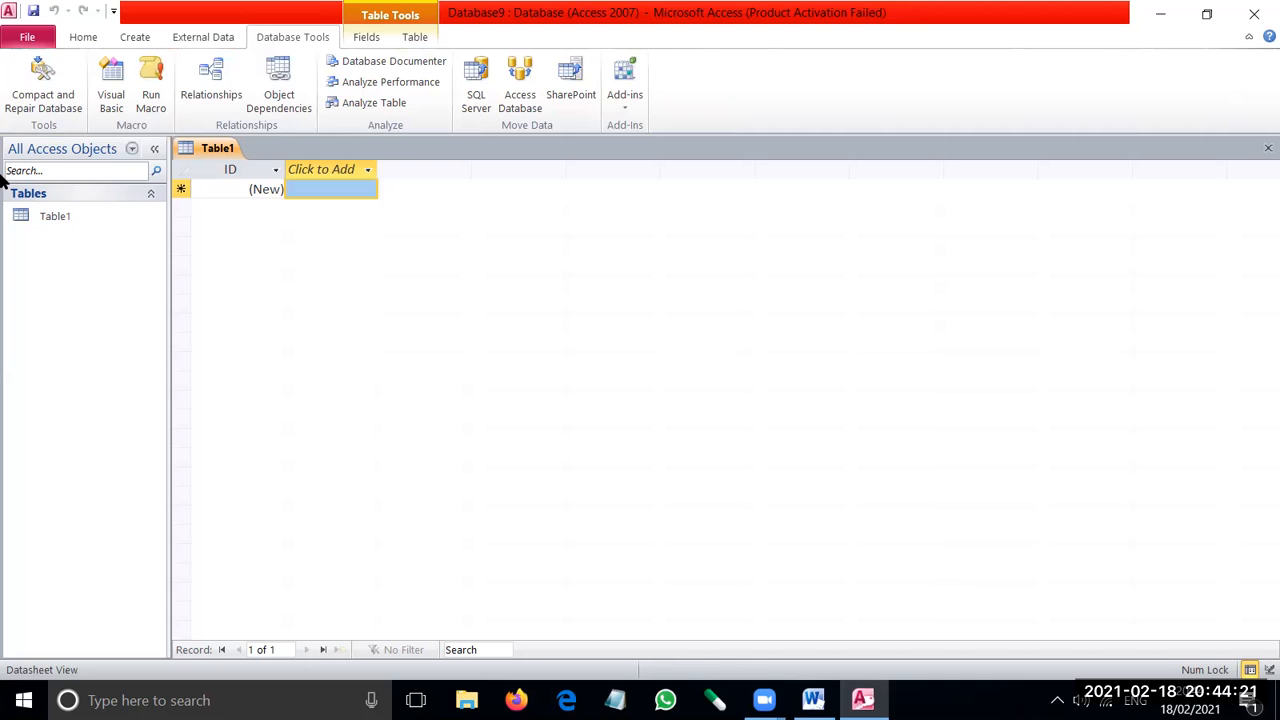
click(364, 39)
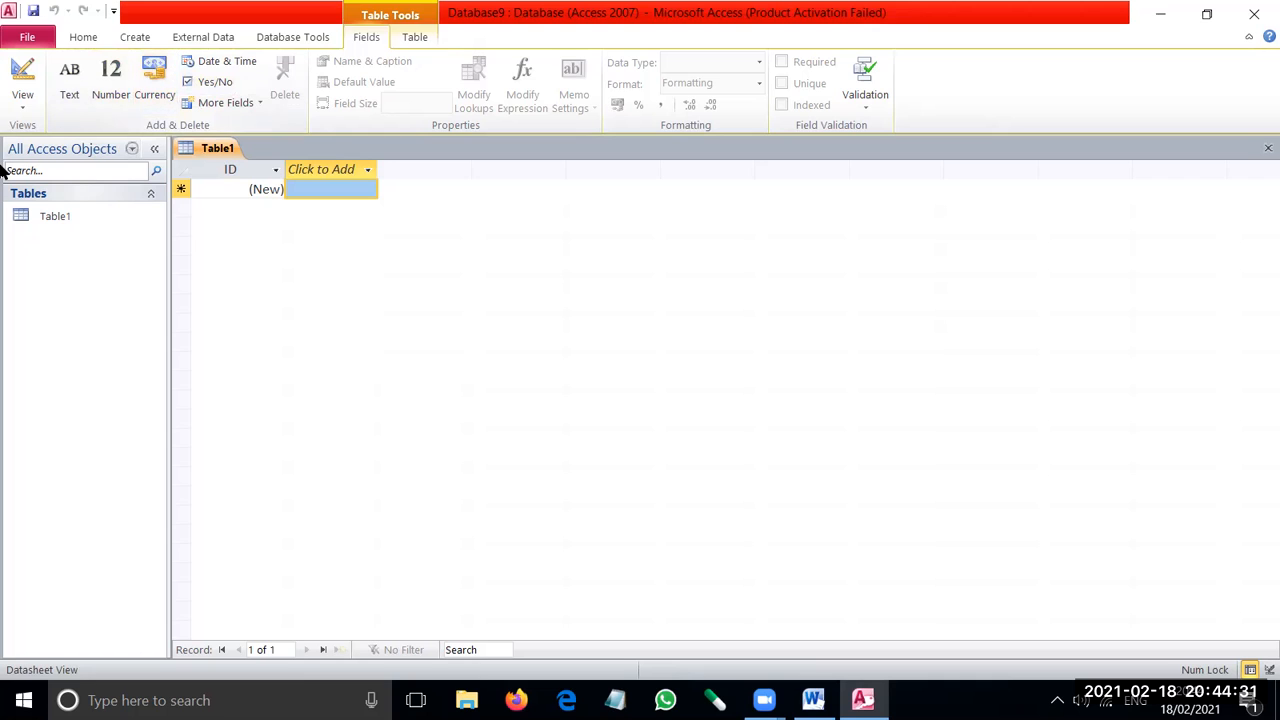
click(80, 39)
Switch to the Word notes and read the descriptions of queries, forms and reports, and the definitions from Database to Relational database.
click(1160, 14)
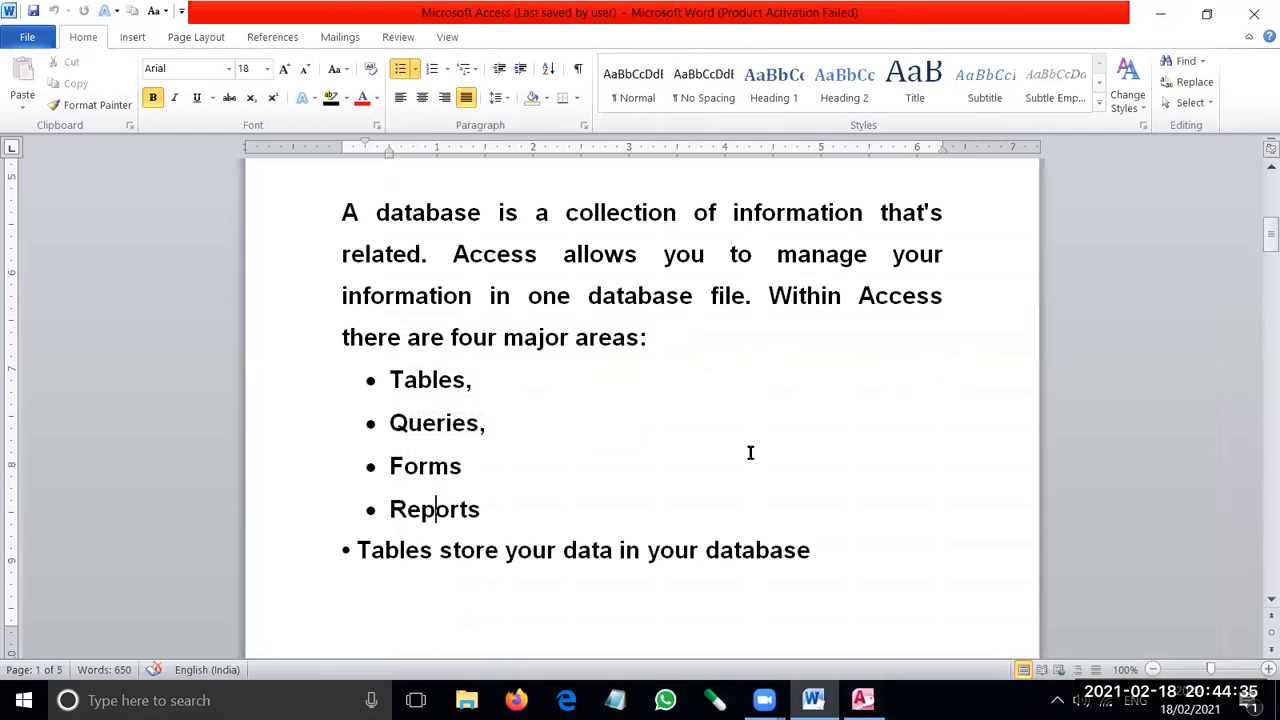
scroll(747, 456, down, 5)
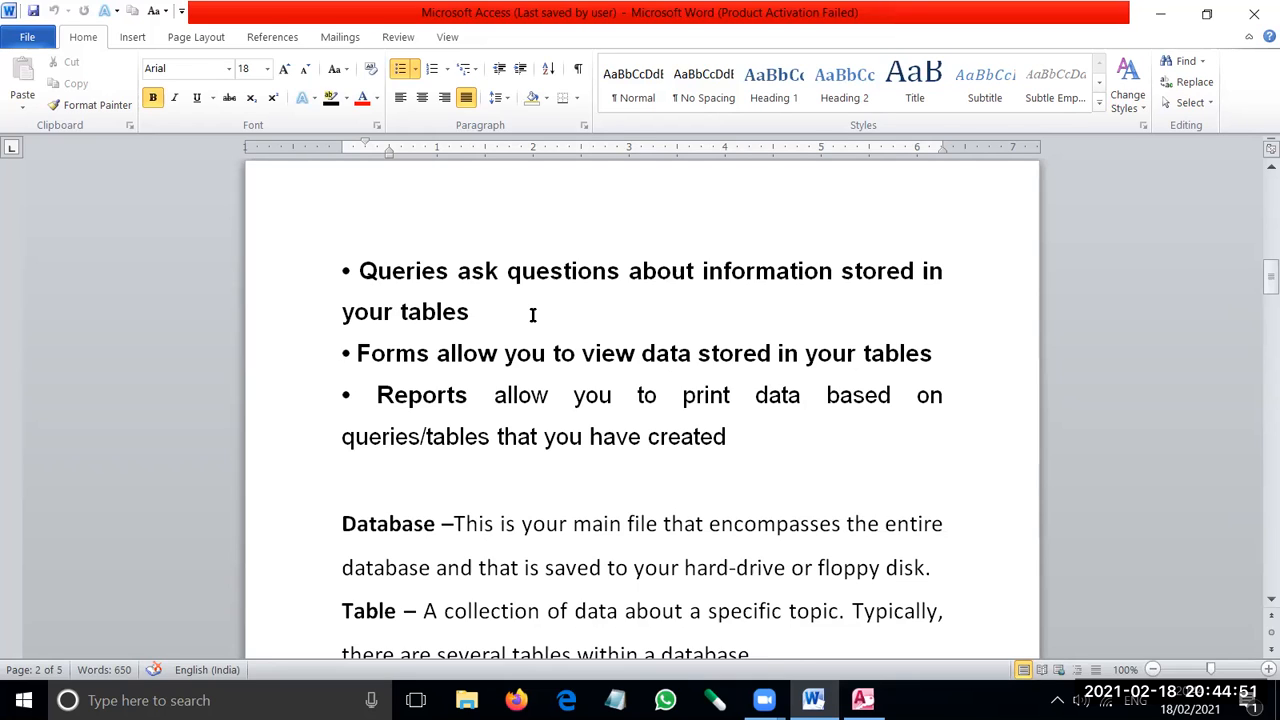
click(387, 355)
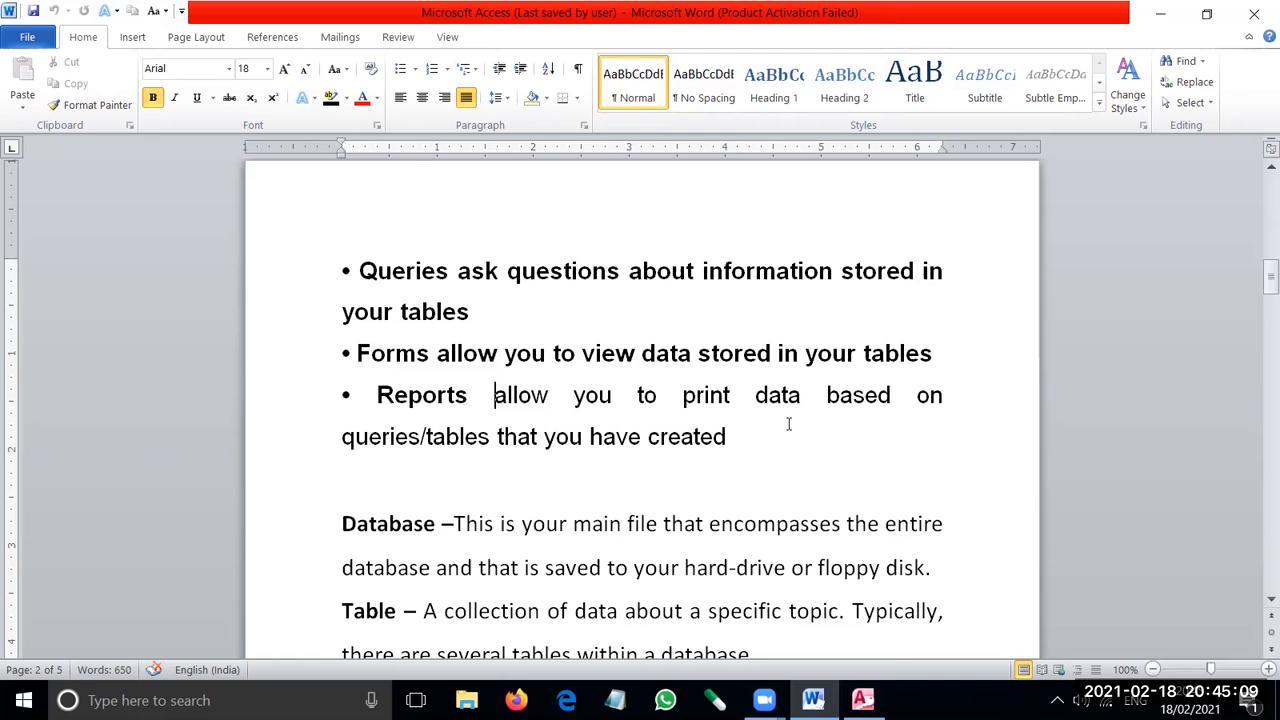
scroll(829, 452, down, 3)
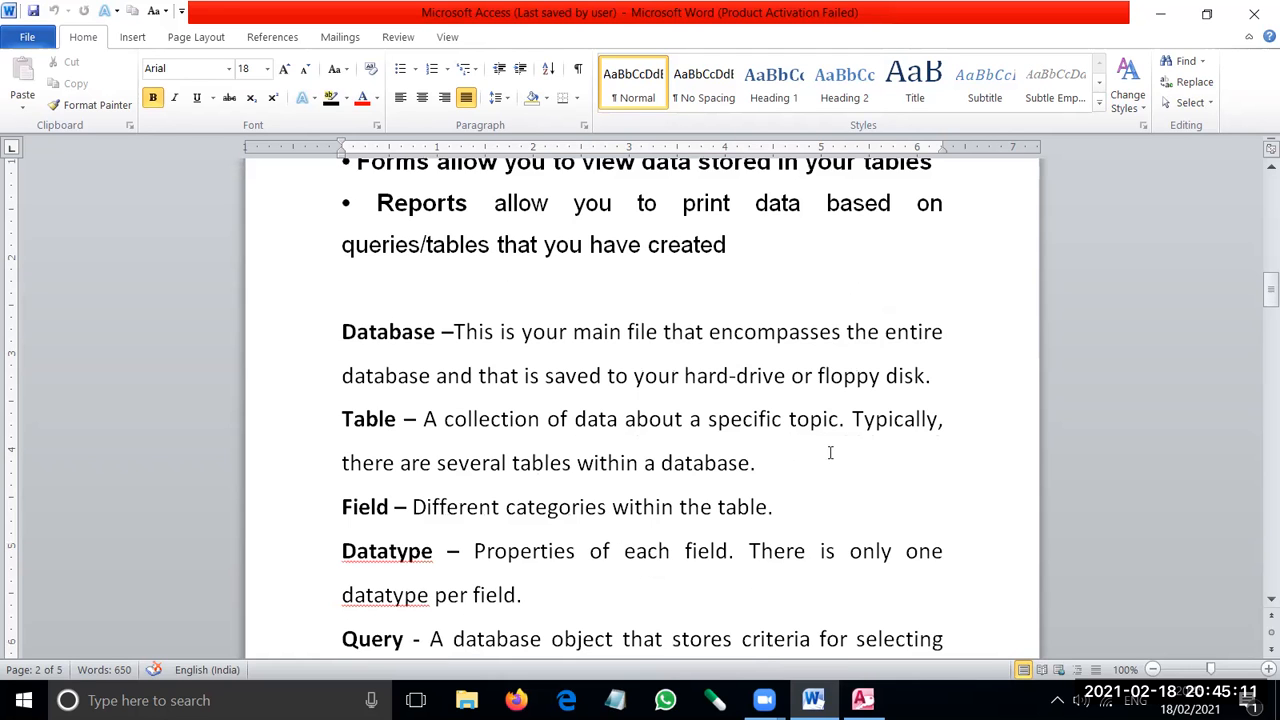
scroll(829, 452, down, 1)
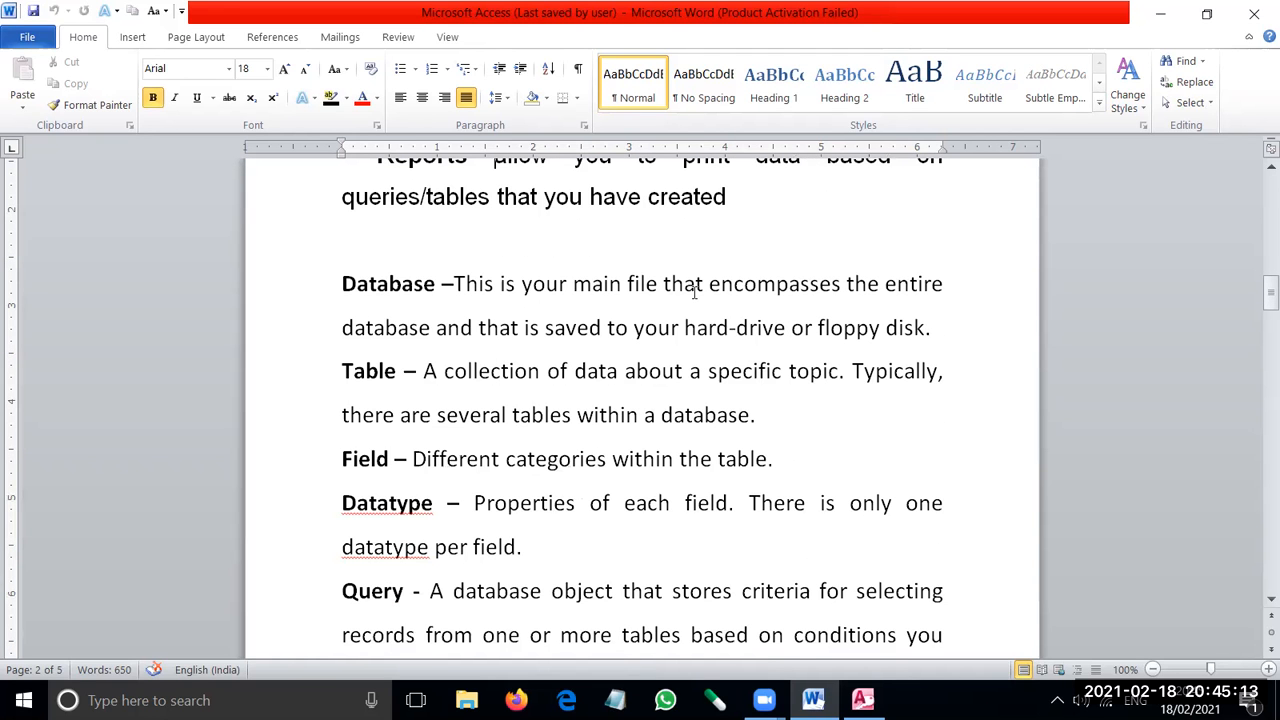
click(599, 371)
click(507, 468)
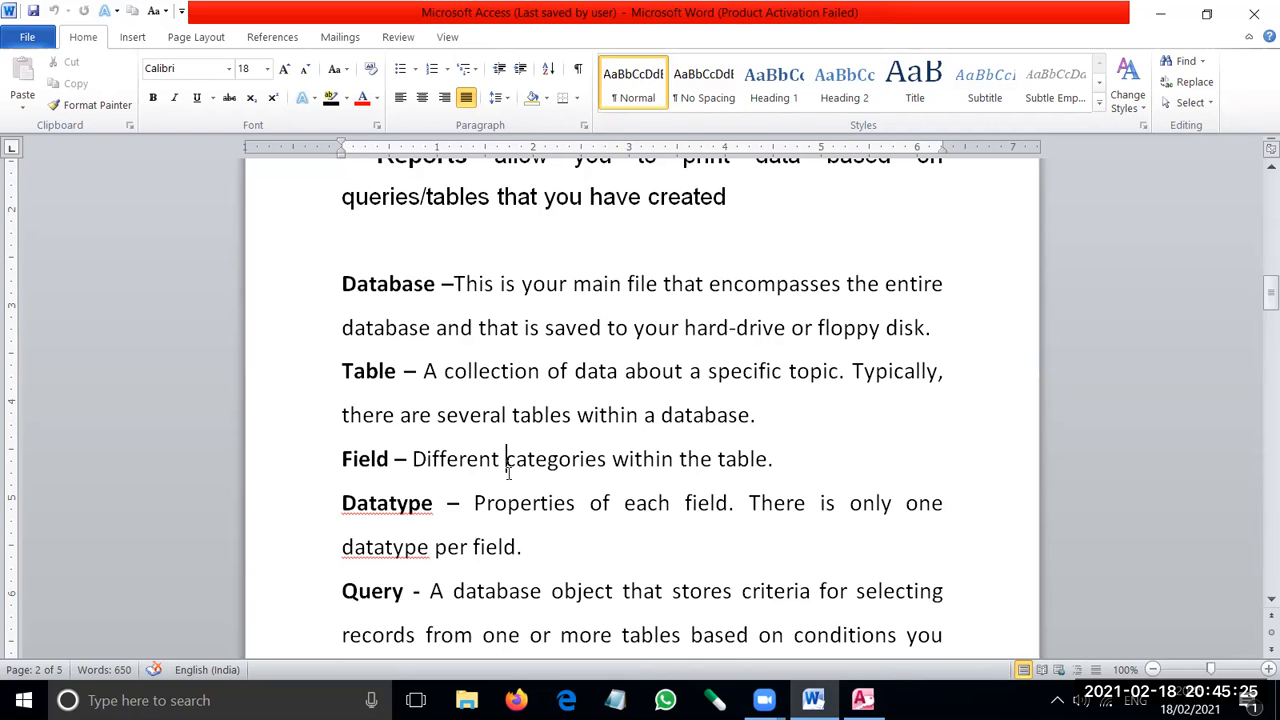
drag(474, 503, 622, 508)
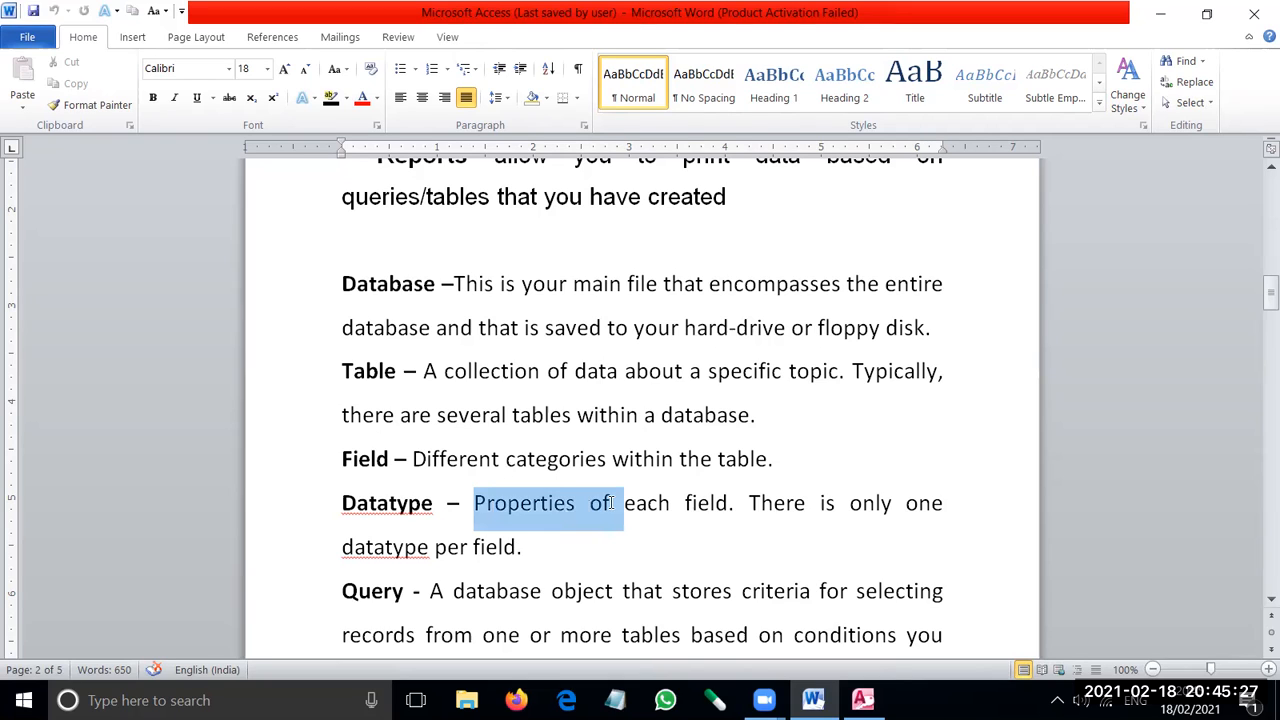
click(705, 533)
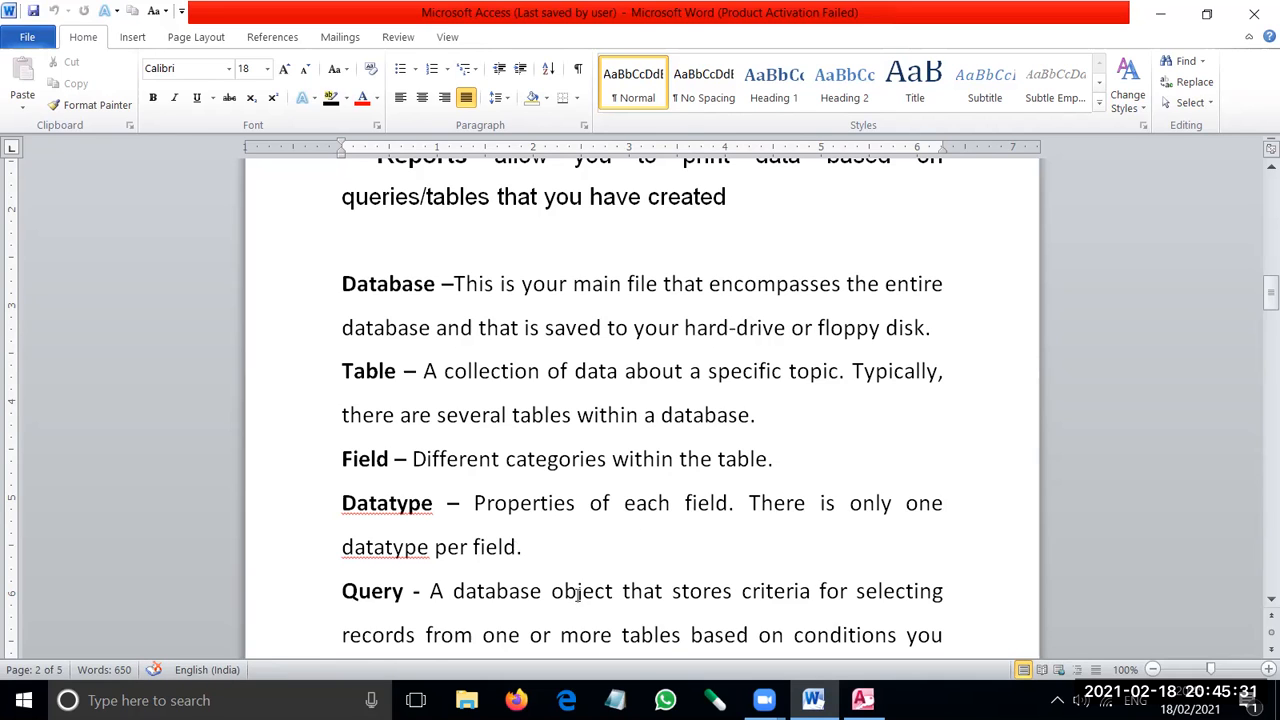
scroll(712, 580, down, 2)
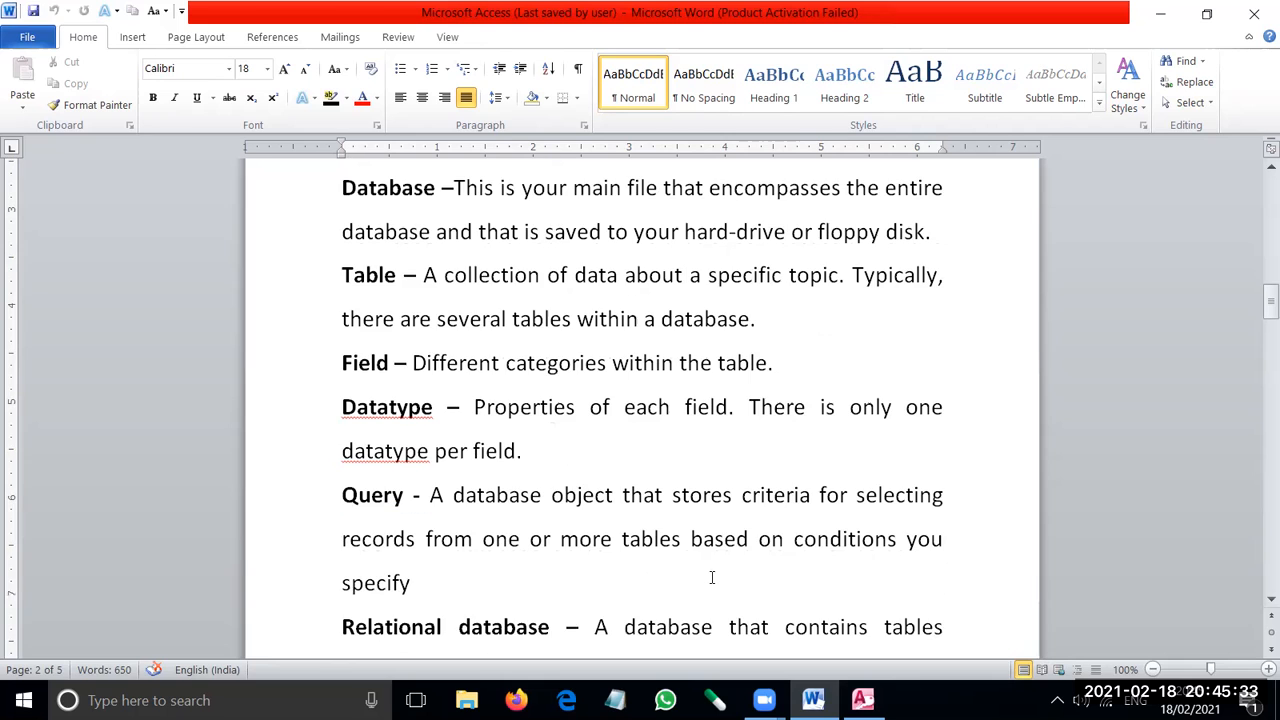
scroll(712, 577, down, 3)
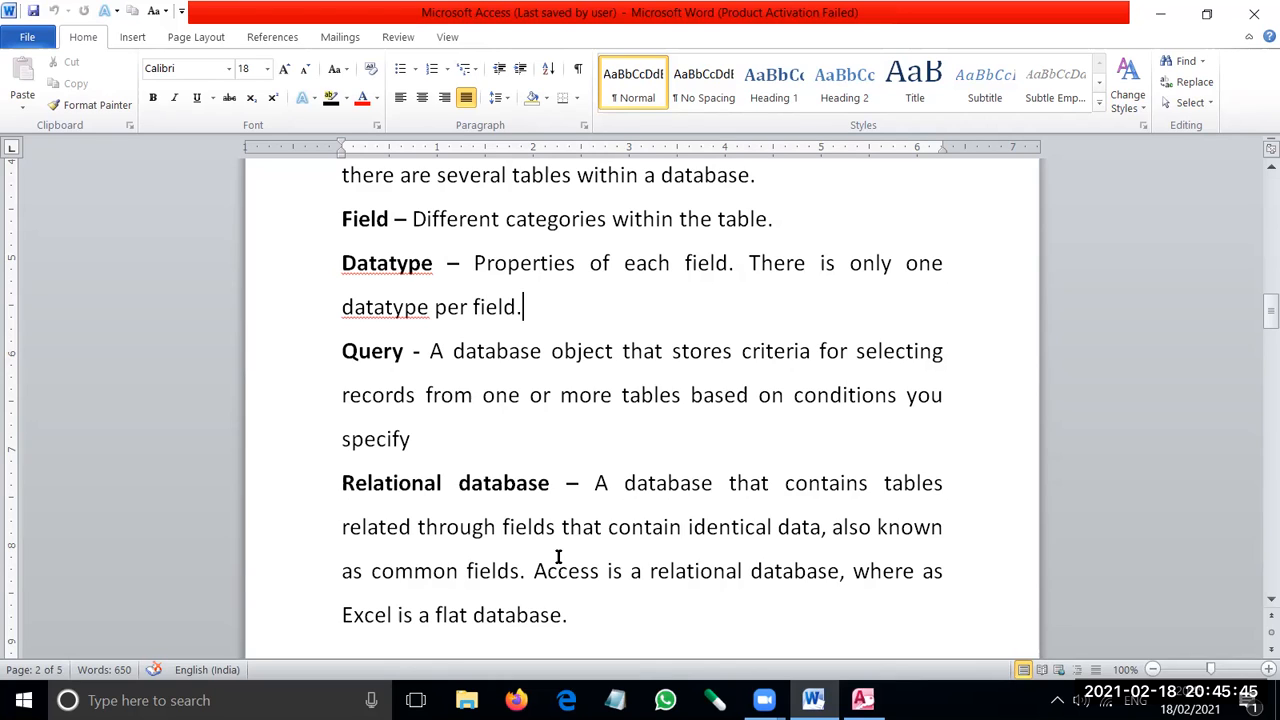
click(761, 570)
Switch to Access and examine the table creation commands and Table1 in the object list.
click(1168, 10)
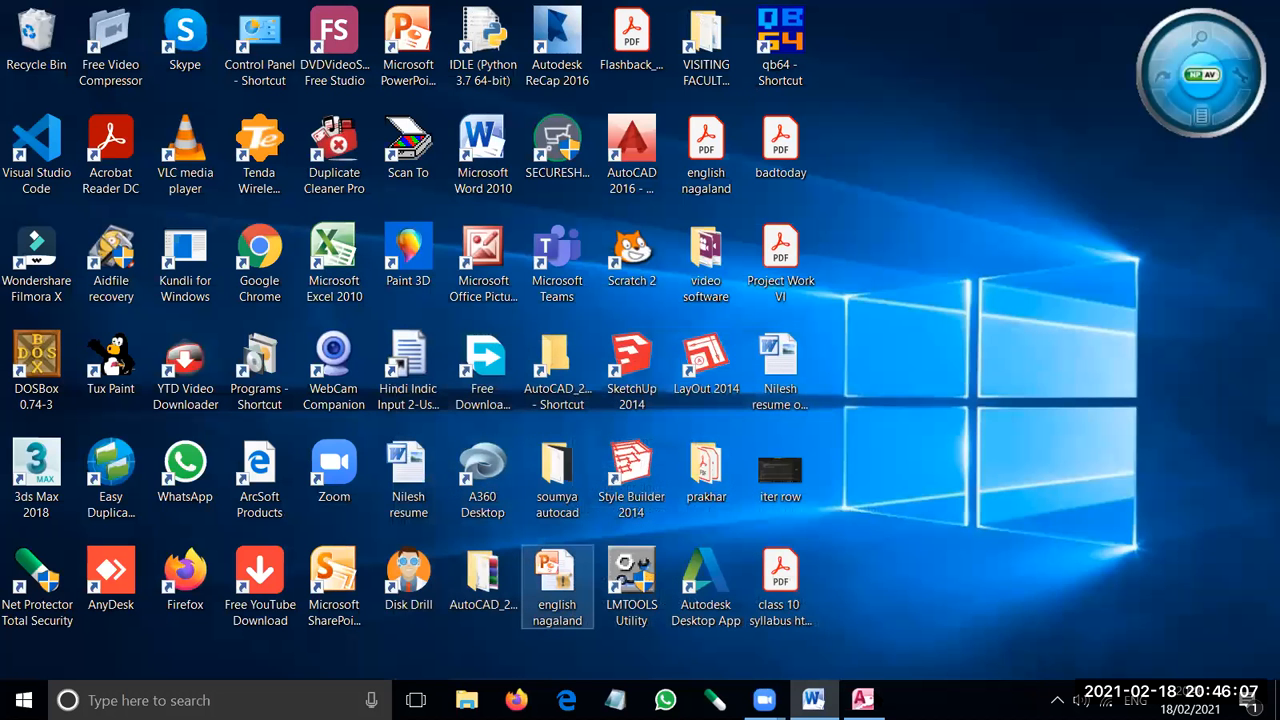
click(863, 700)
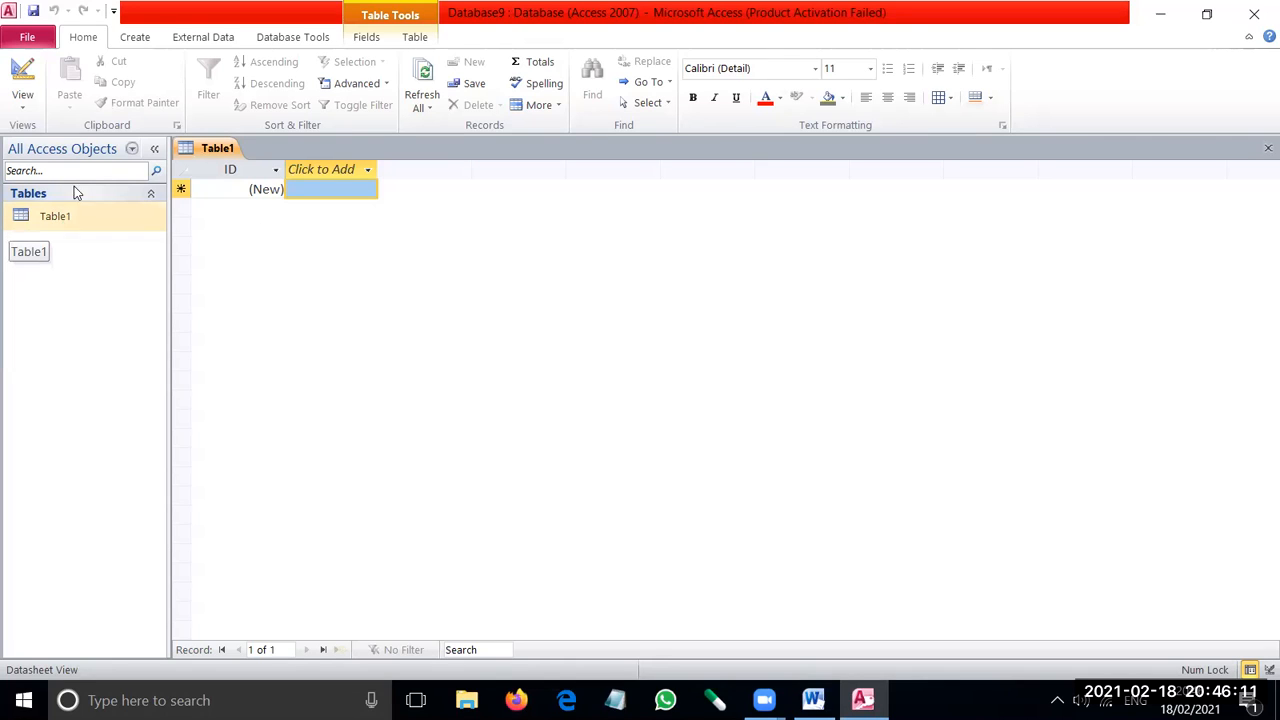
click(142, 40)
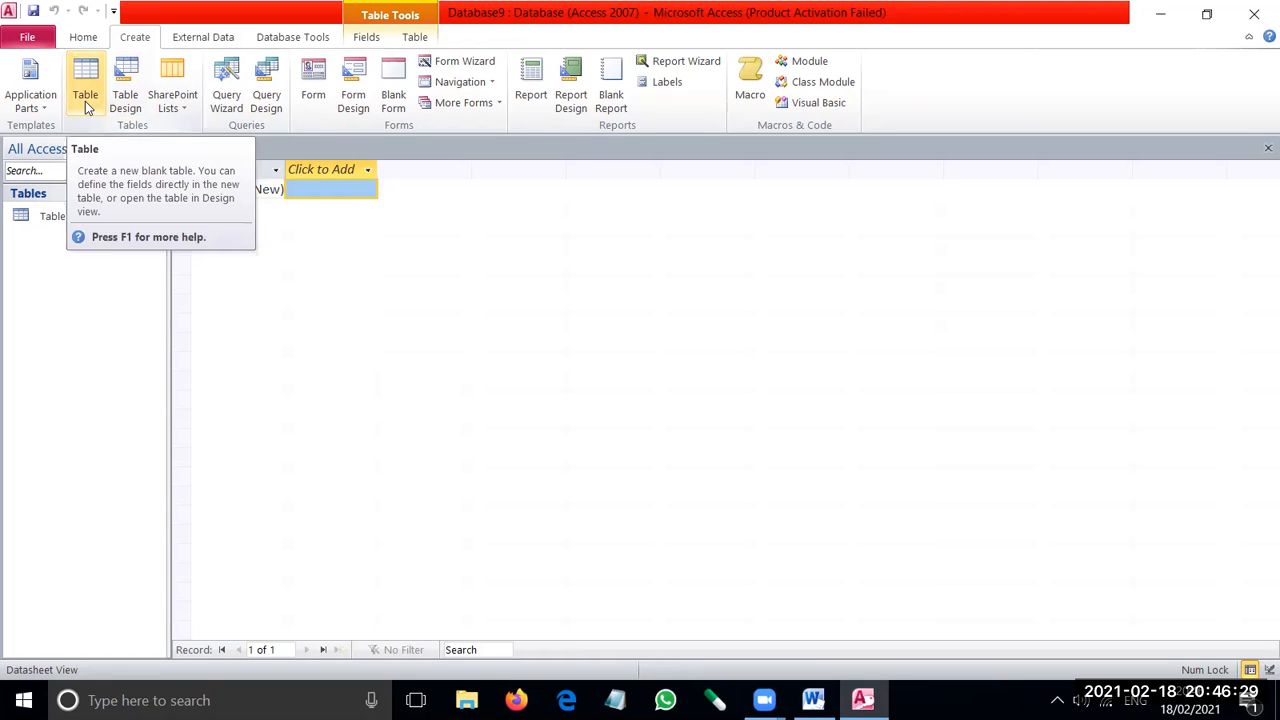
click(43, 226)
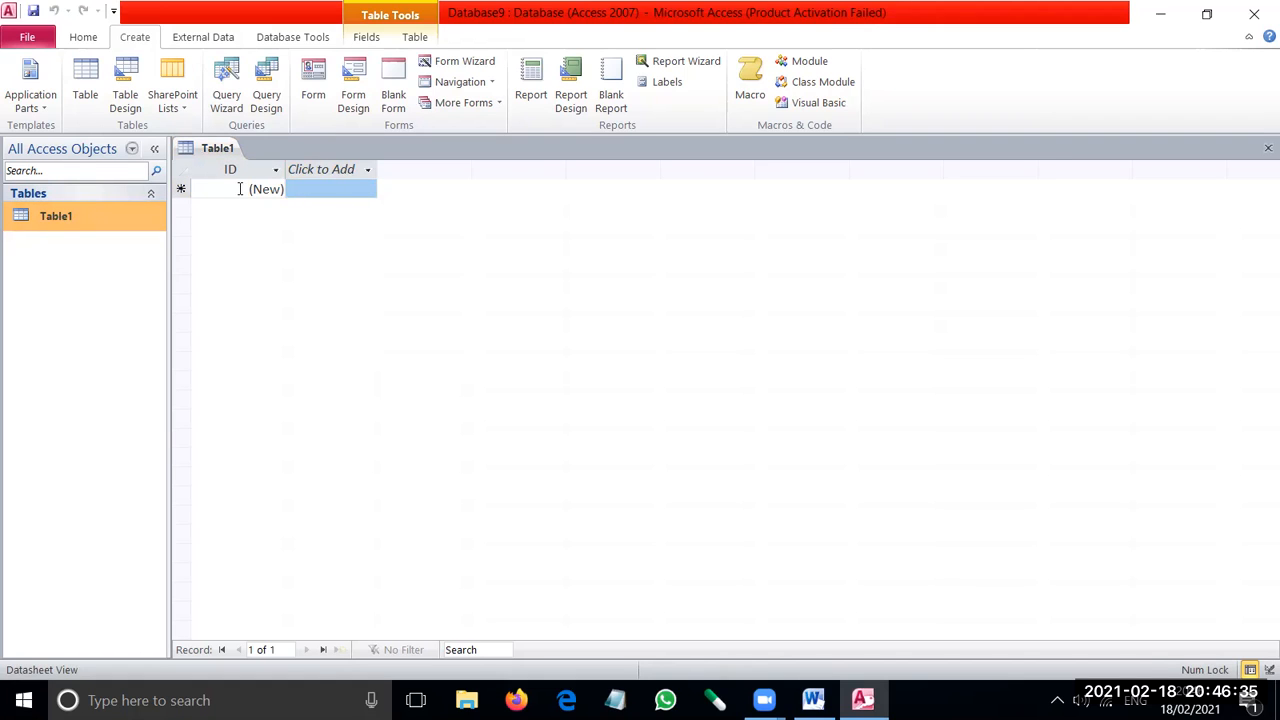
Fill in the first record of Table1 with a person's first name, the city indore and a date in three new fields.
click(240, 189)
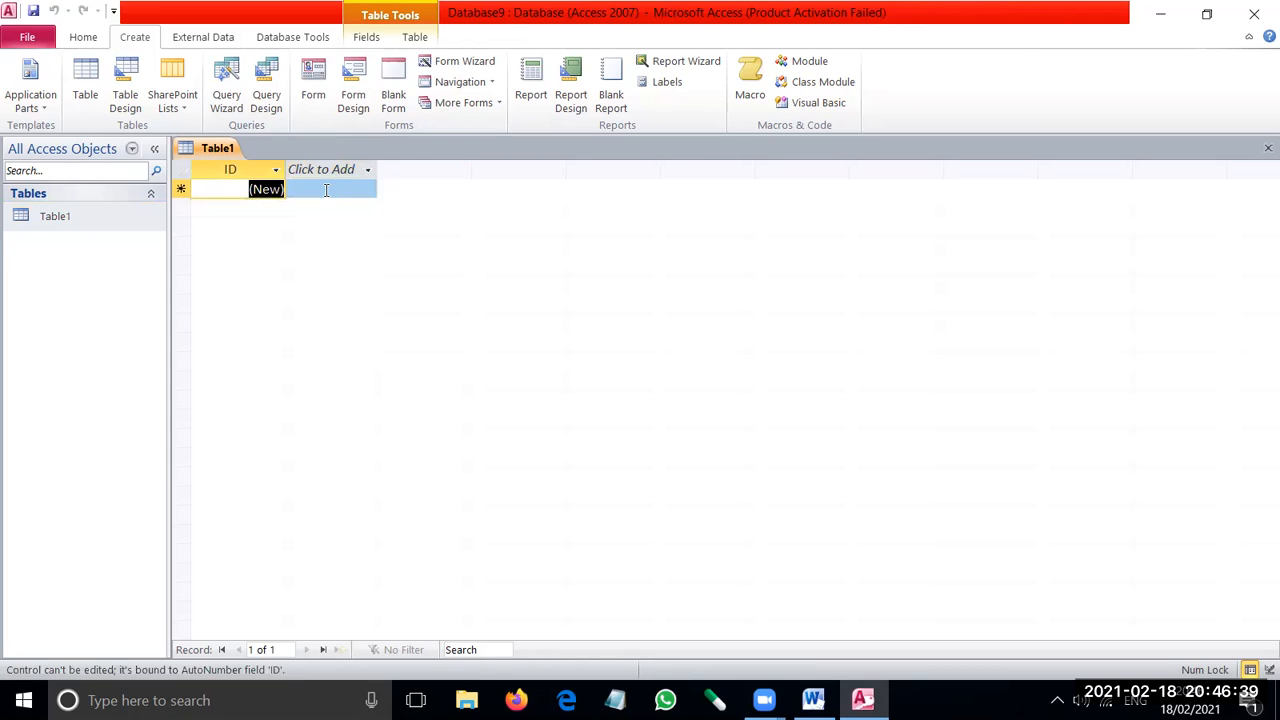
click(326, 190)
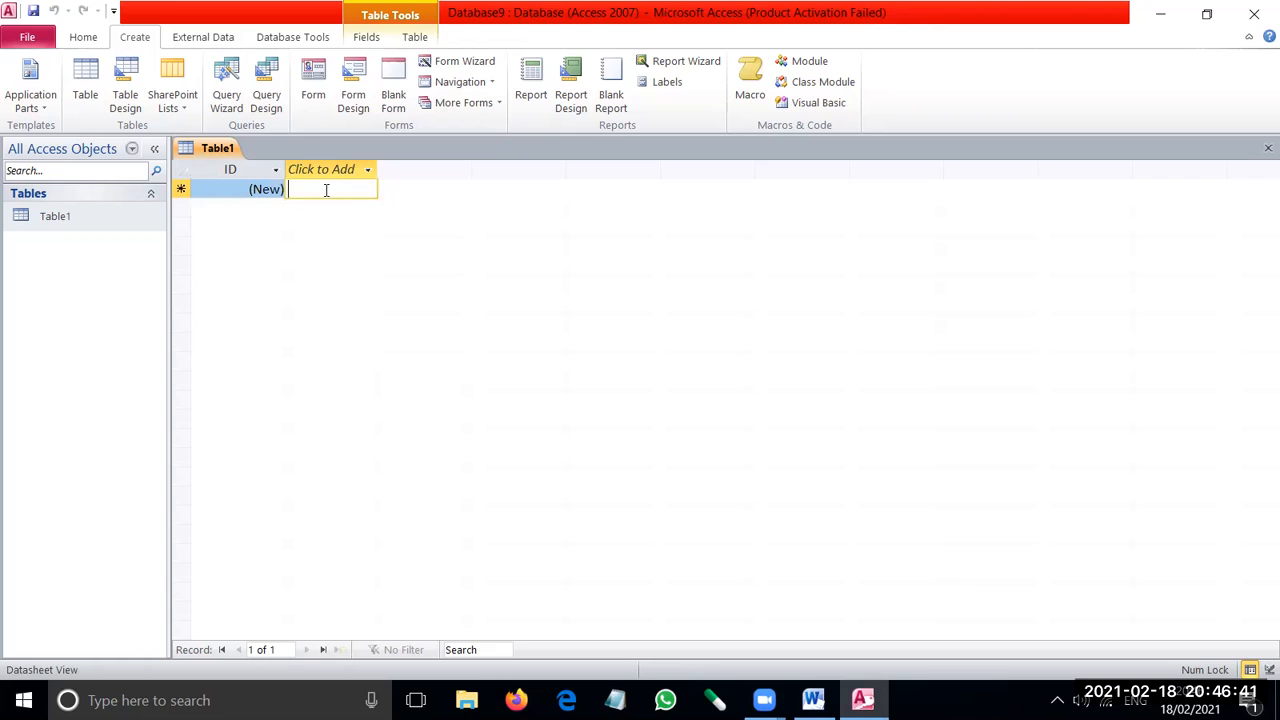
text(Nilesh)
key(Tab)
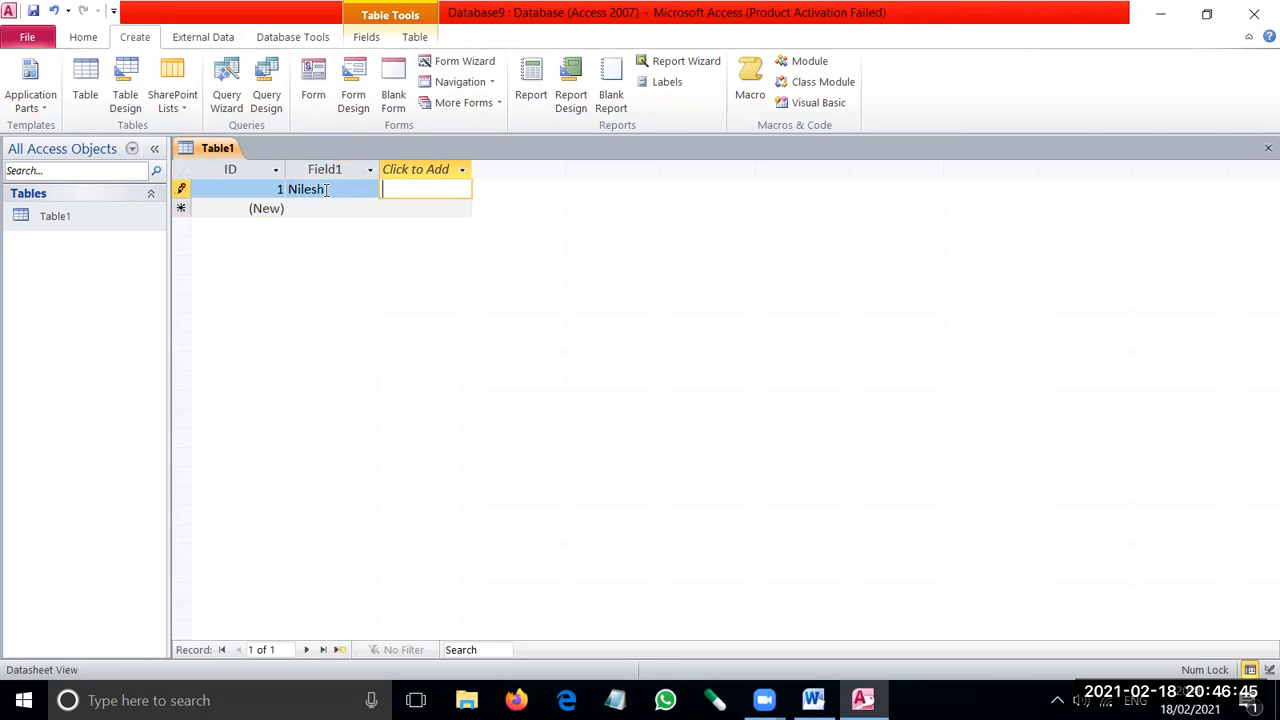
text(indore)
key(Tab)
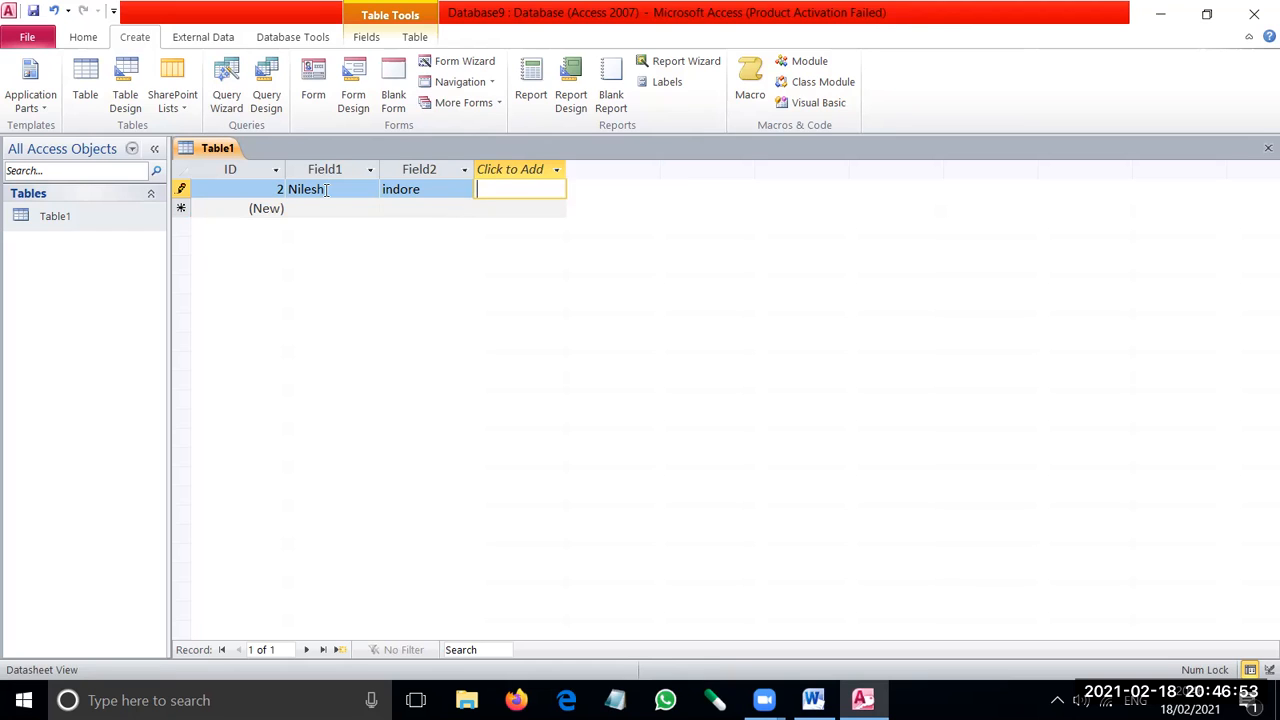
text(01/01/2021)
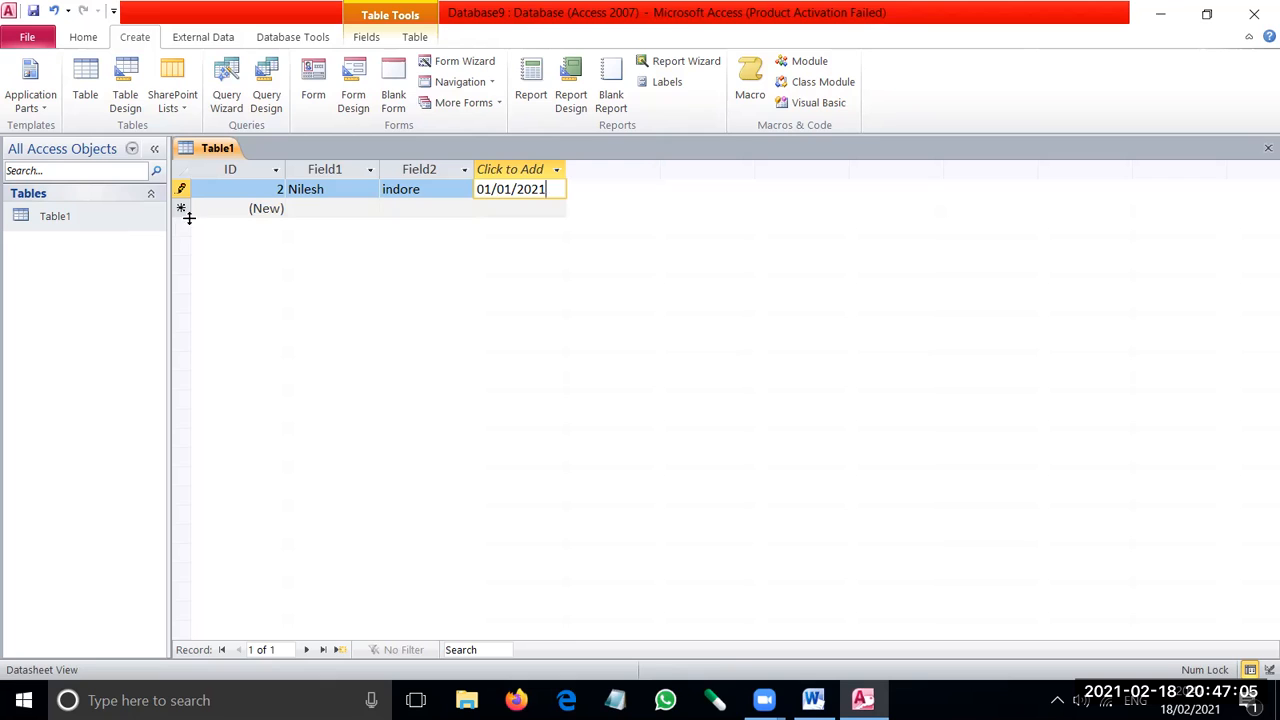
Add a second record with a person's first name, the city ujjain and a date.
click(245, 211)
click(297, 207)
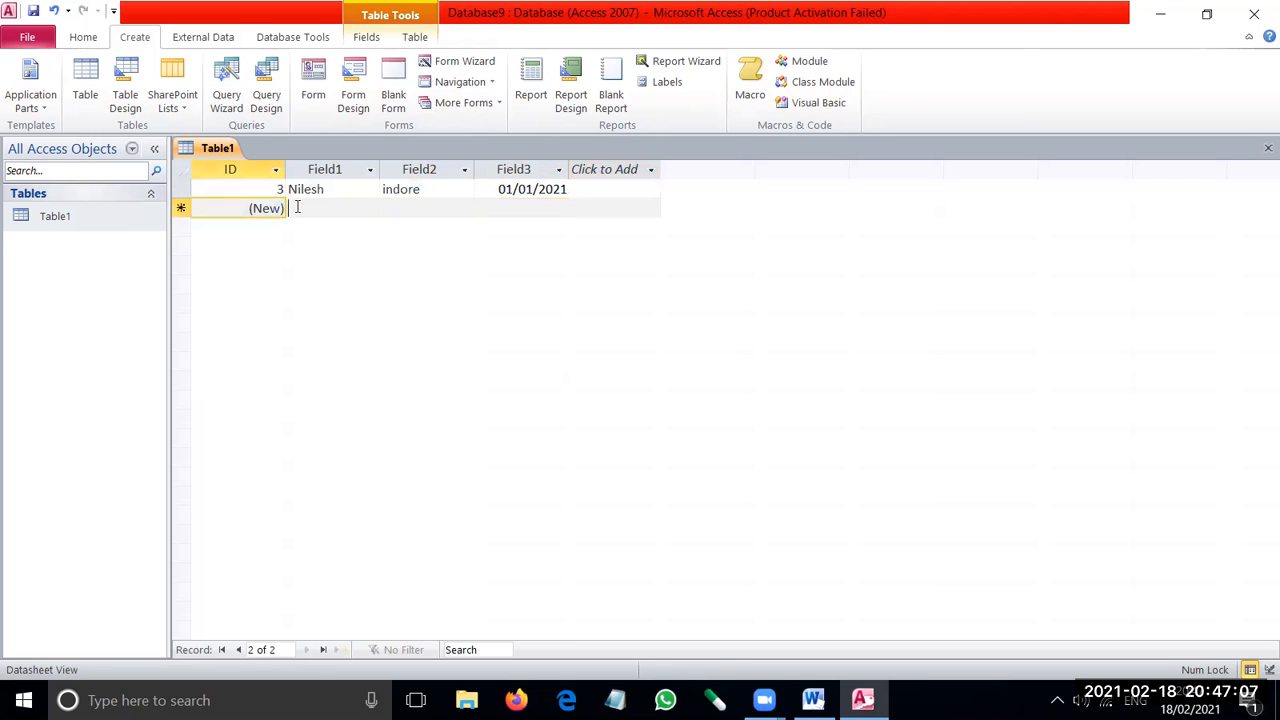
text(raj)
click(410, 218)
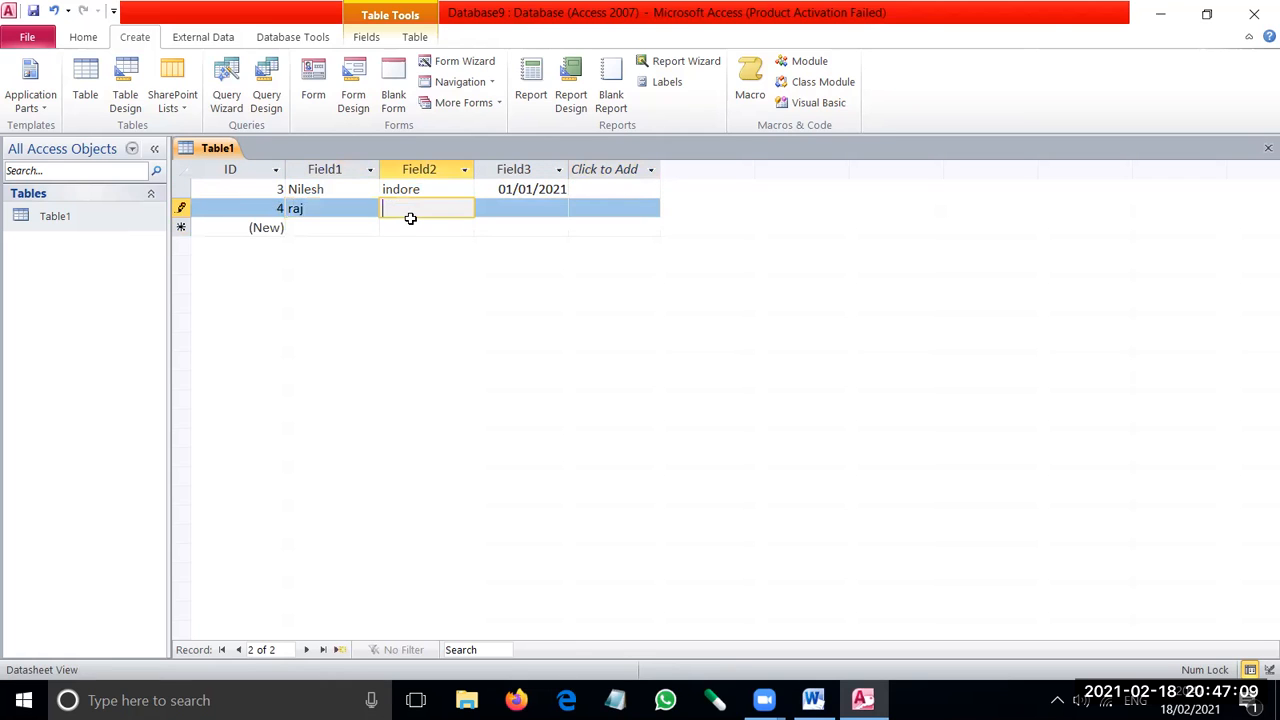
text(ujjain)
key(Tab)
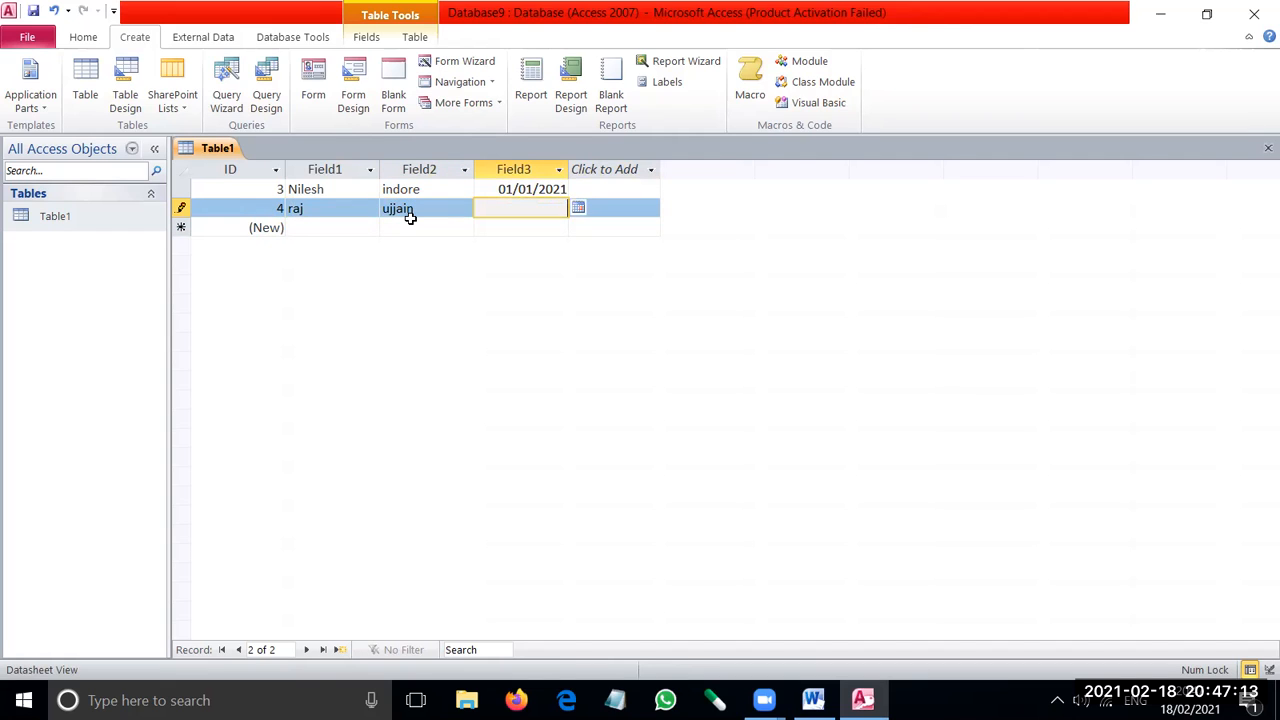
text(02/03/2021)
key(BackSpace)
text(0)
Try to delete the first record's ID value and check the sort and filter options of Field1.
click(264, 190)
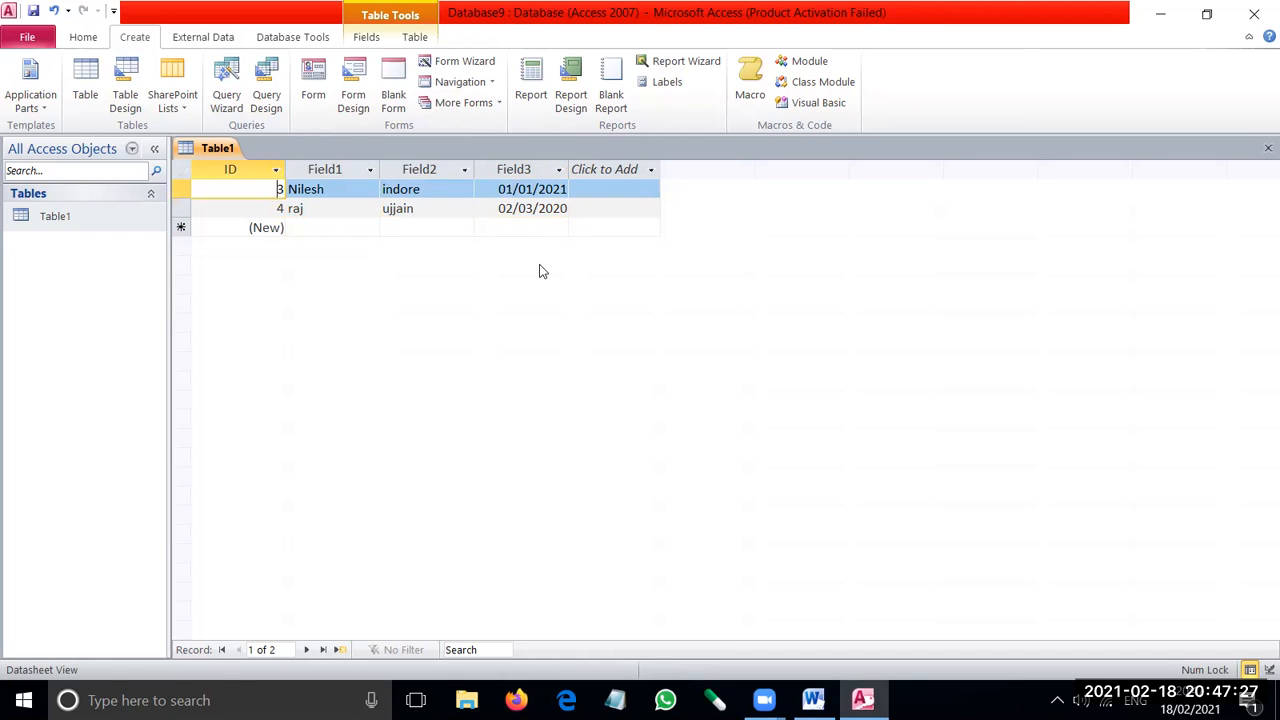
key(Delete)
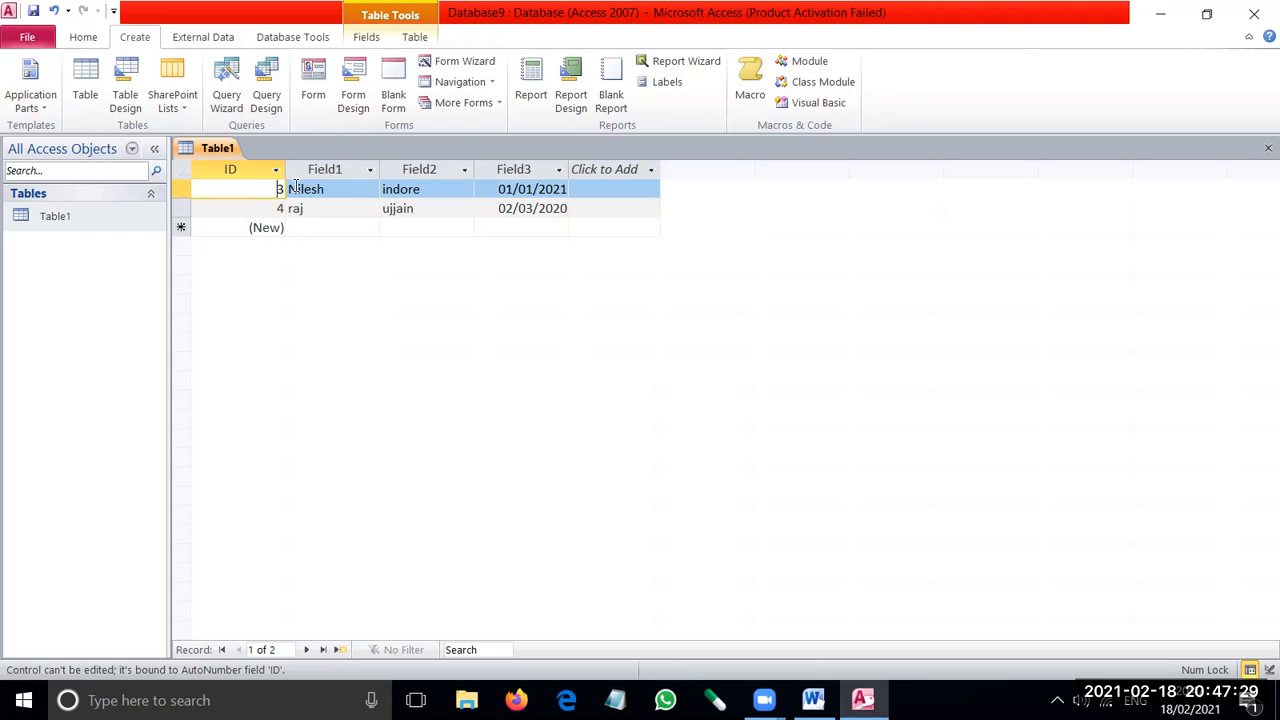
click(370, 170)
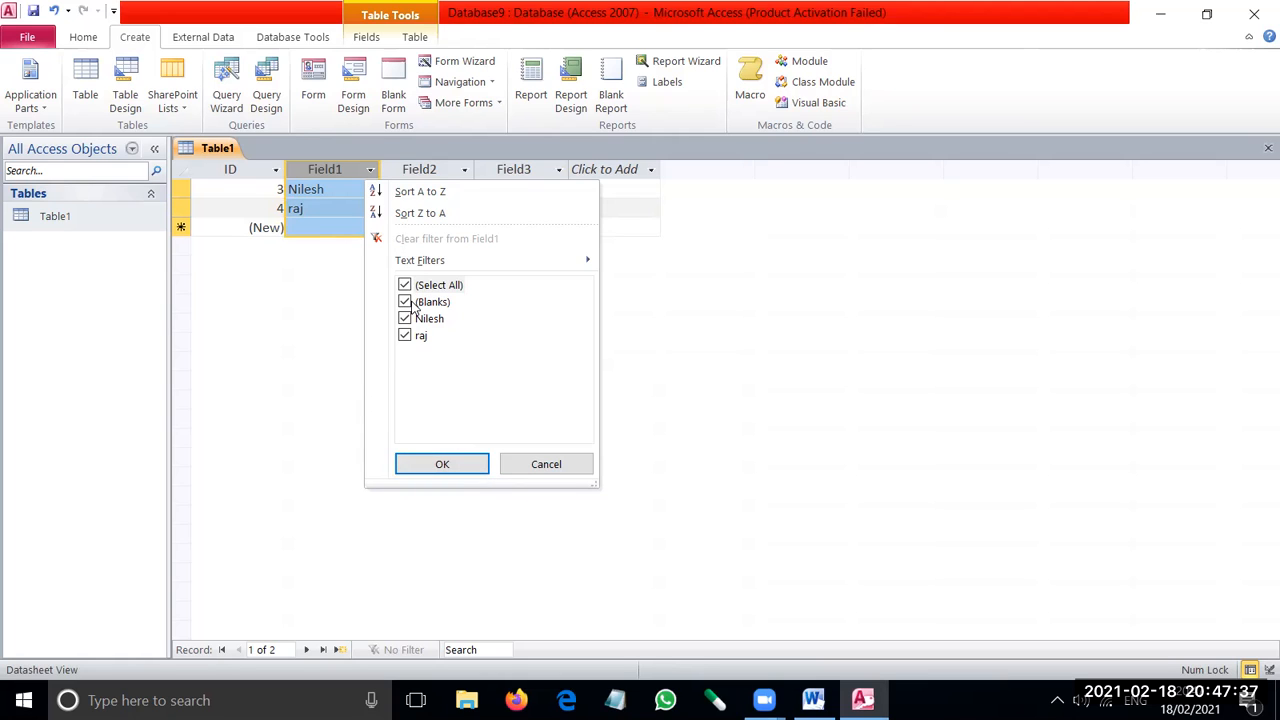
click(471, 471)
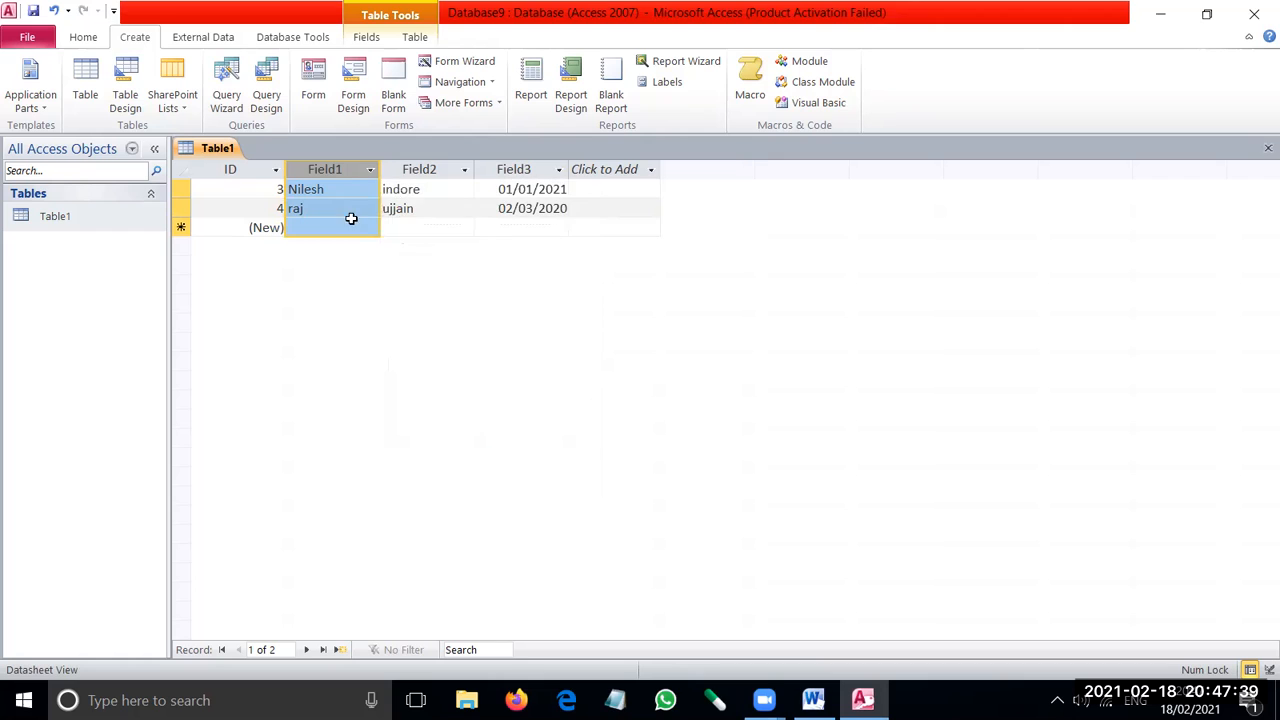
Rename Field1 as Name and accept the use of a reserved word.
right_click(339, 168)
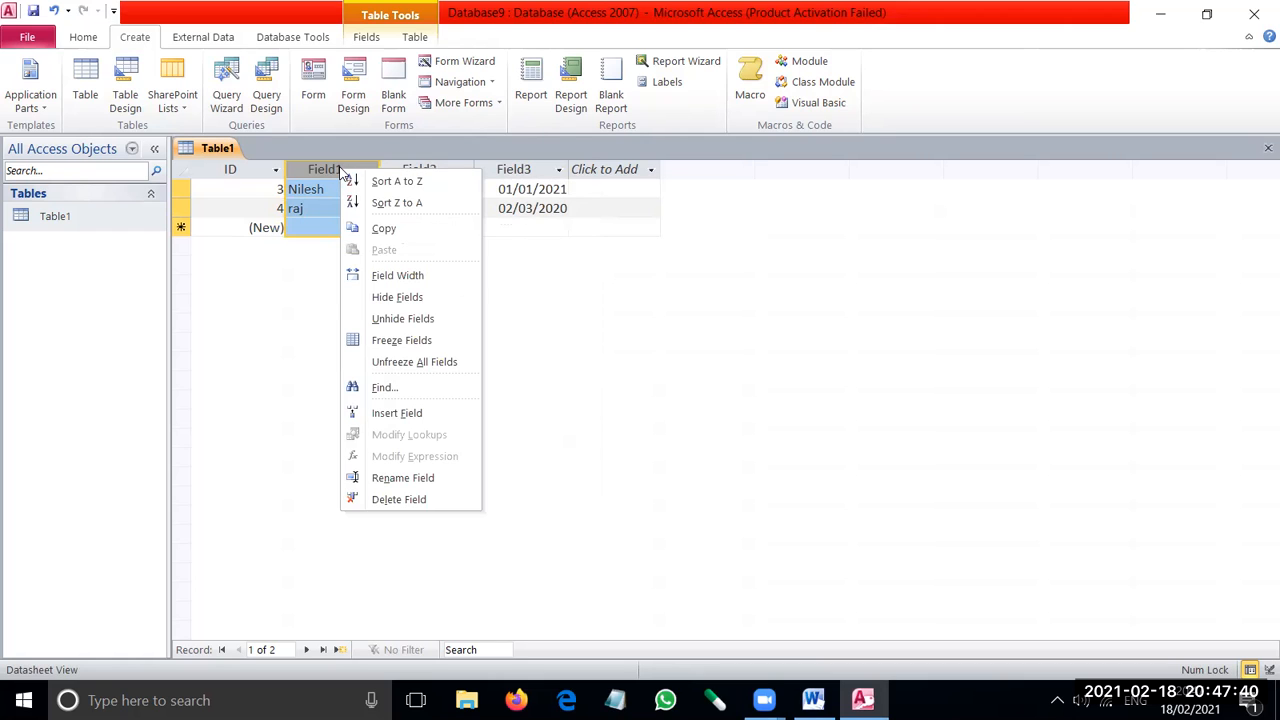
click(400, 478)
text(Name)
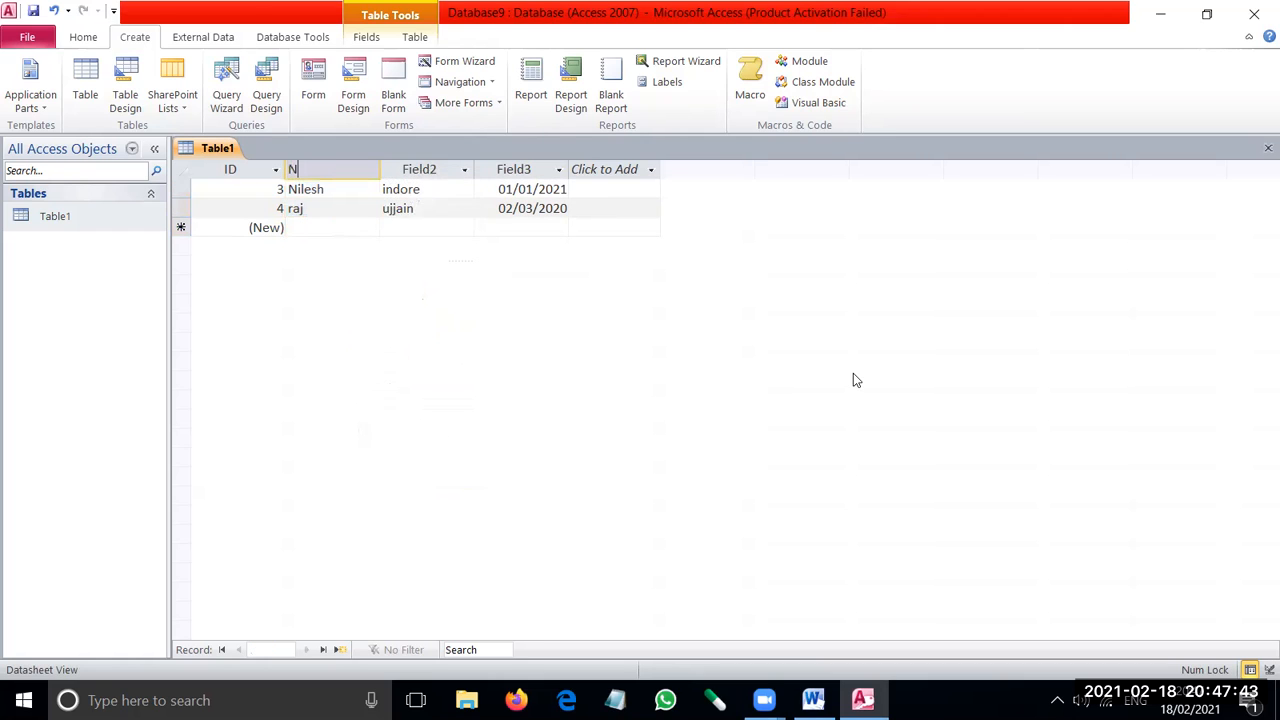
click(256, 177)
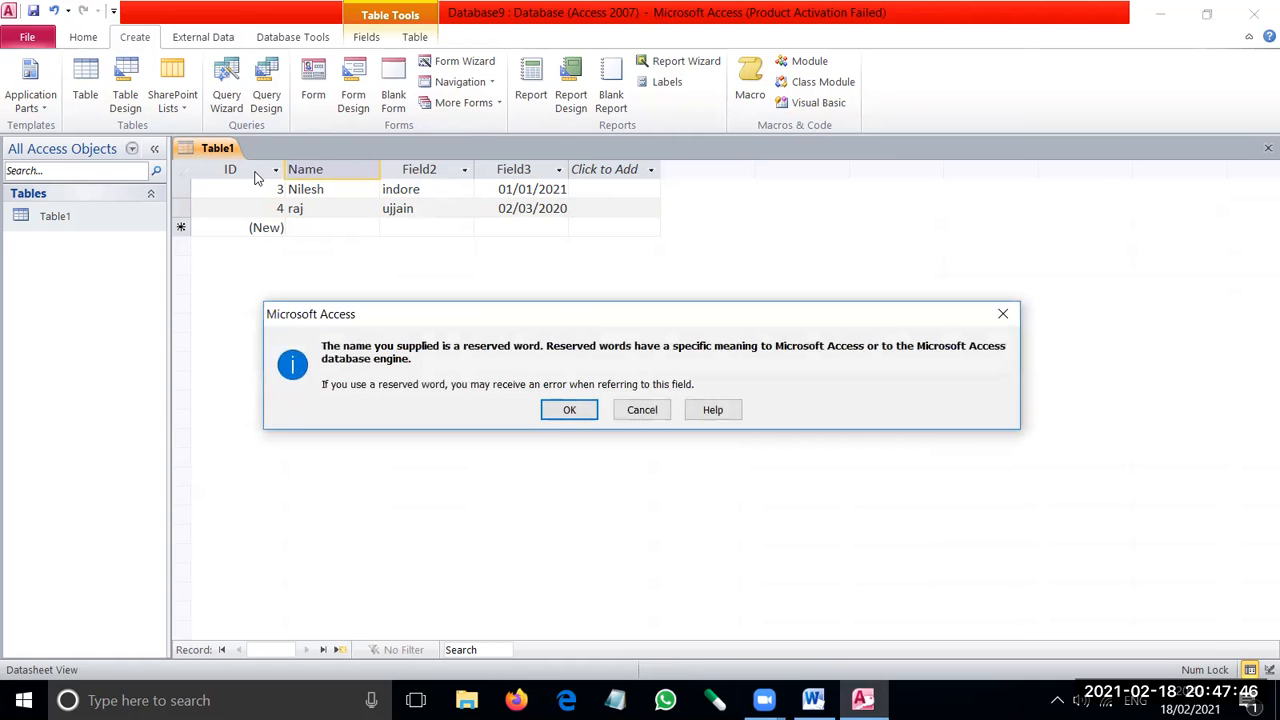
click(568, 410)
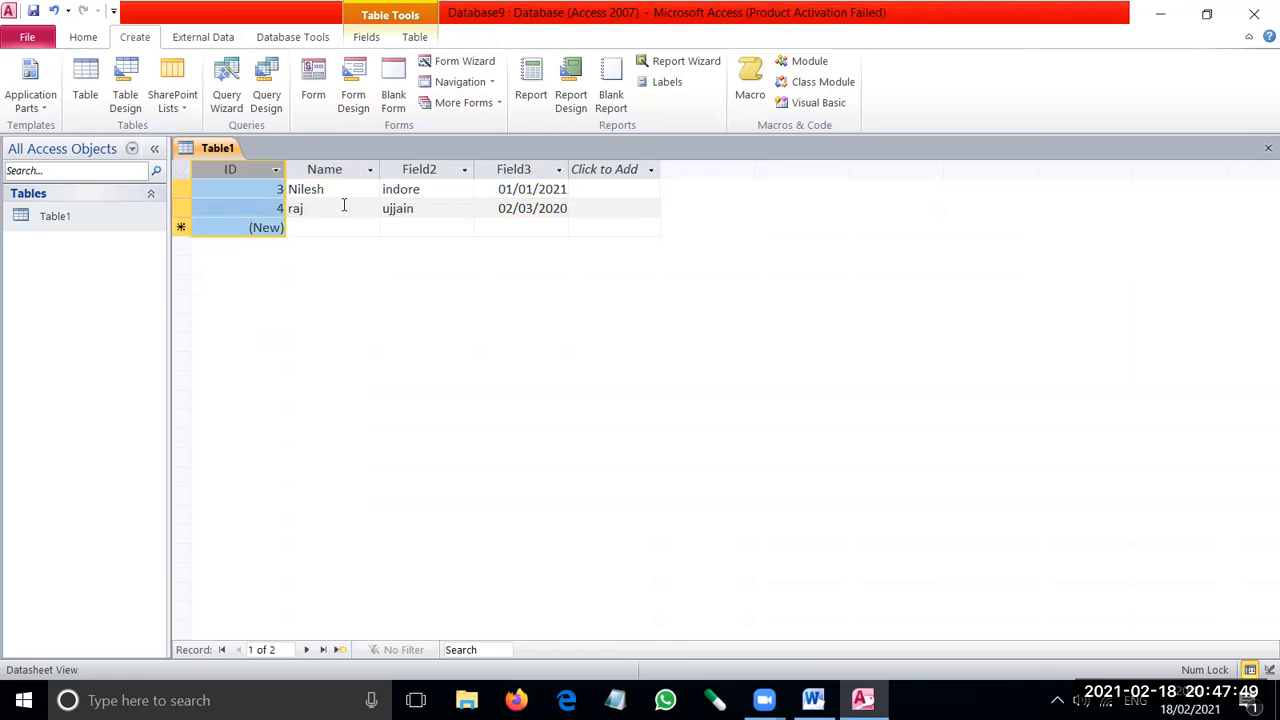
Rename Field2, which holds the places, as city.
click(437, 171)
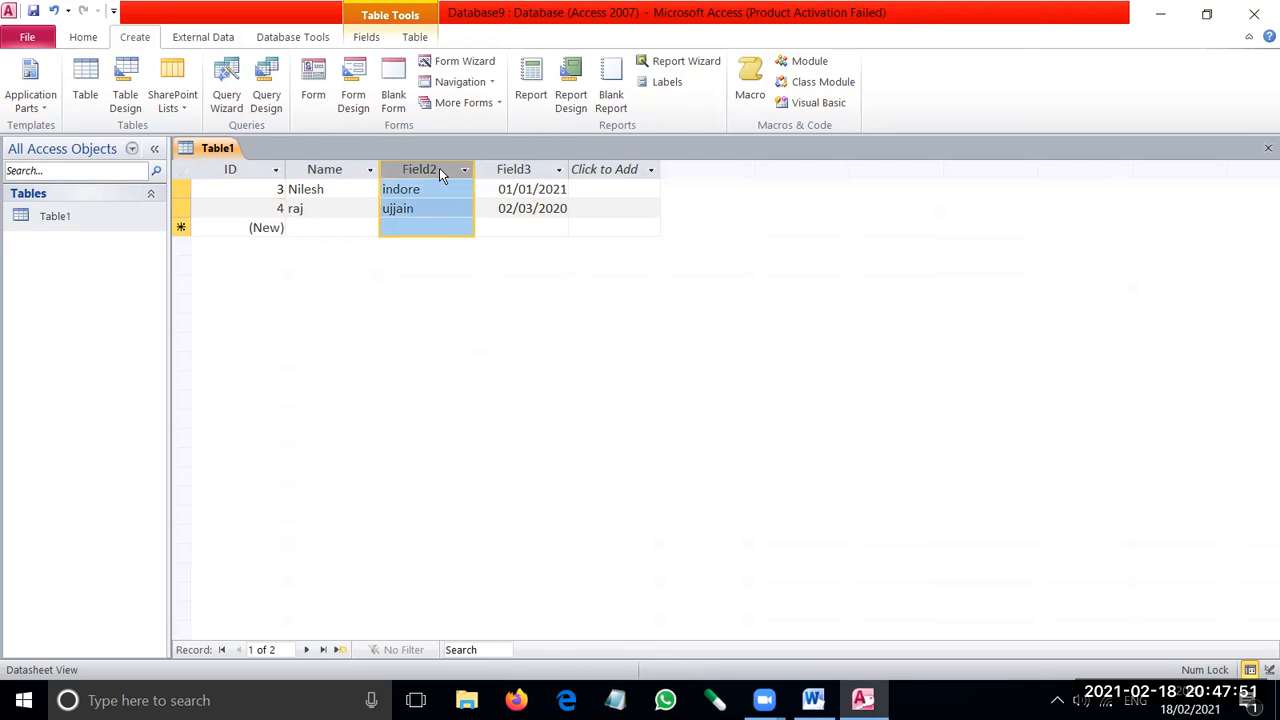
right_click(439, 170)
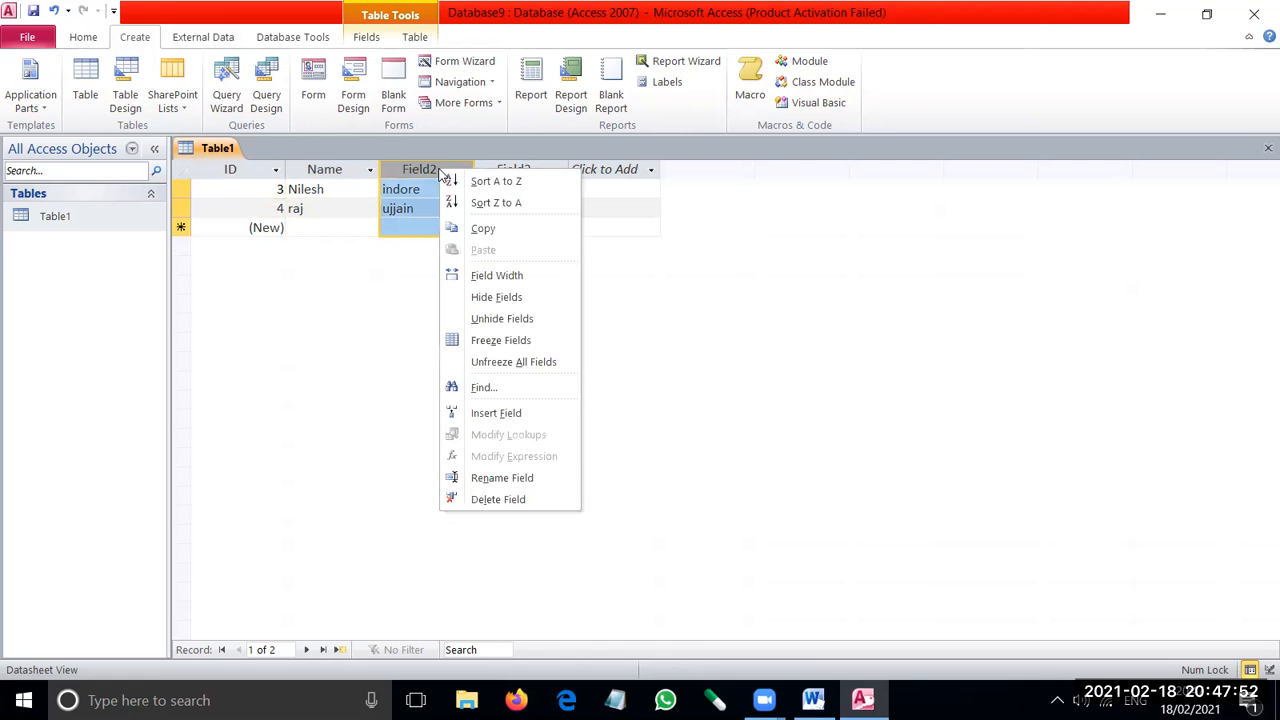
click(503, 478)
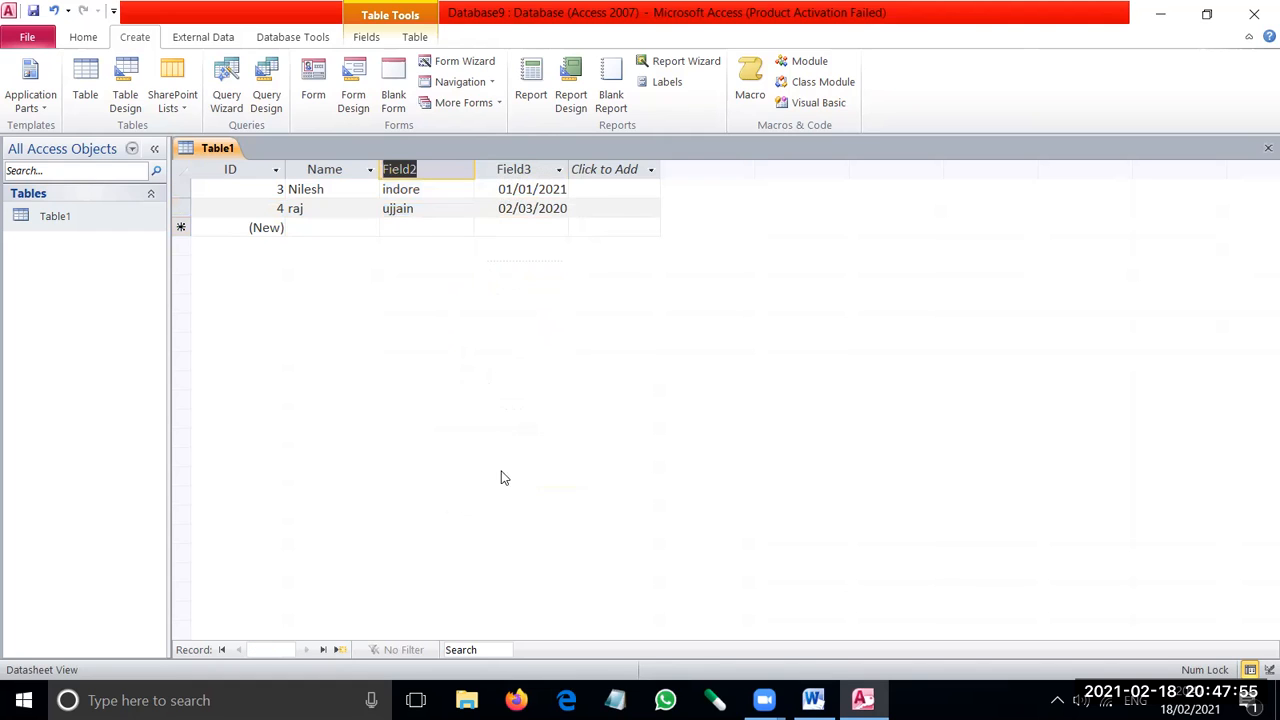
text(city)
Rename Field3, which holds the dates, as dob.
click(537, 173)
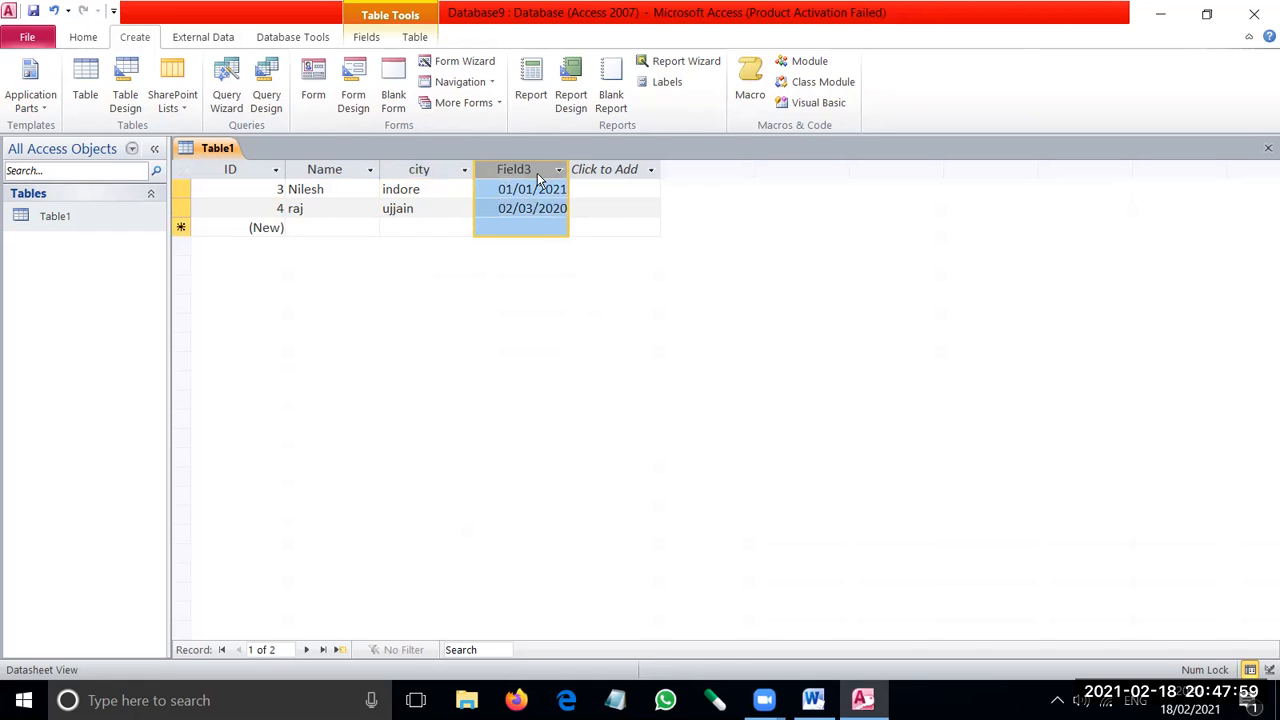
right_click(533, 173)
click(590, 483)
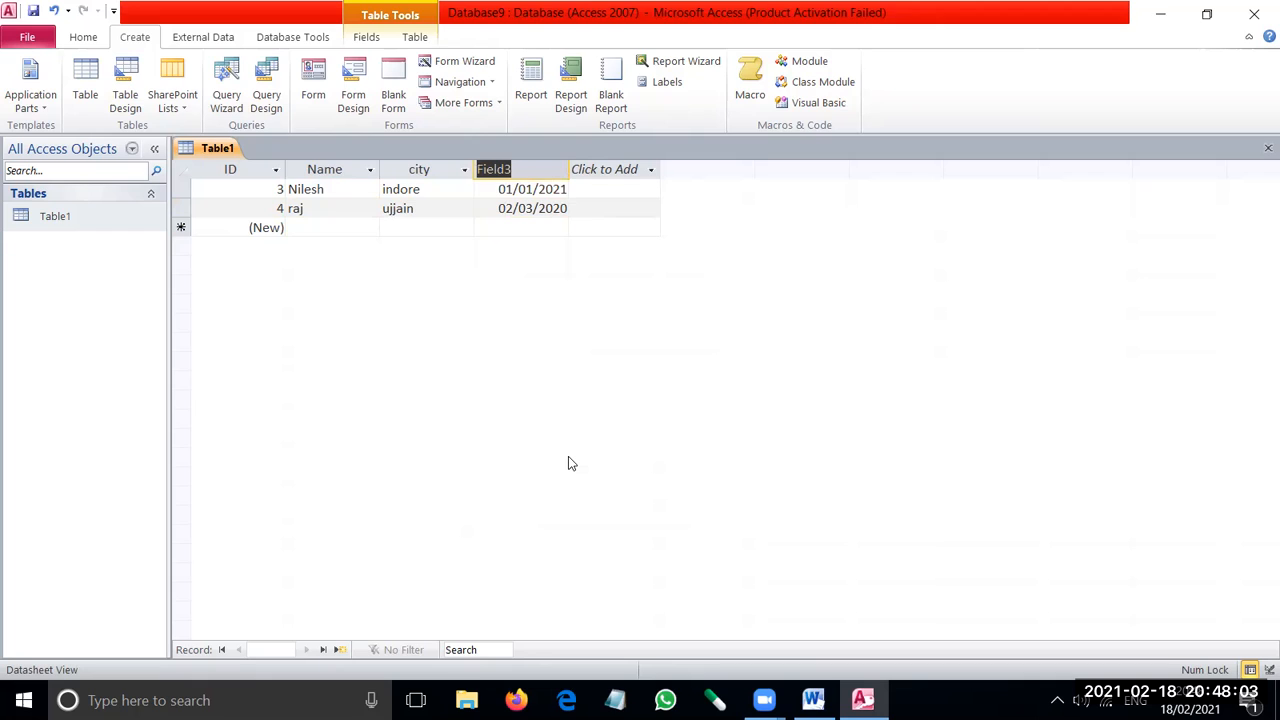
text(dob)
click(264, 231)
Add a third record with a person's first name, the city dhar and a date of birth.
key(Tab)
key(Tab)
key(Tab)
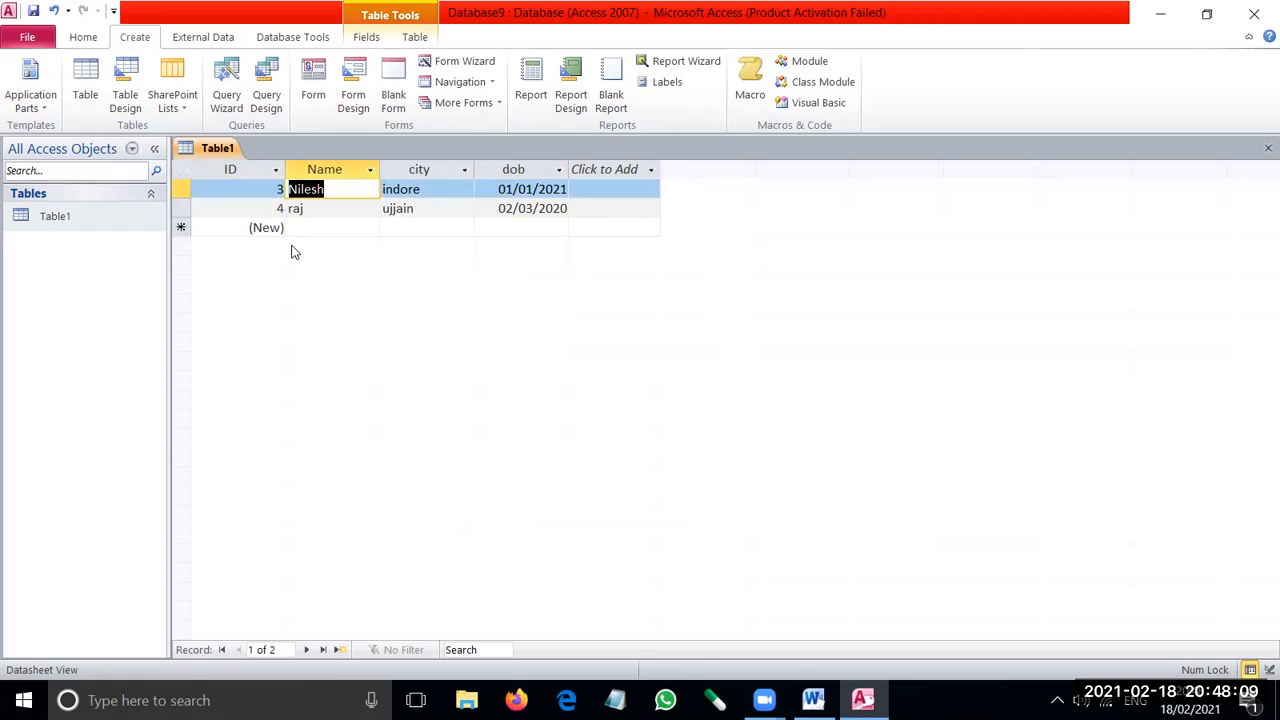
click(229, 224)
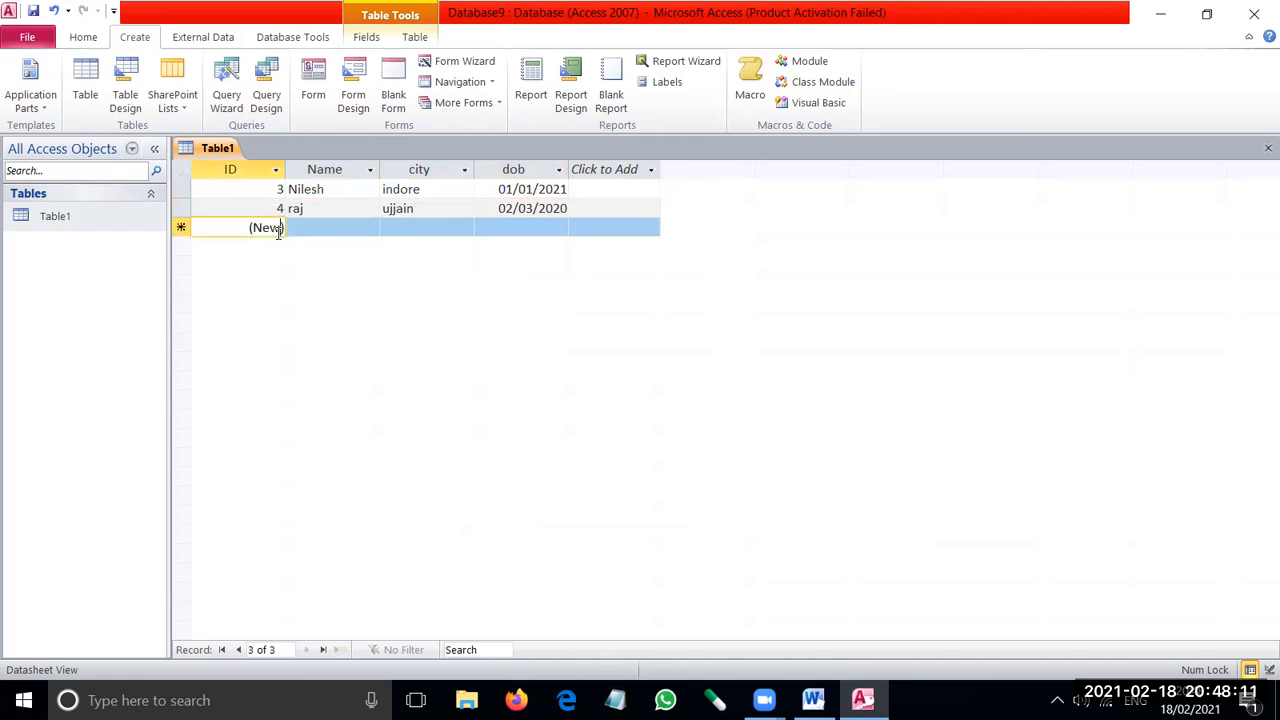
key(Tab)
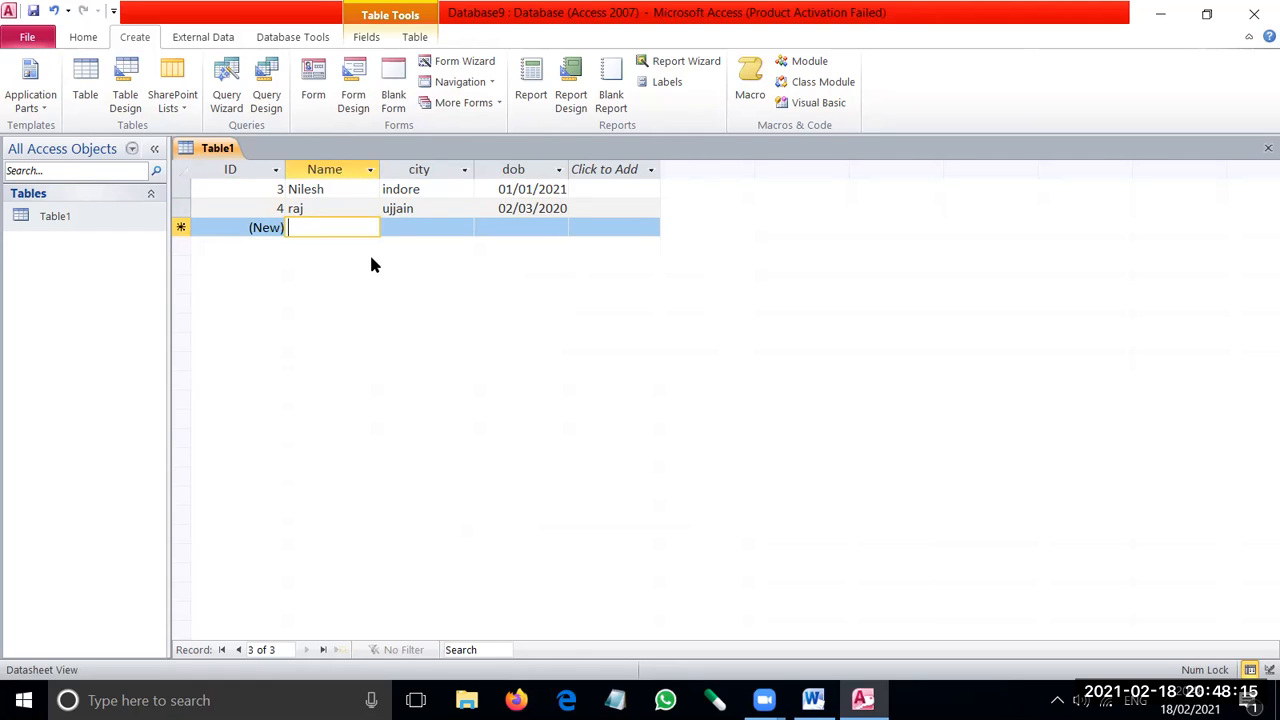
text(nimesh)
key(Tab)
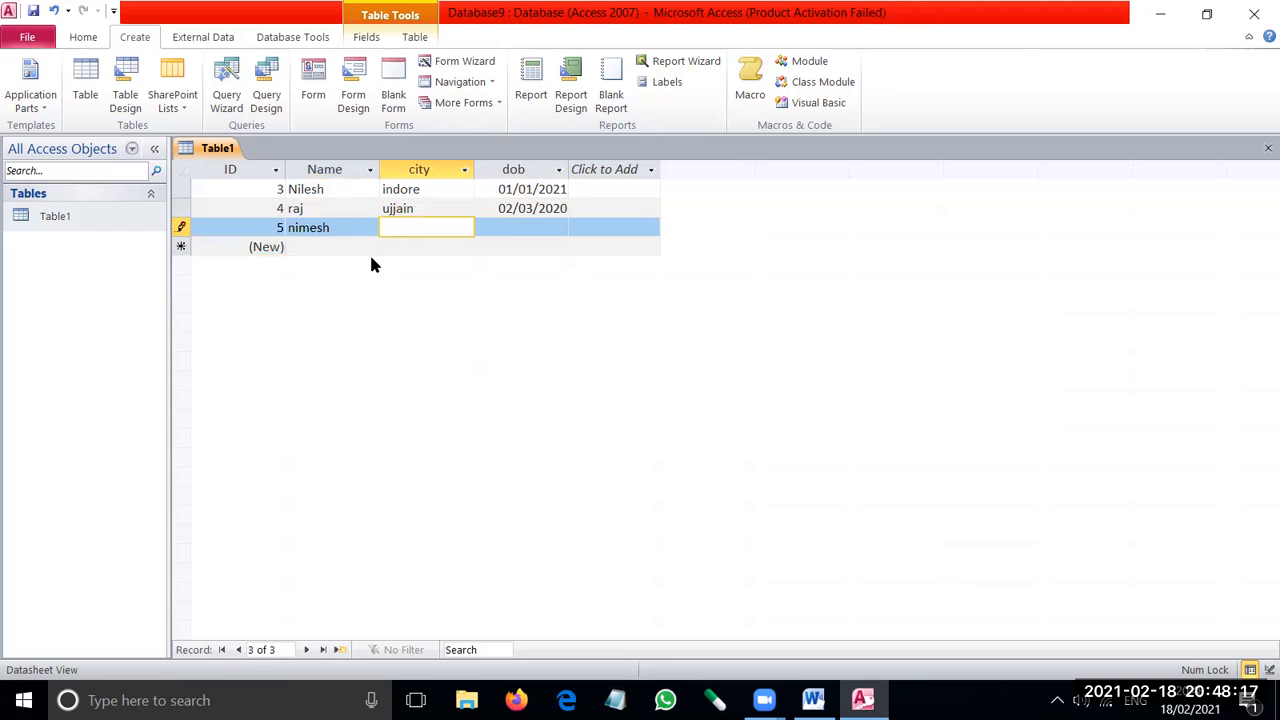
text(dhar)
key(Tab)
text(05/05/2019)
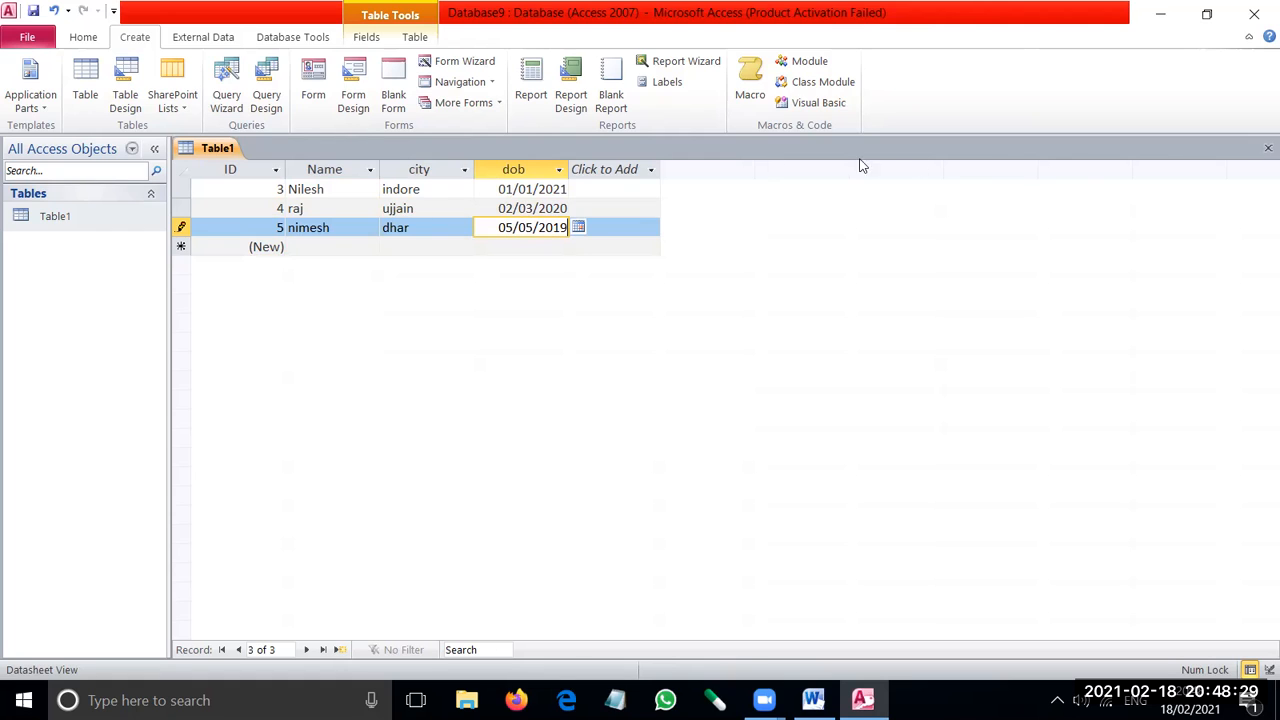
Close Table1 and save it under the table name employee.
click(1258, 150)
click(578, 400)
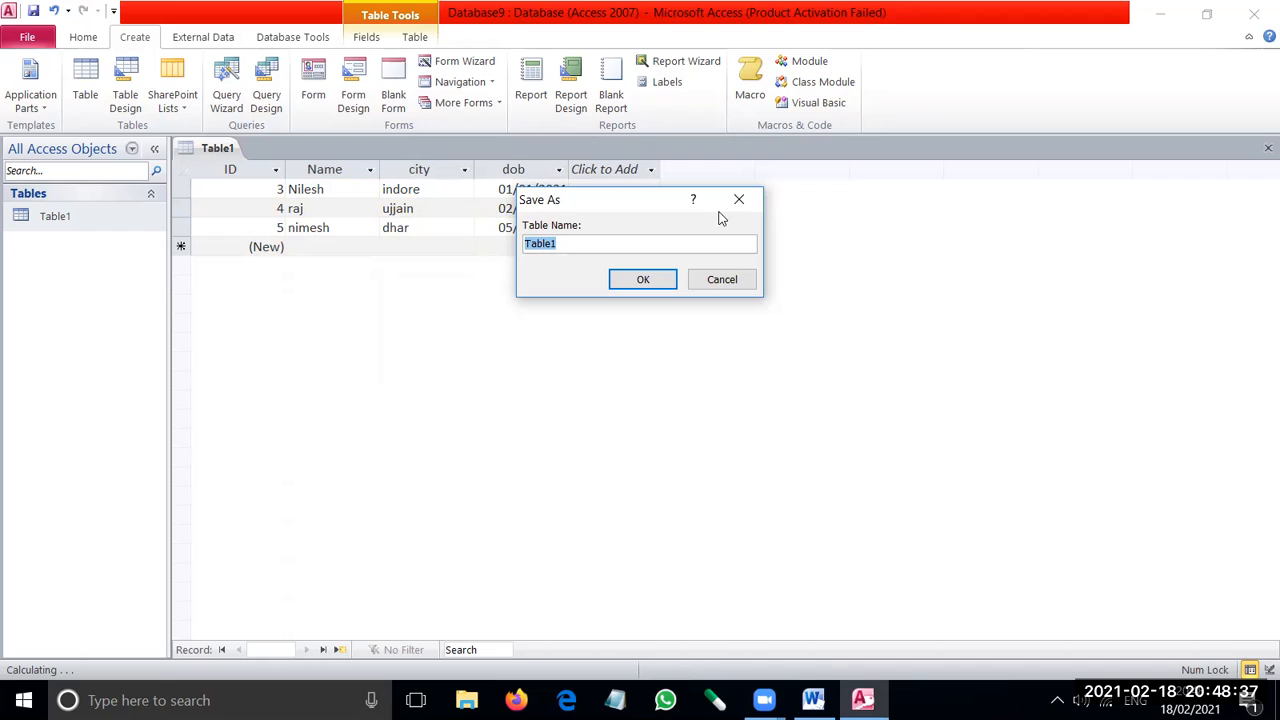
text(employee)
click(645, 278)
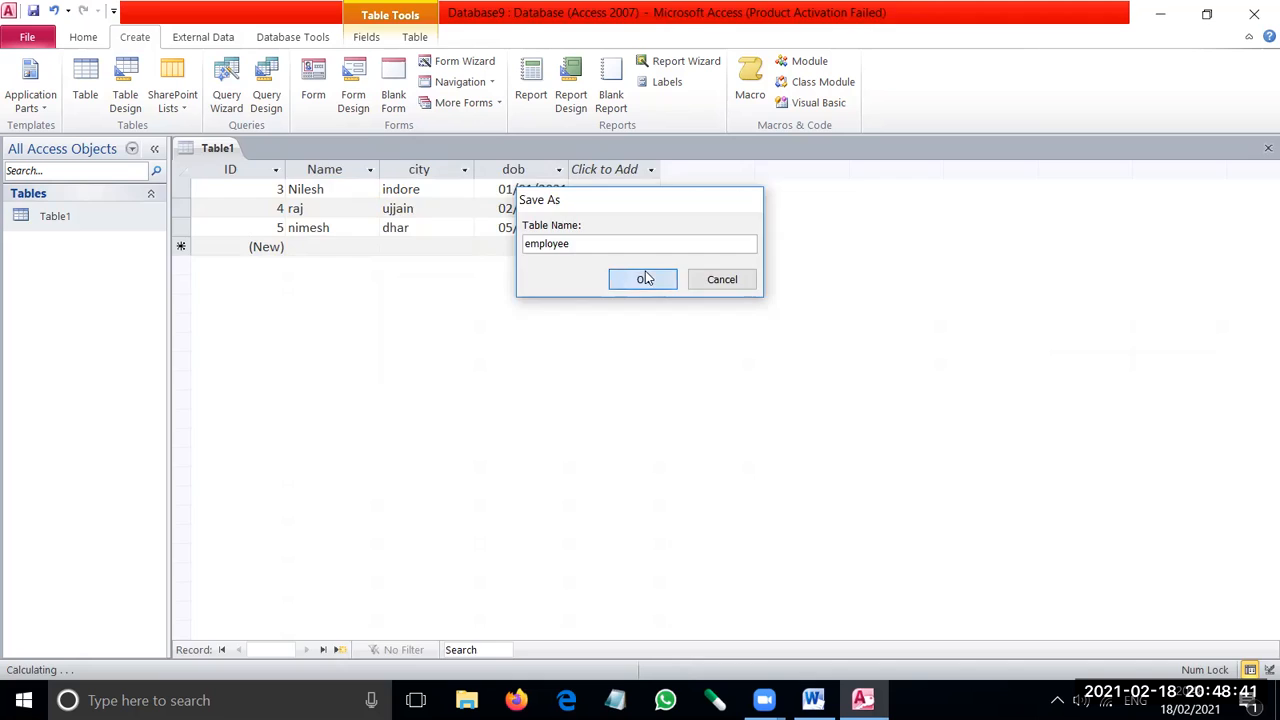
Open the employee table and start a new record from the first record's row options.
double_click(56, 217)
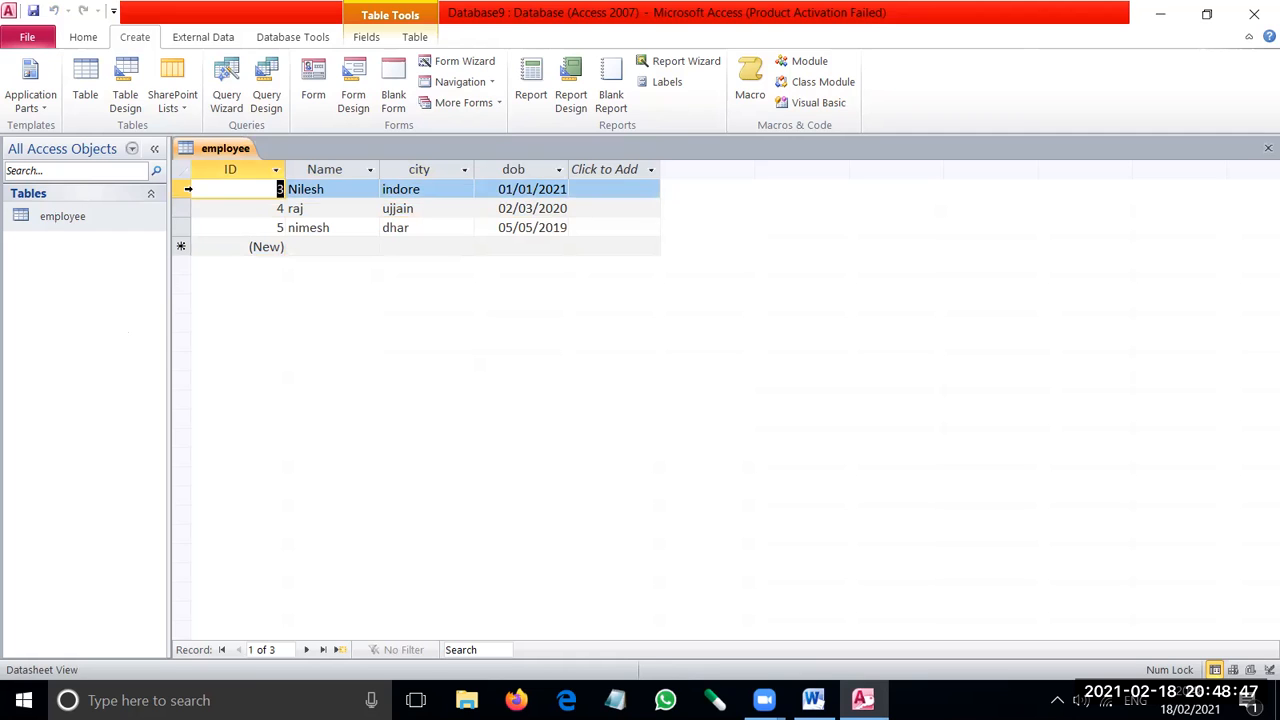
click(187, 189)
right_click(187, 189)
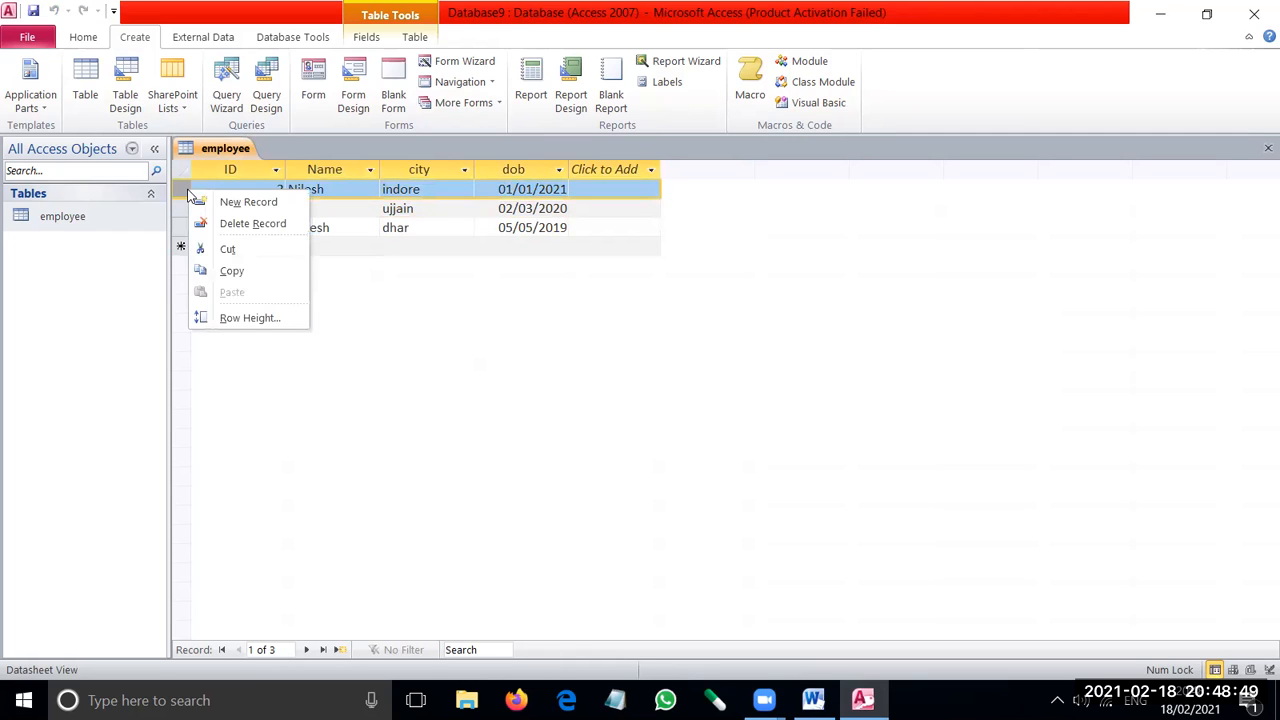
click(210, 202)
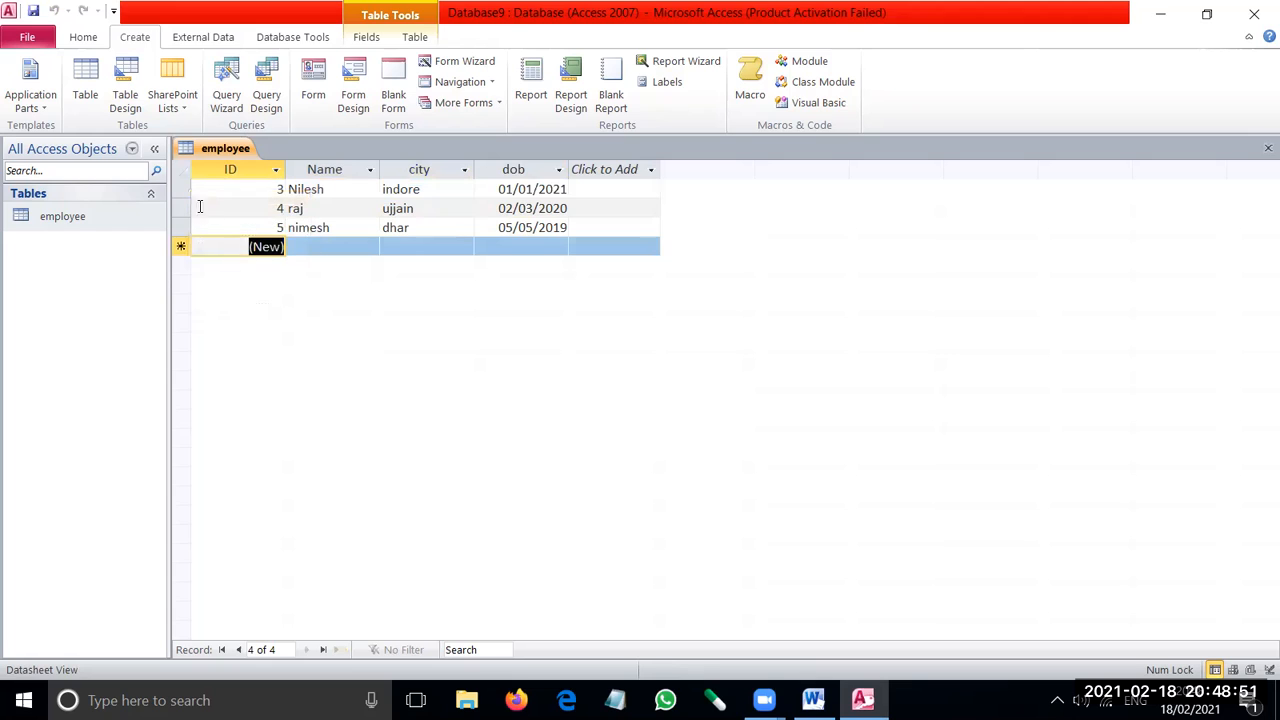
Fill in the fourth employee record with a person's first name, the city mhow and a date of birth.
click(306, 248)
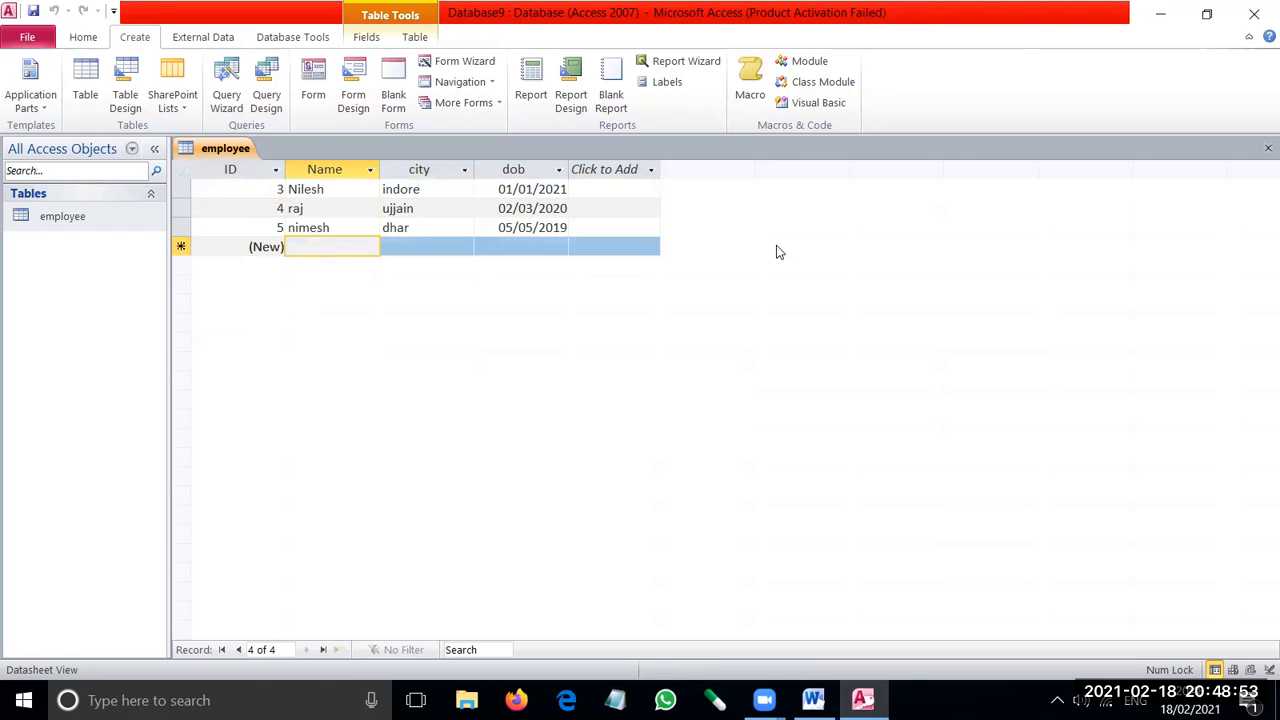
text(gopal)
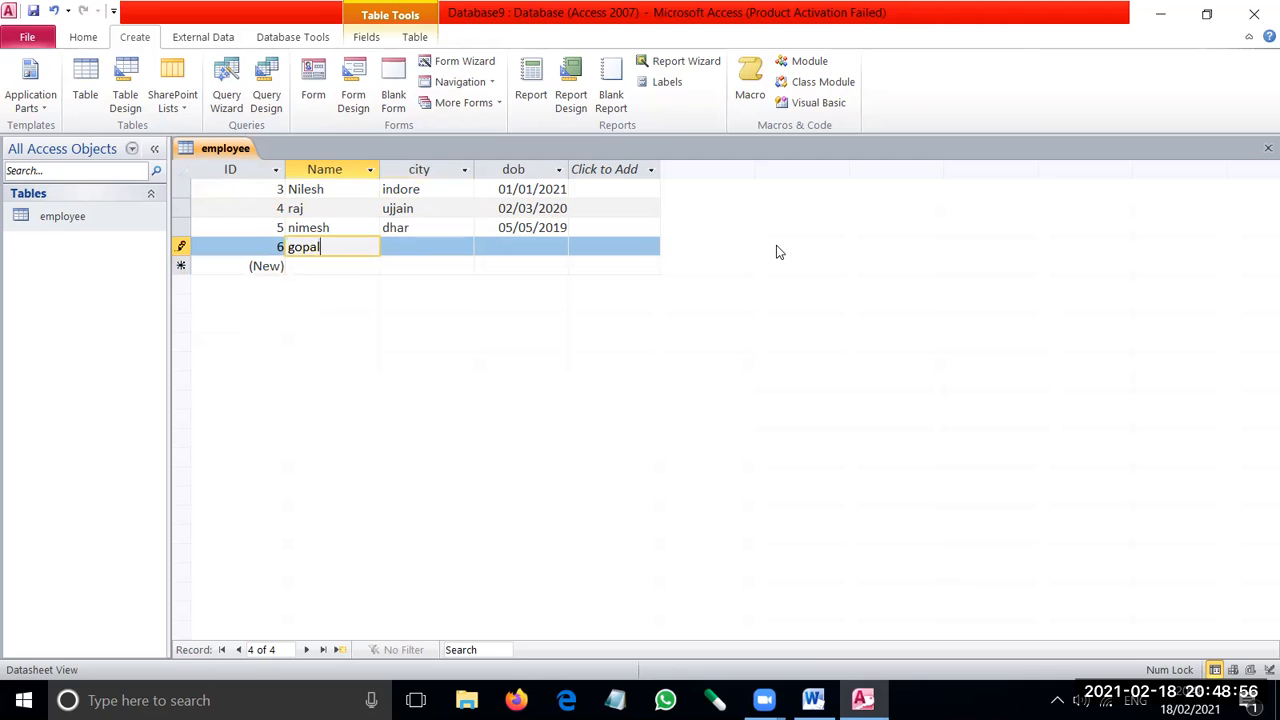
key(Tab)
text(m)
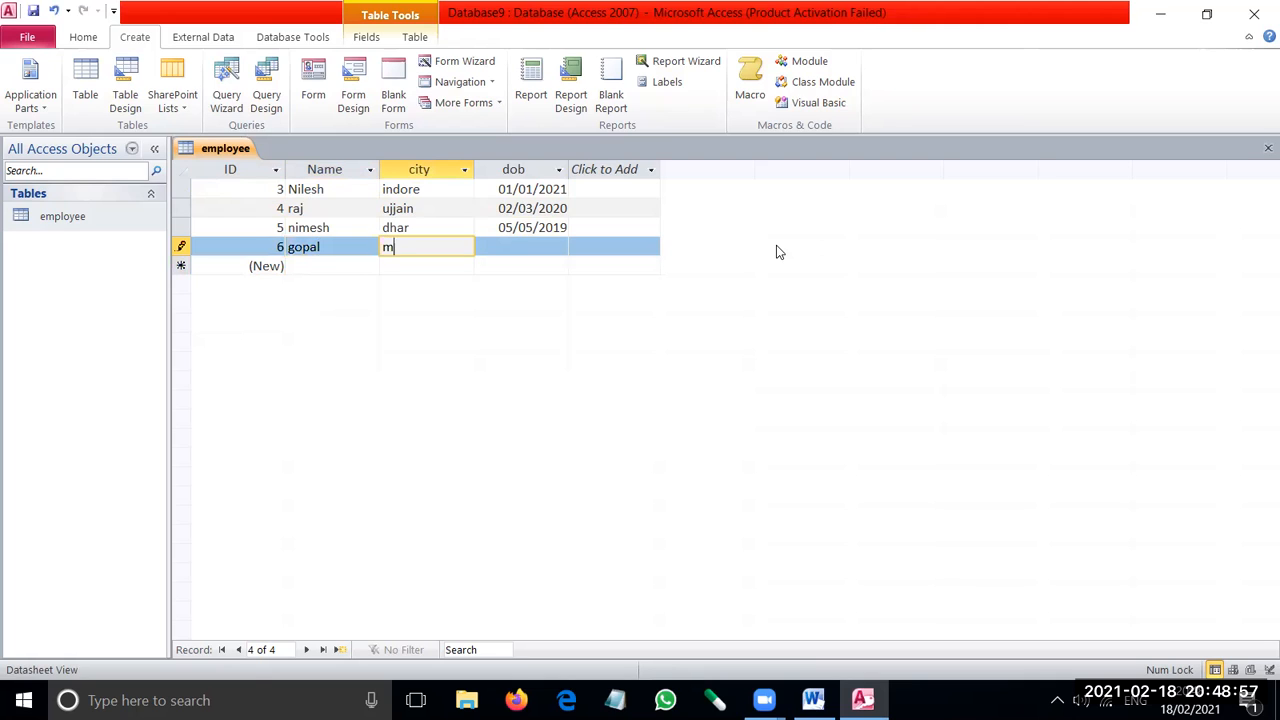
text(how)
key(Tab)
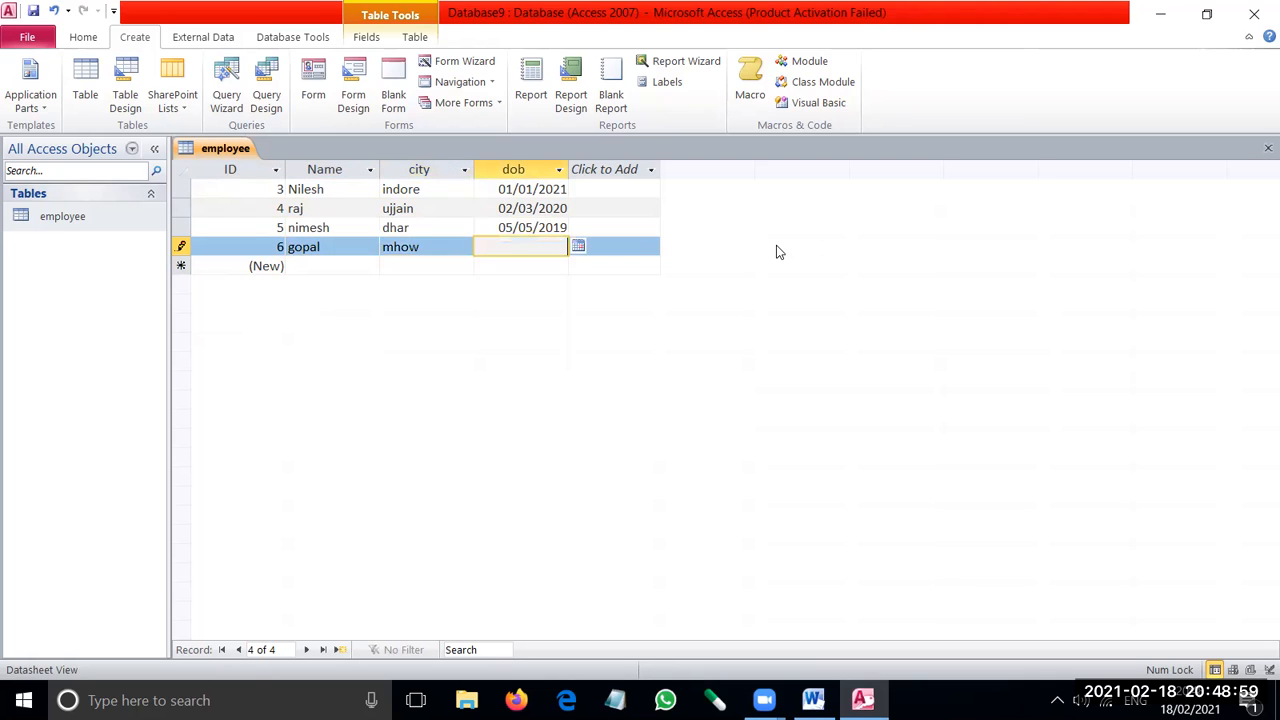
text(09/08/2018)
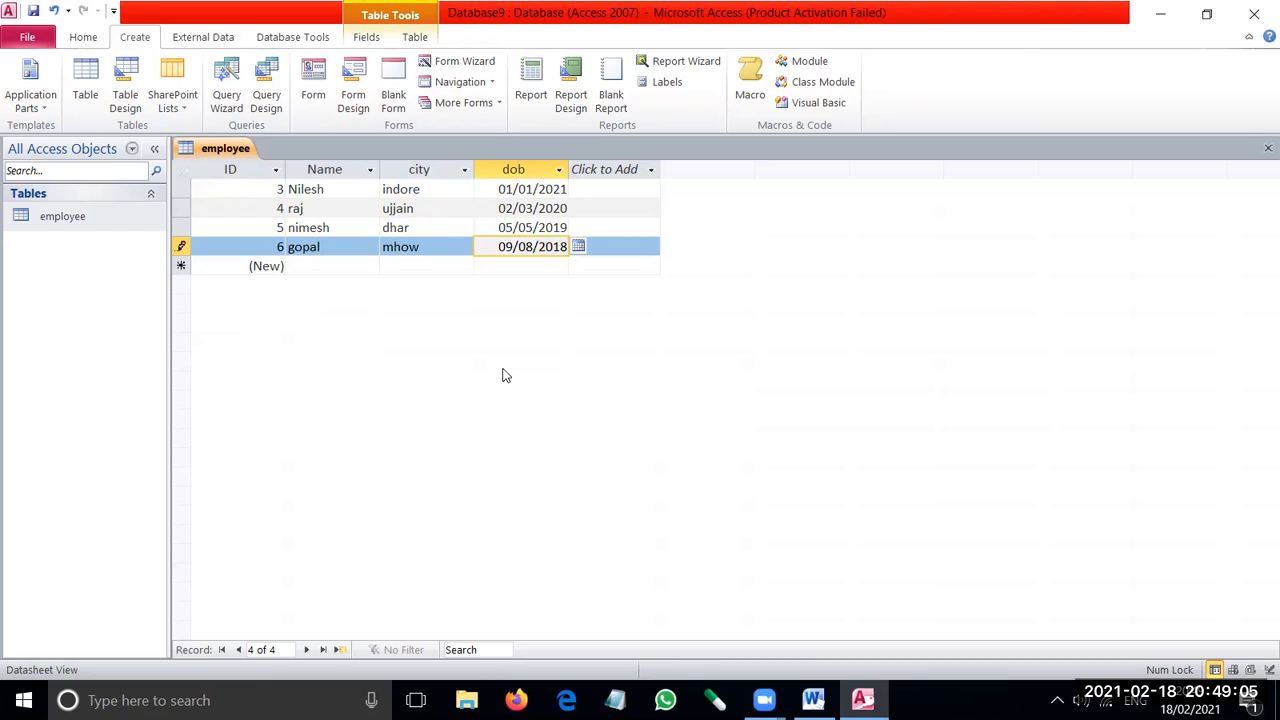
Select the third employee record and set the row height to 15.
click(66, 229)
click(237, 226)
click(181, 227)
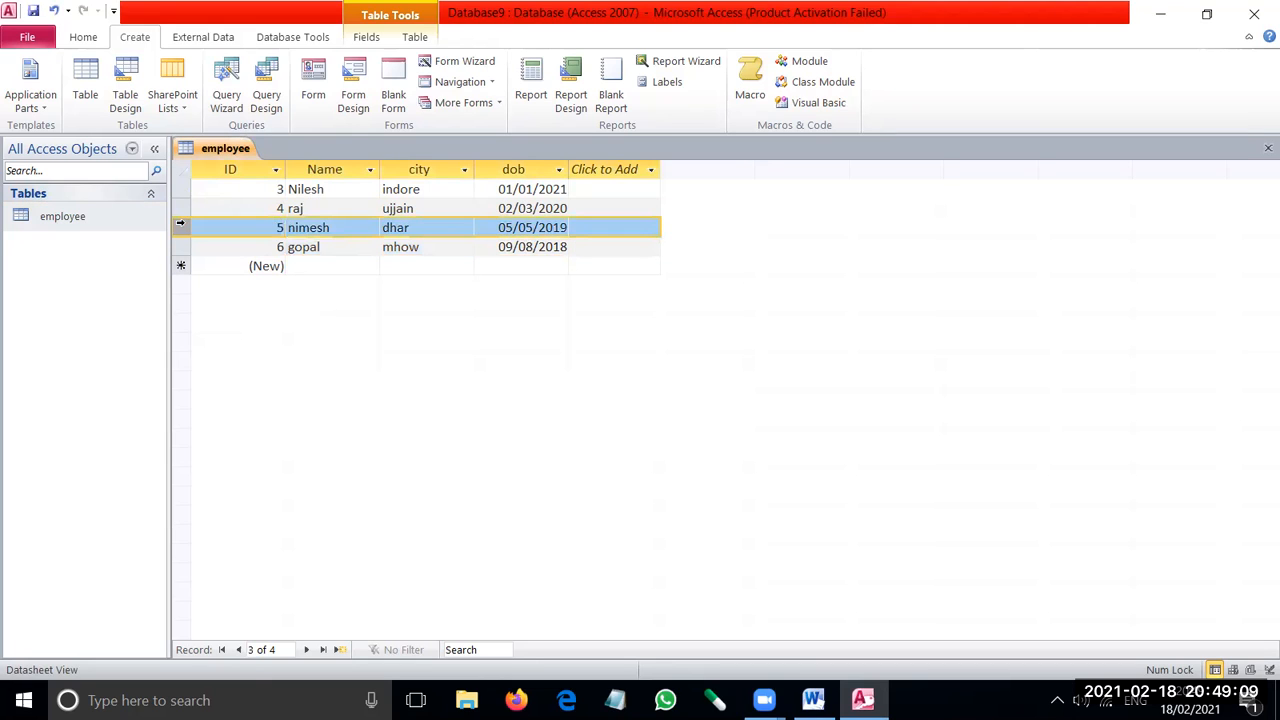
right_click(182, 228)
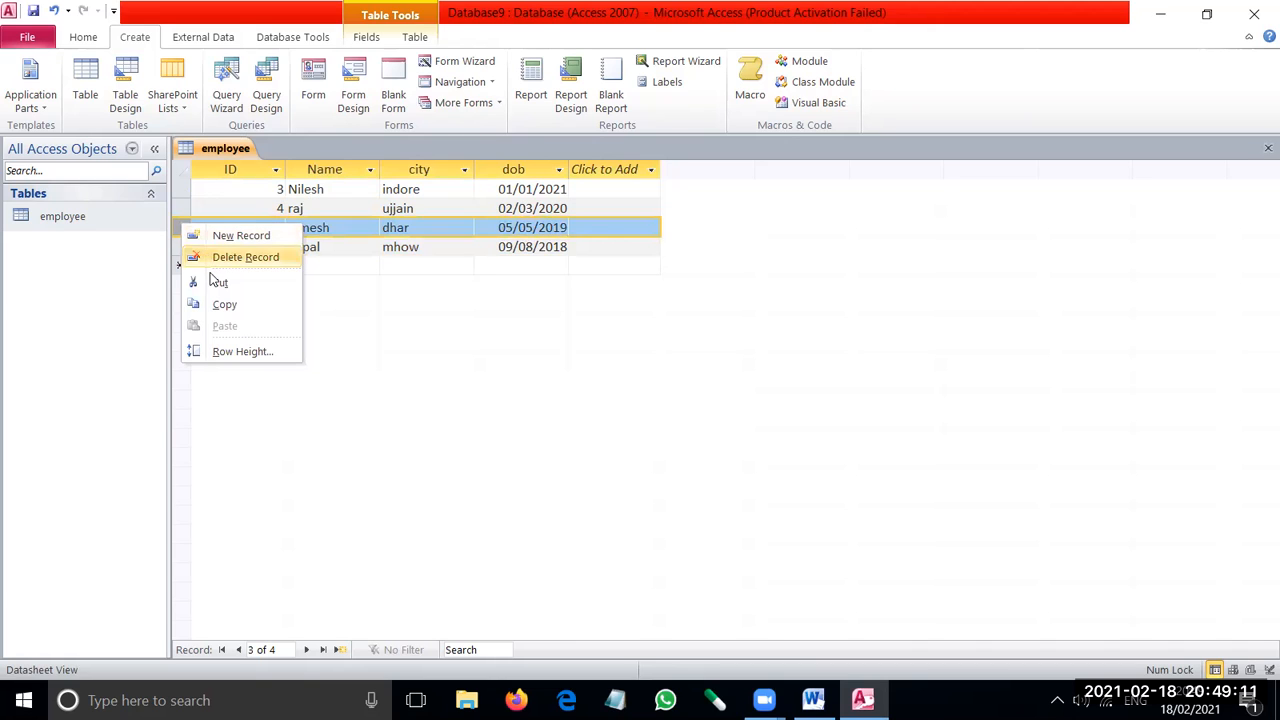
click(233, 360)
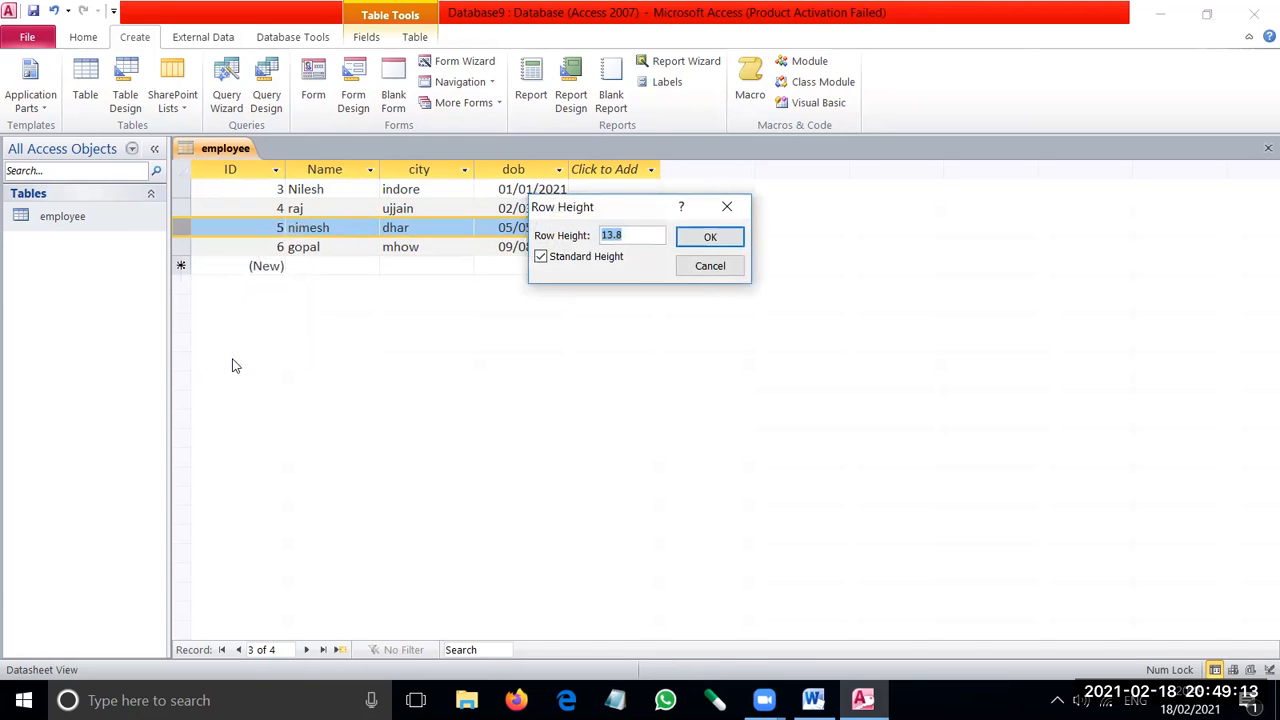
text(15)
key(Return)
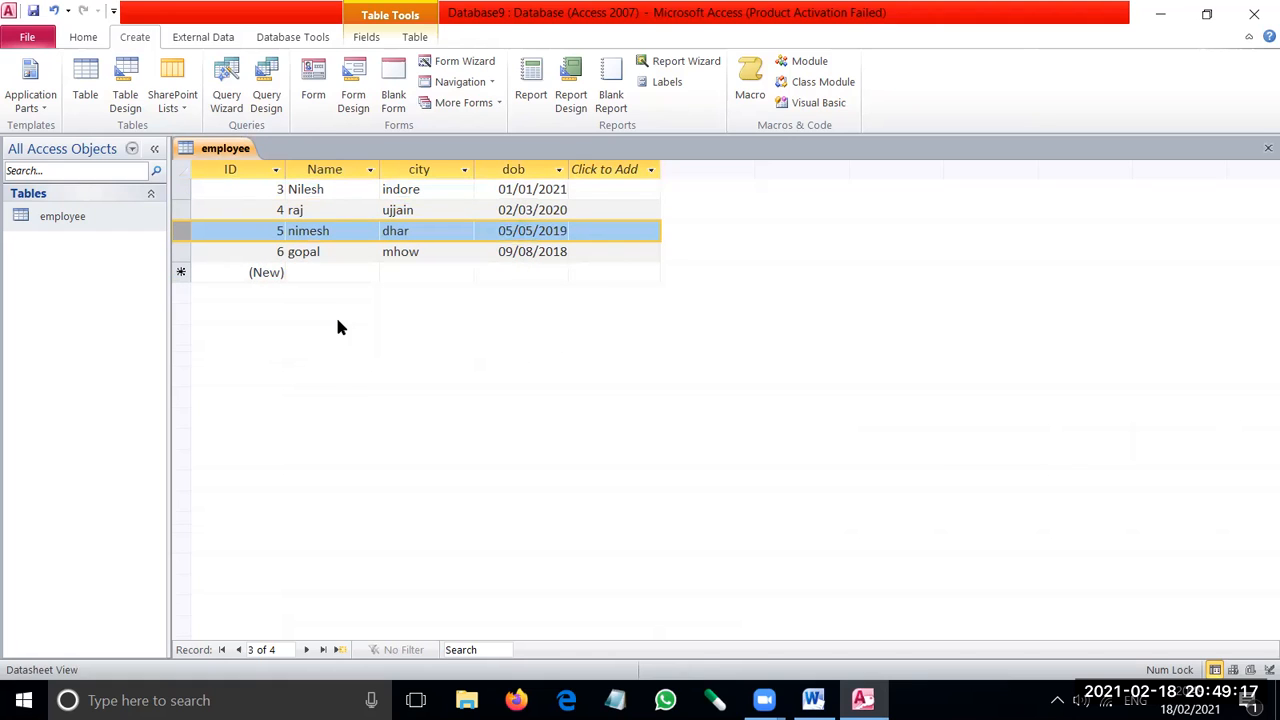
Format the employee datasheet text as bold and italic.
click(83, 37)
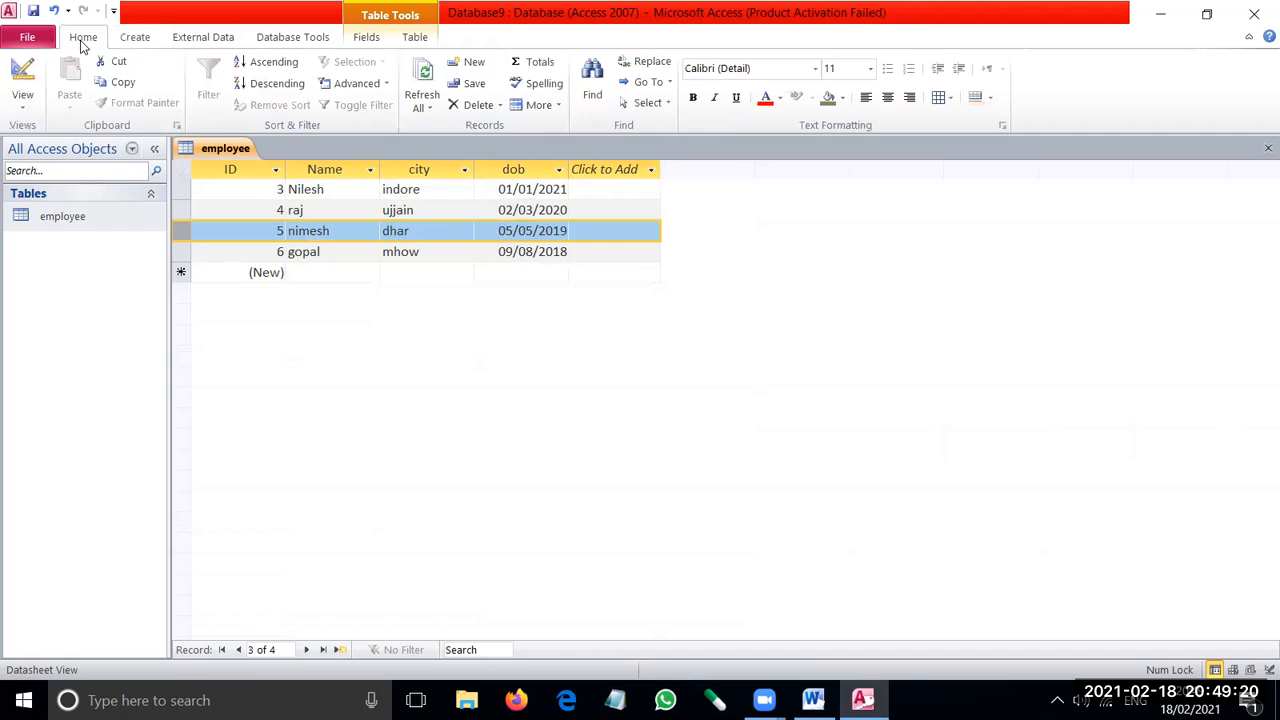
click(715, 99)
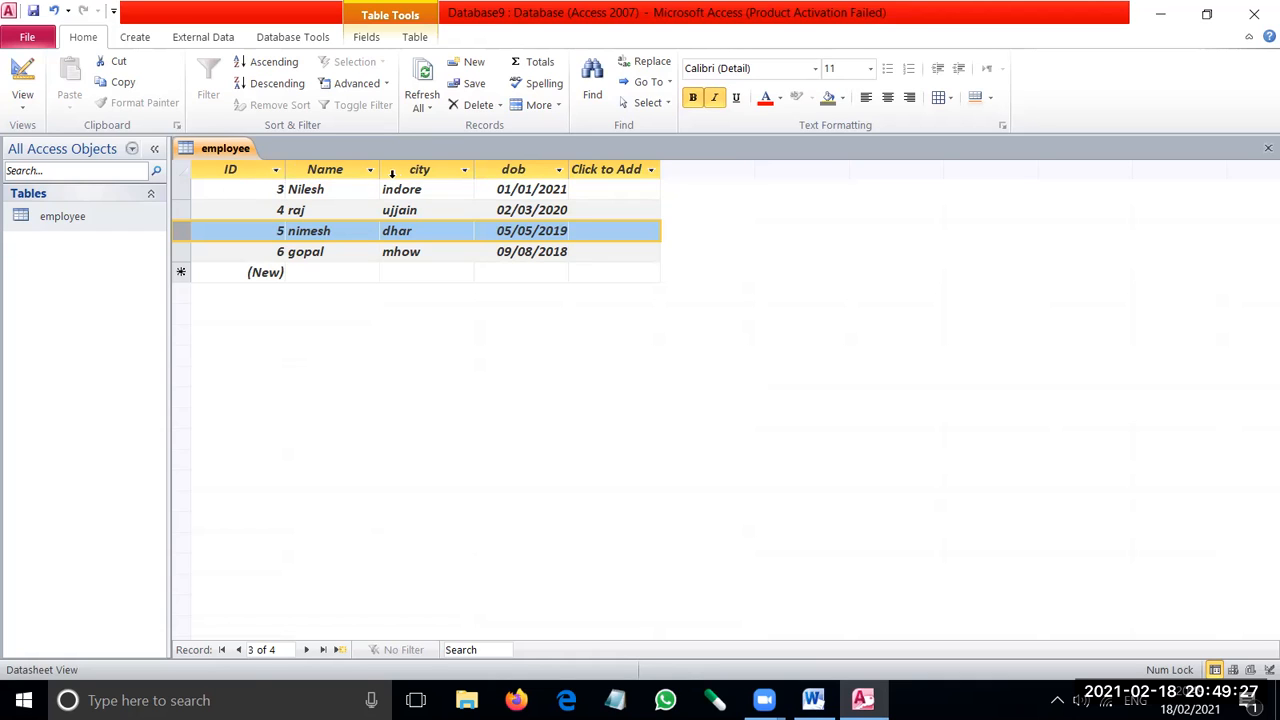
click(82, 216)
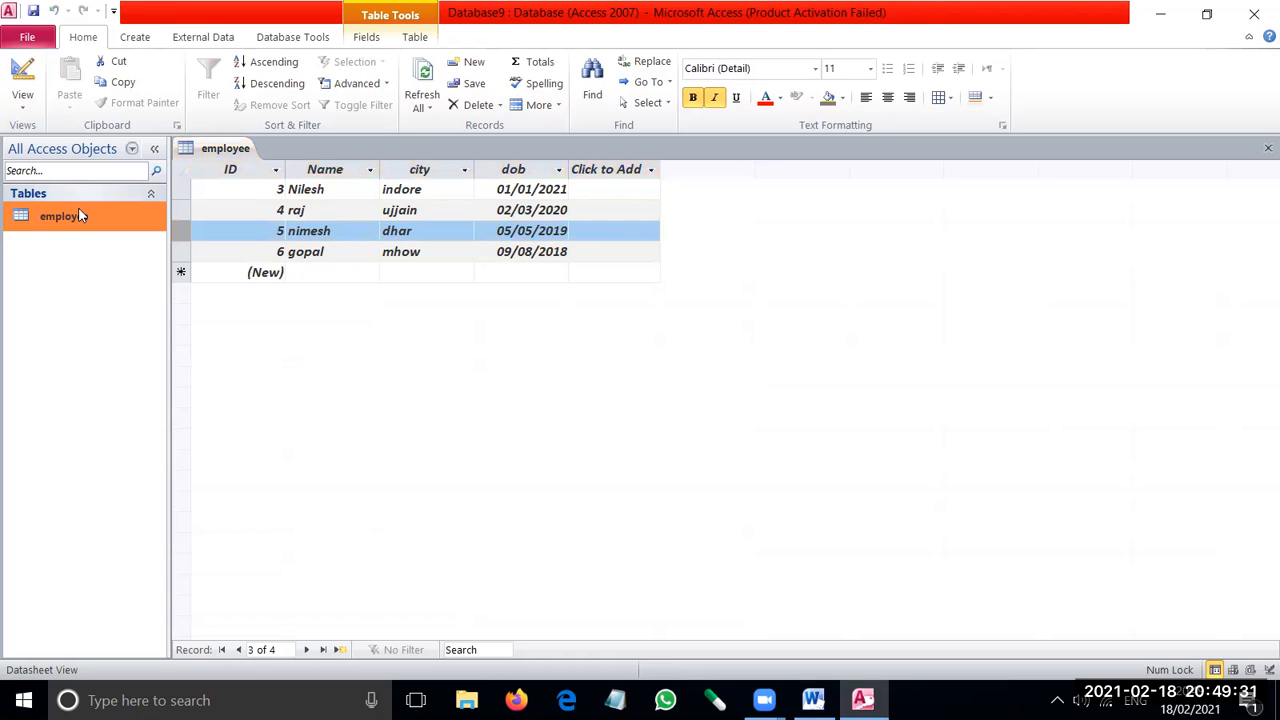
Create a new table in Design View and add a field named No with the data type Number.
click(145, 38)
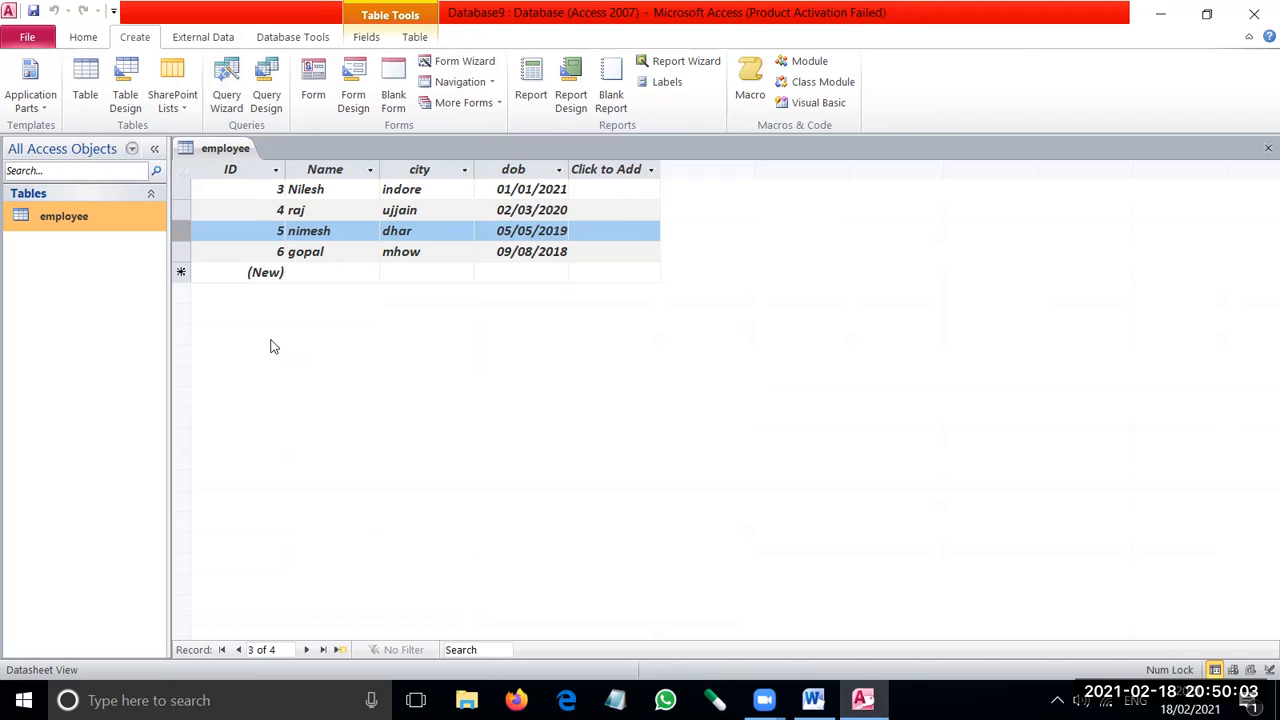
click(125, 100)
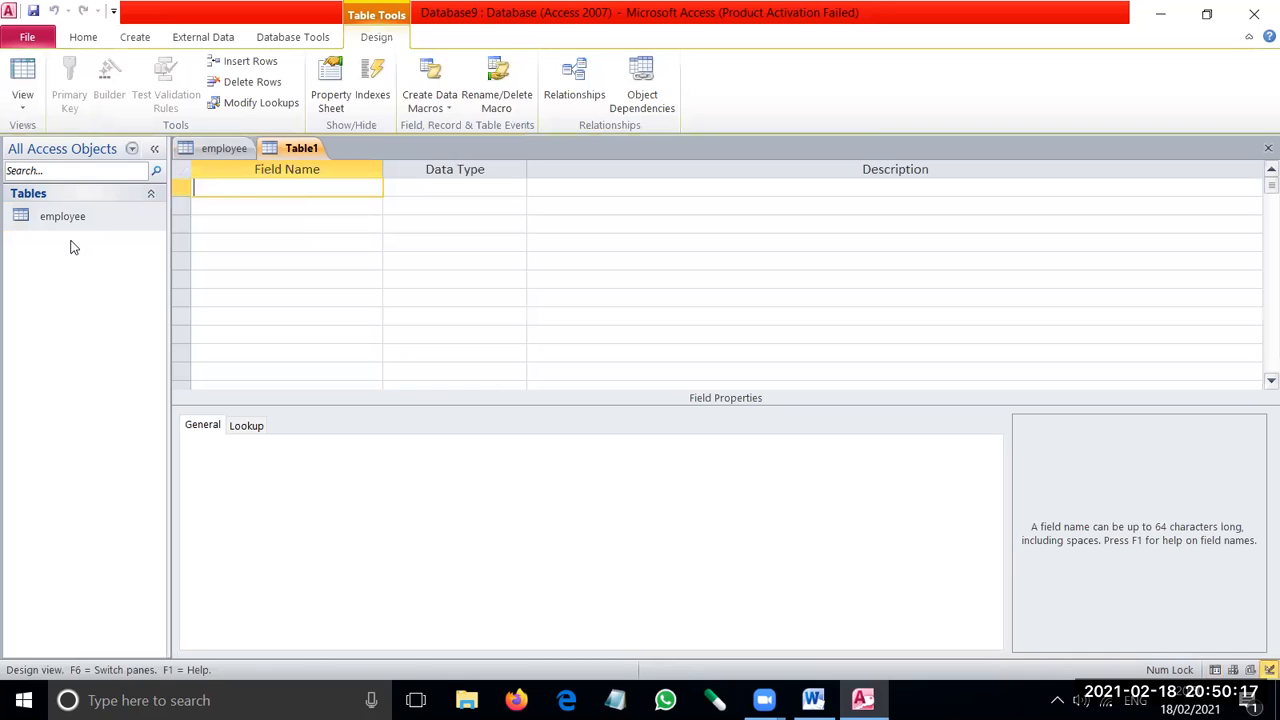
text(No)
key(Tab)
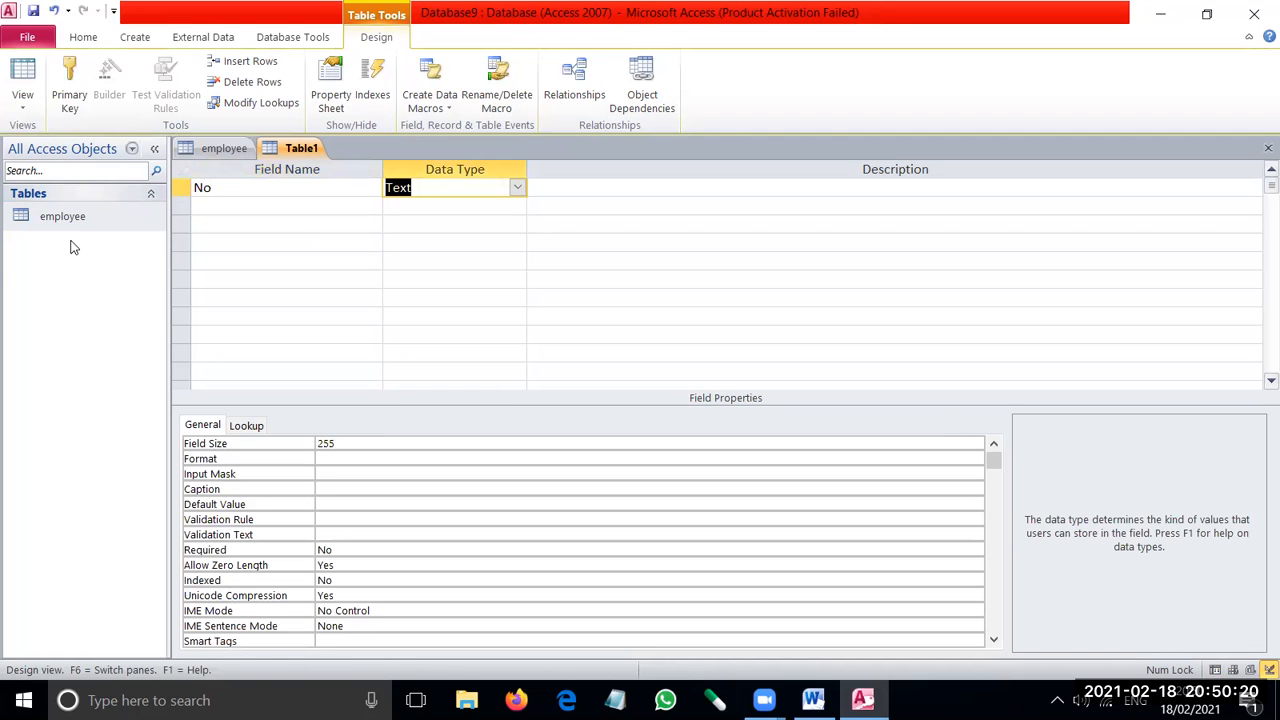
click(517, 187)
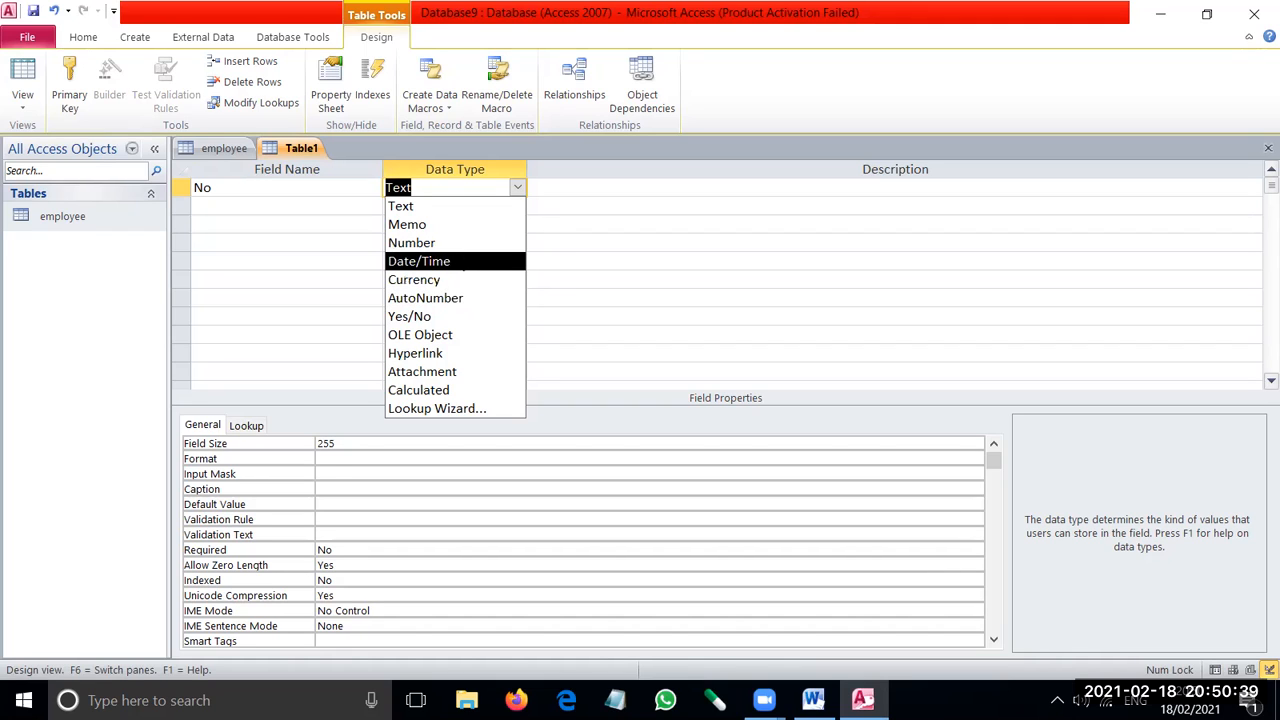
click(458, 243)
Add the fields StudentName and Studentaddress to the new table, both with the data type Text.
click(240, 211)
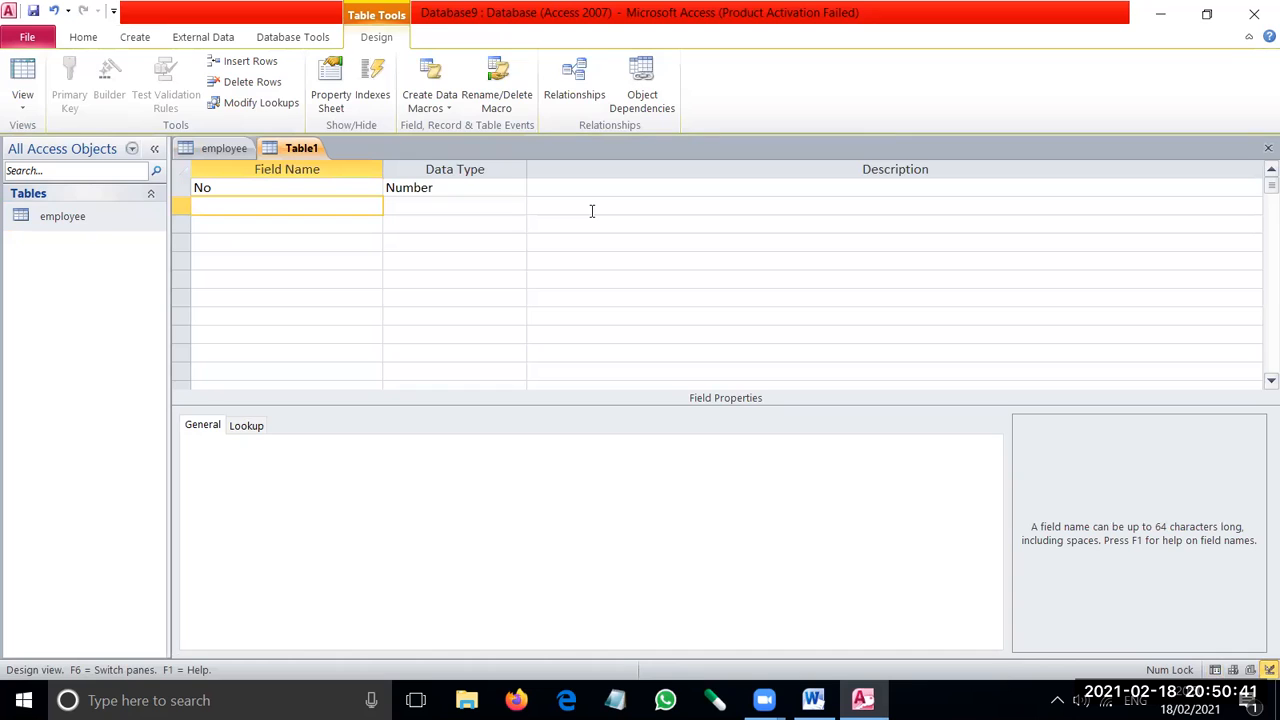
text(StudentName)
click(449, 205)
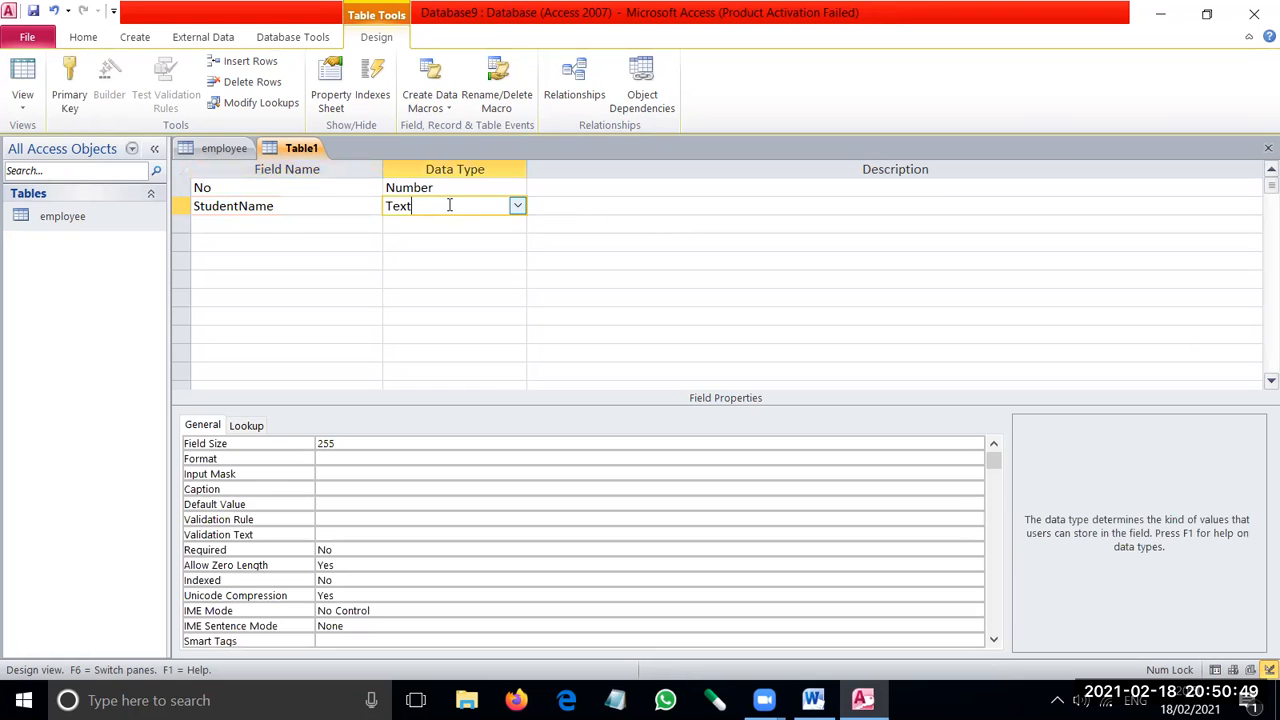
click(222, 227)
text(Studentaddress)
click(426, 232)
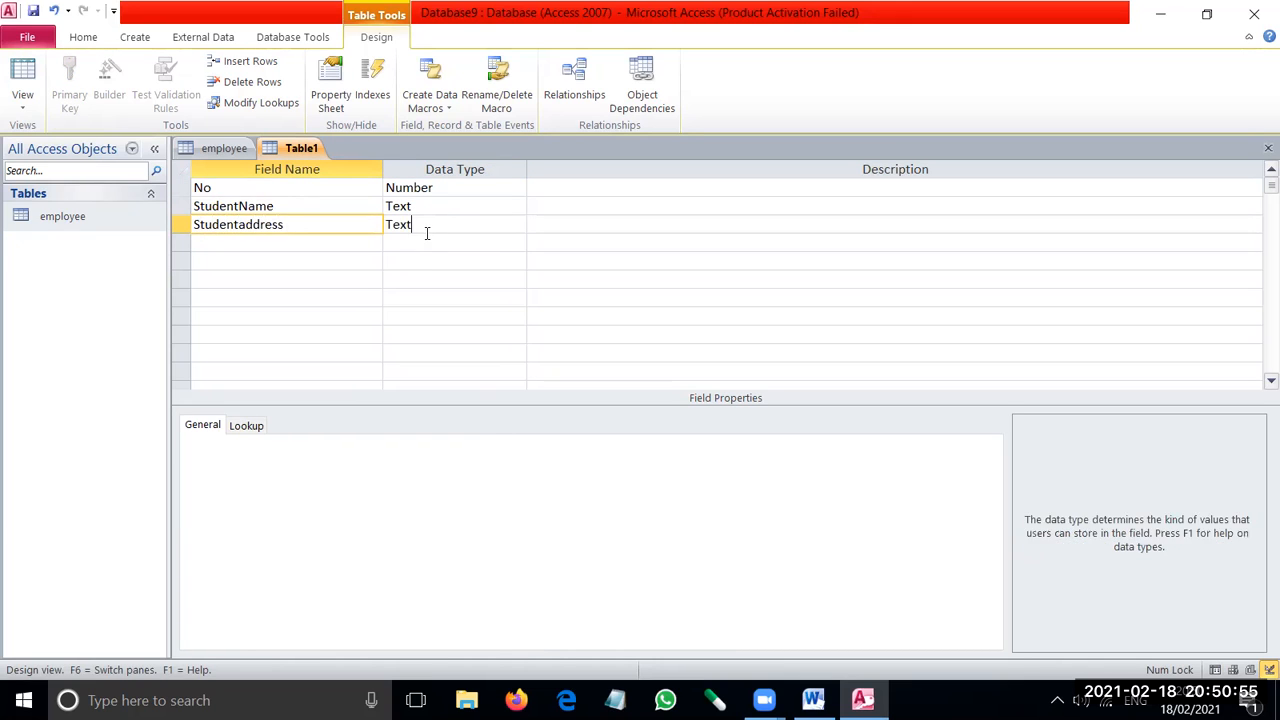
click(517, 224)
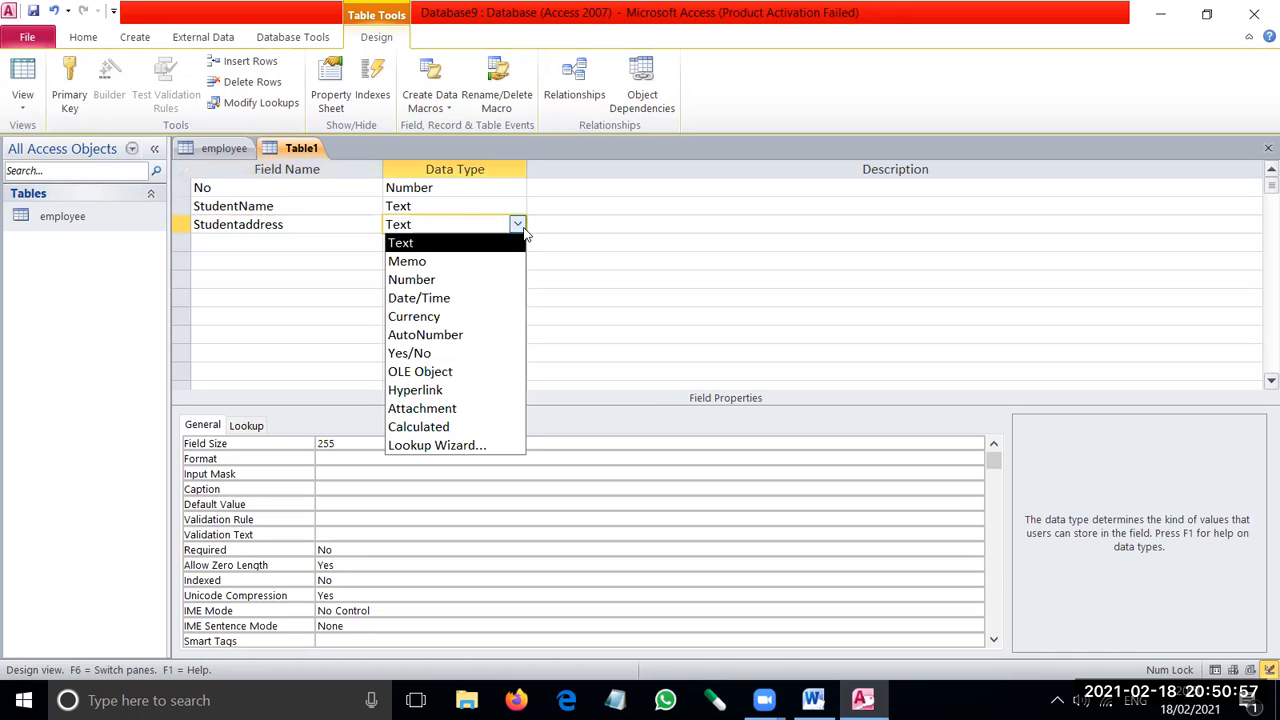
click(403, 240)
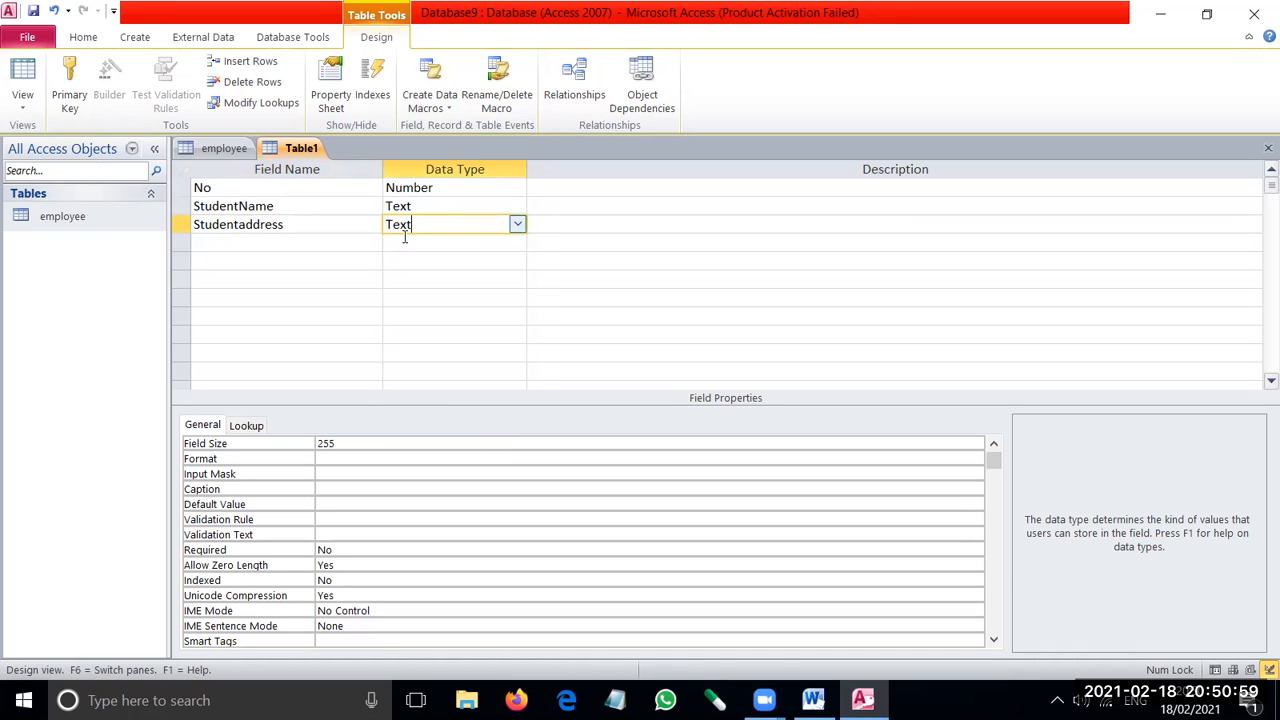
Add a field named Studentdob with the data type Date/Time below Studentaddress.
click(262, 247)
text(Stude)
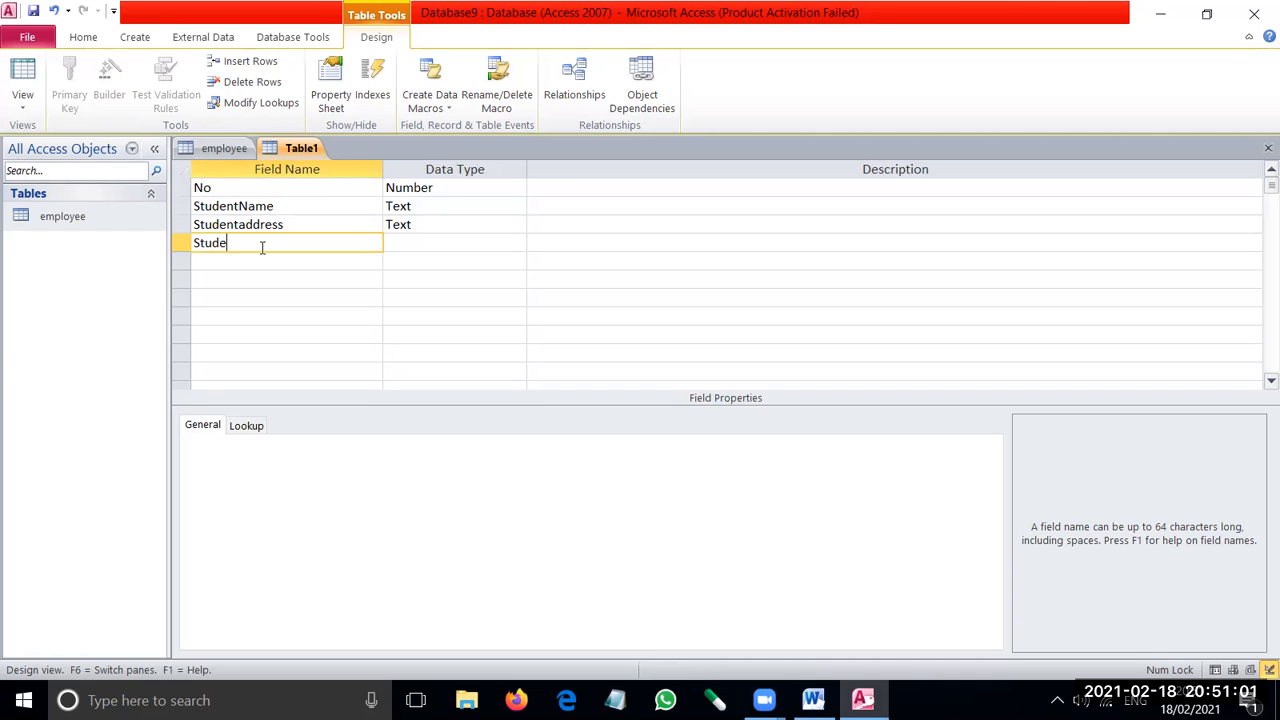
text(ntdob)
click(412, 240)
click(517, 243)
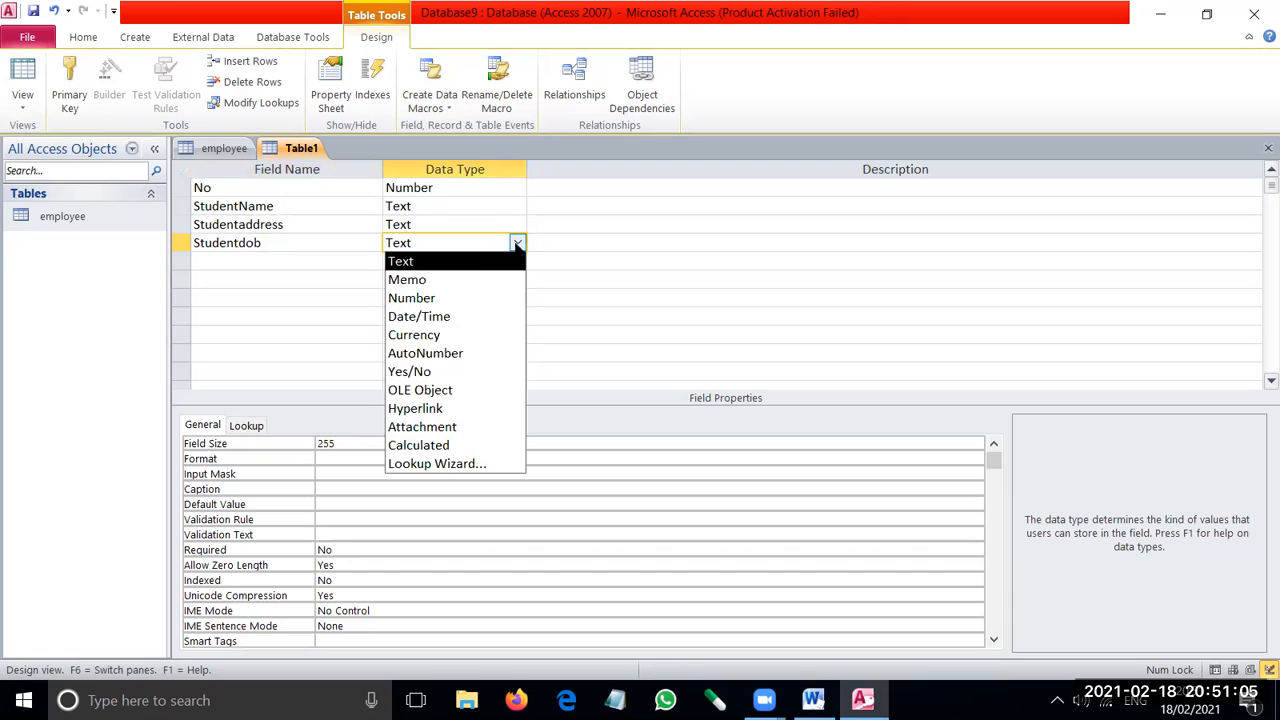
click(471, 317)
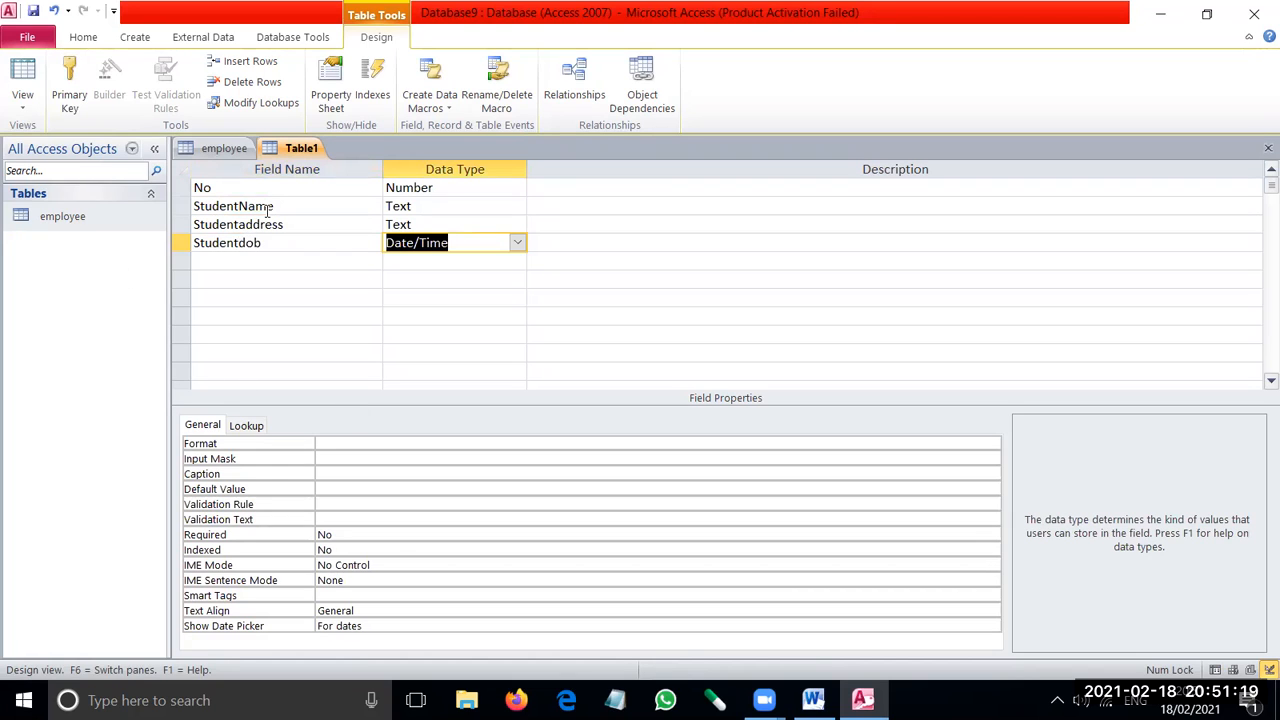
Close the new table, saving it under the name student and letting the program create a primary key.
right_click(298, 148)
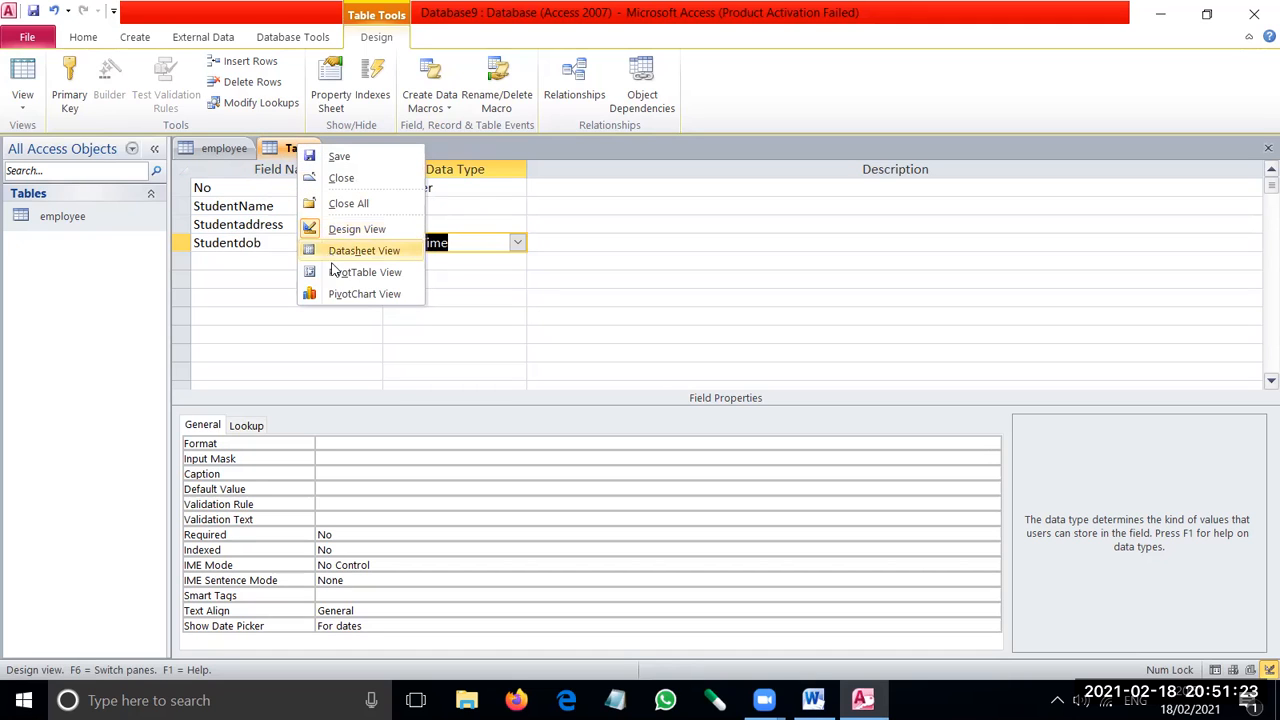
click(708, 332)
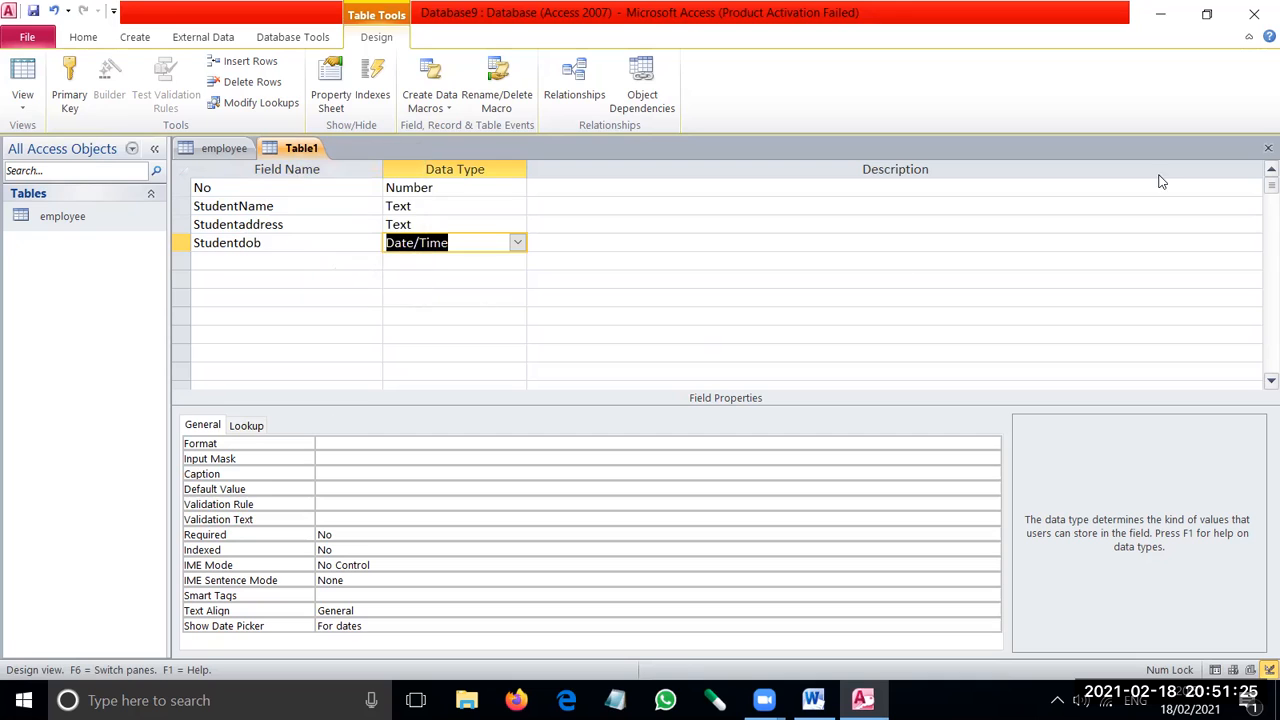
click(1258, 152)
click(573, 400)
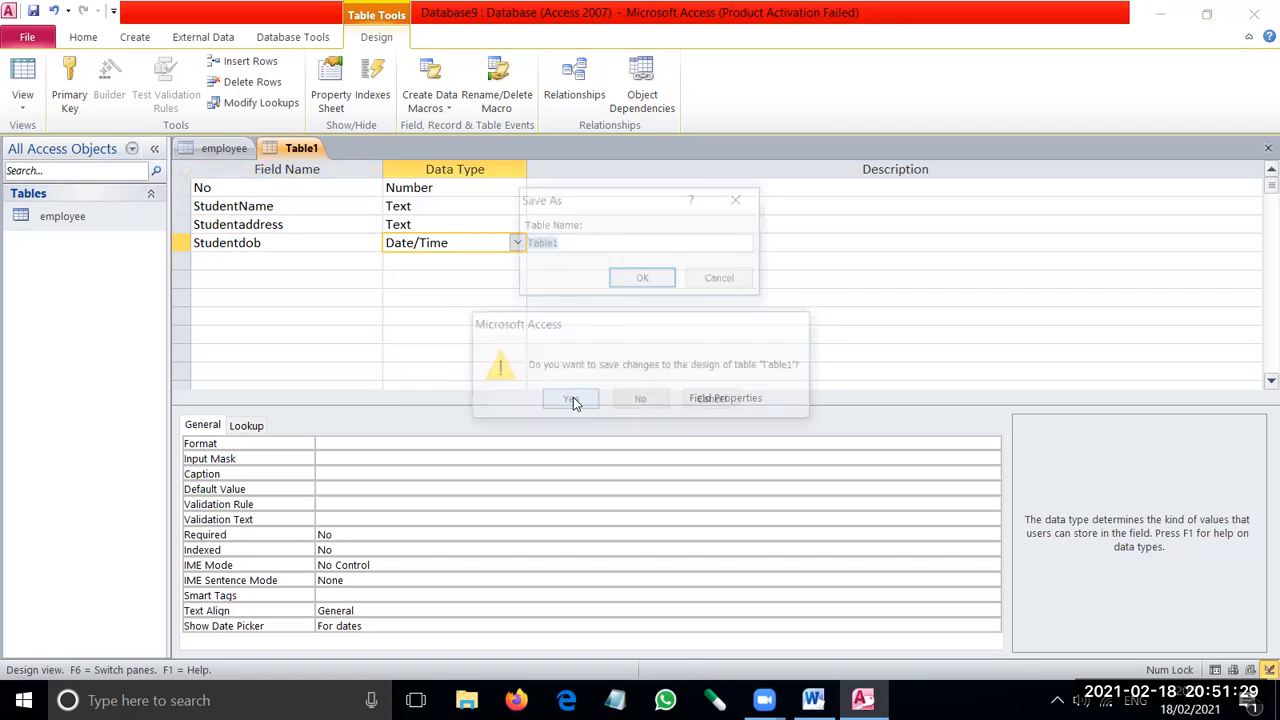
text(student)
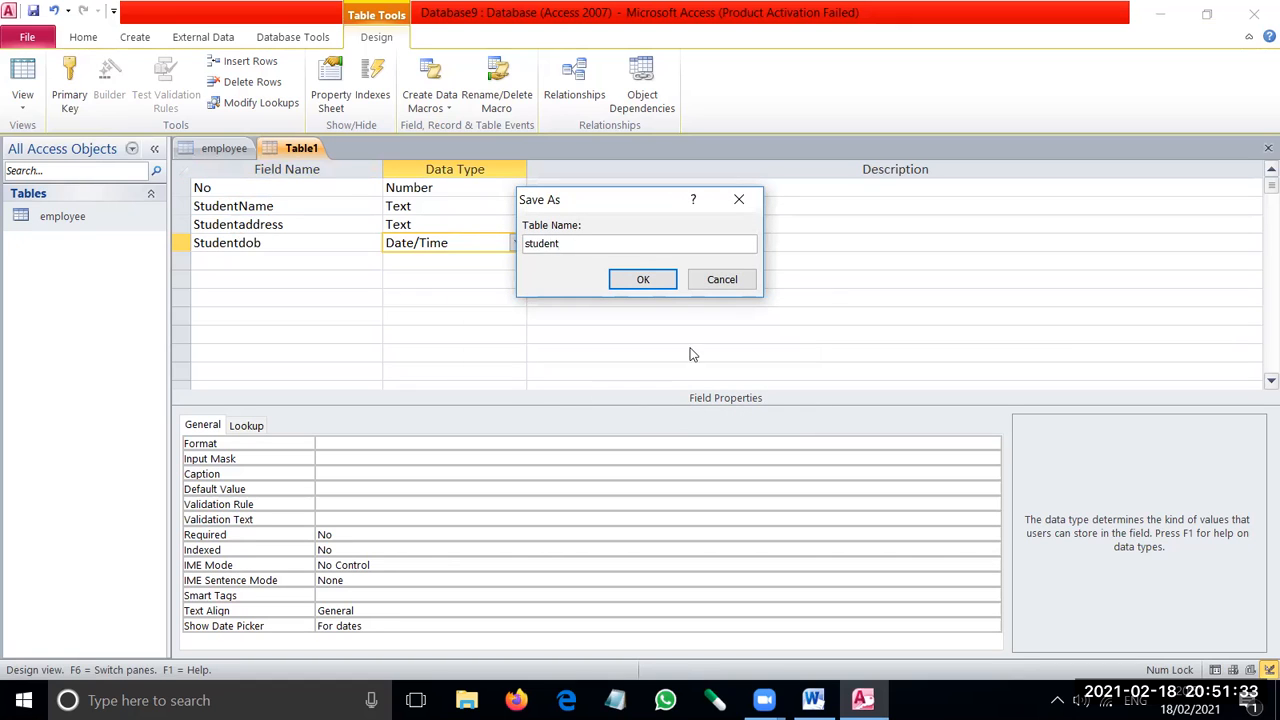
click(645, 280)
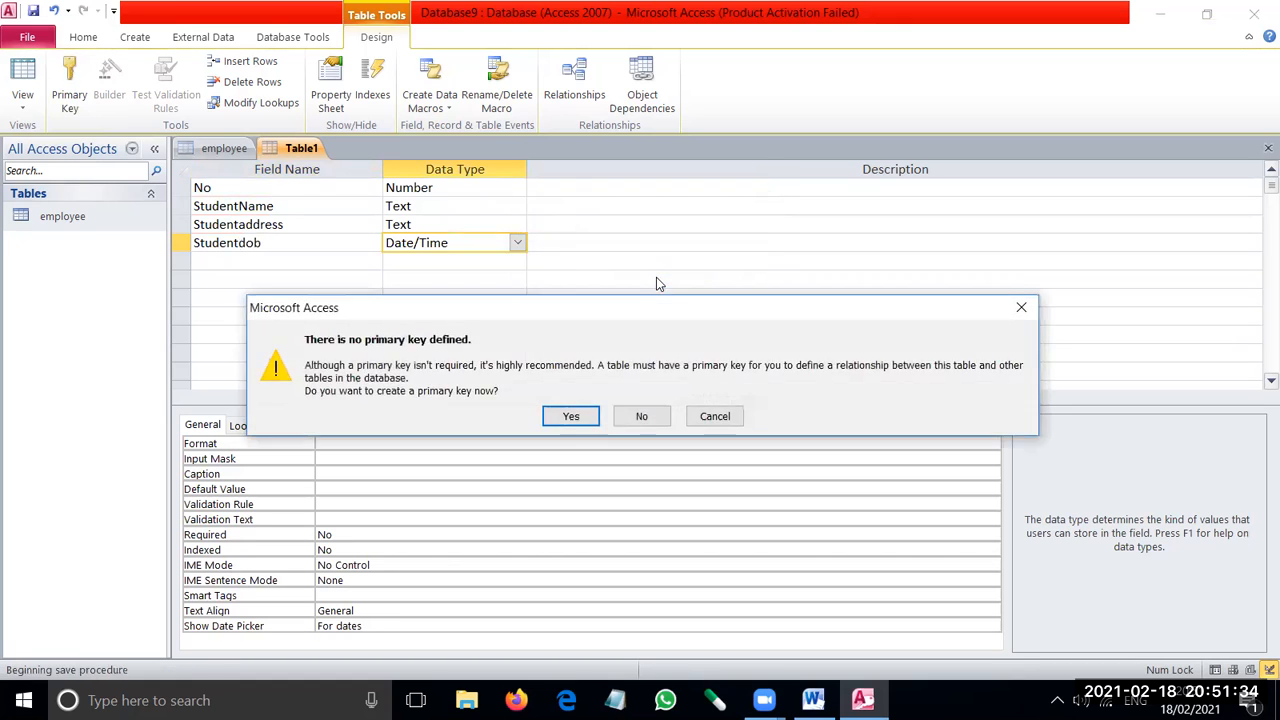
click(568, 416)
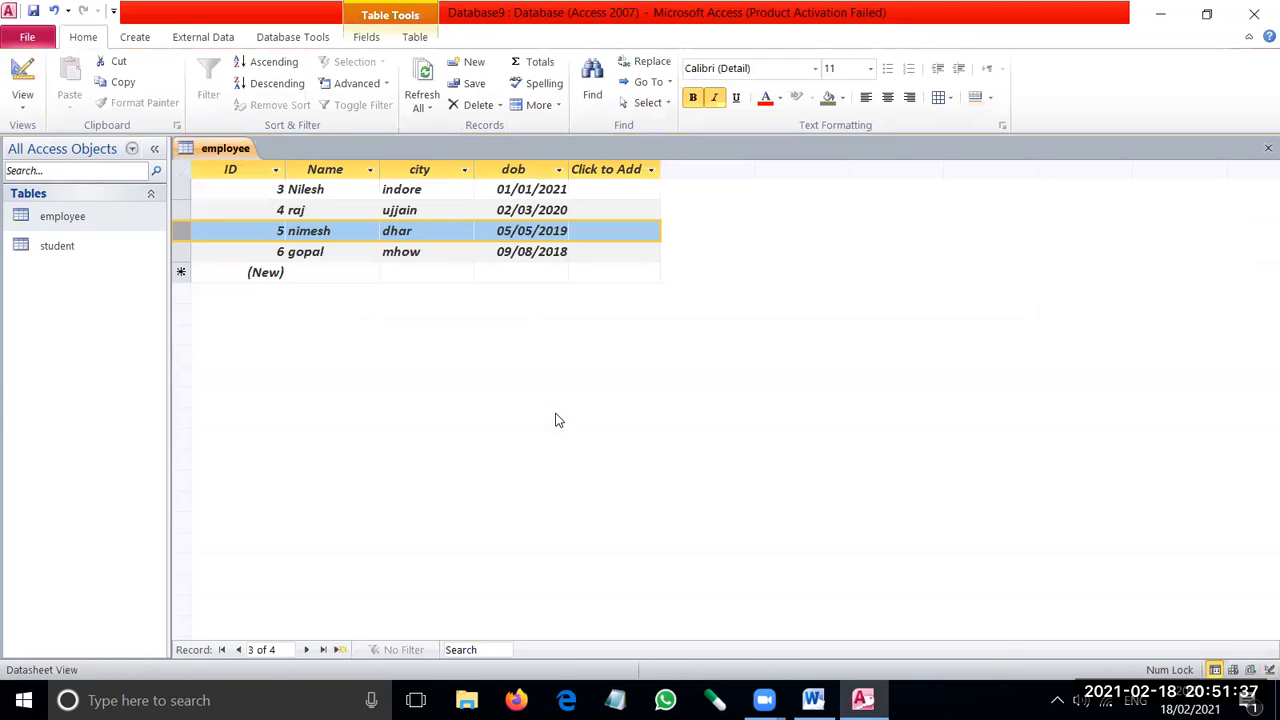
Open the student table and hide its ID field.
double_click(66, 246)
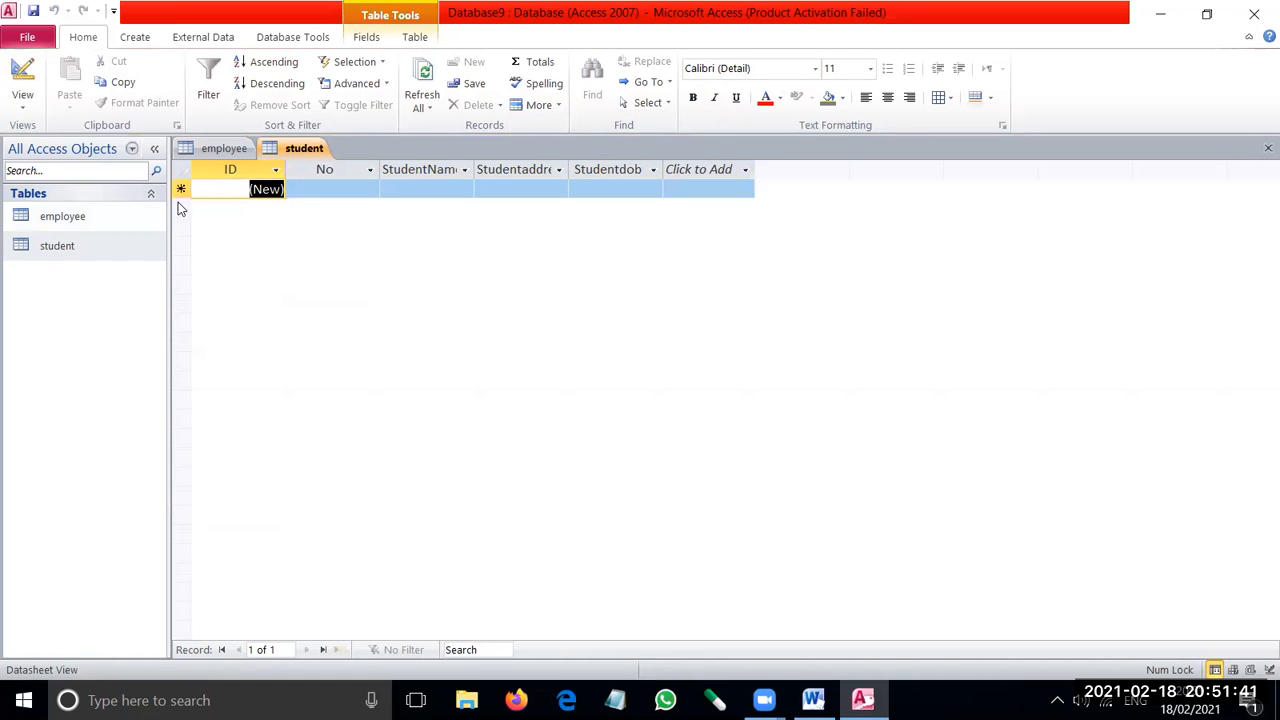
right_click(232, 172)
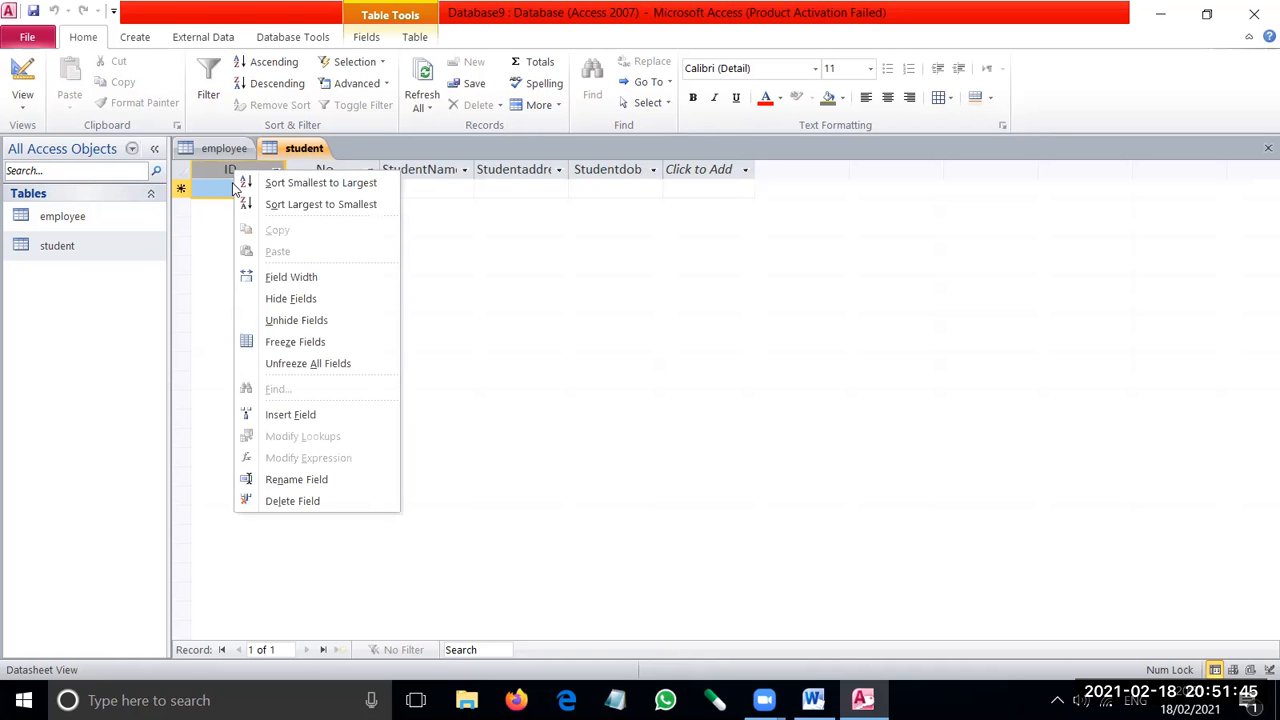
click(259, 299)
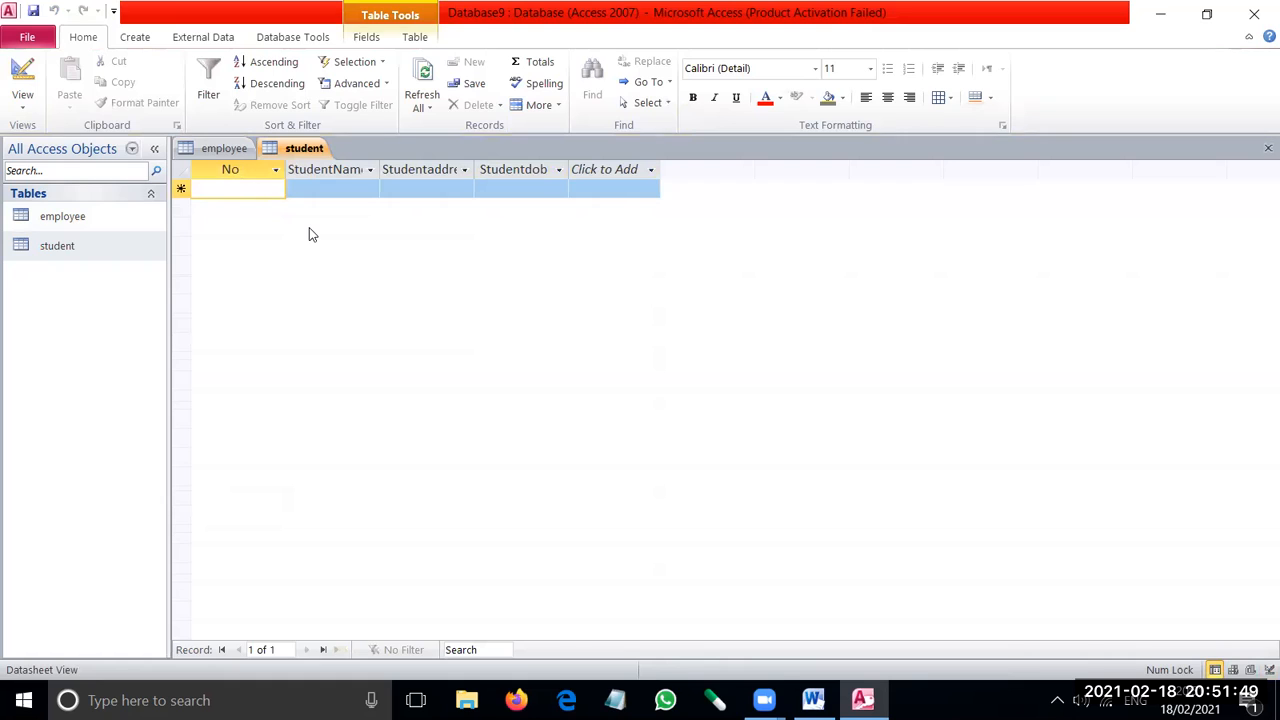
Enter the first student record with No 1, name abc, address ujjain and the student's date of birth.
text(1)
key(Tab)
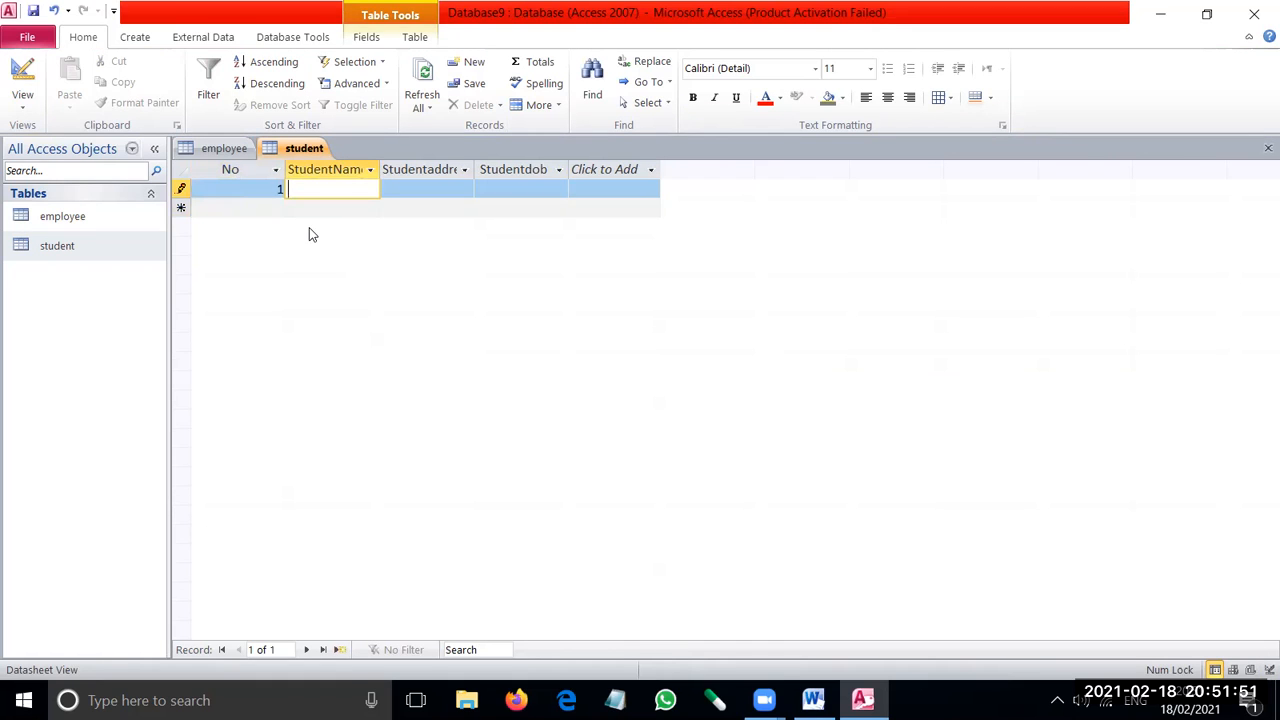
text(abc)
key(Tab)
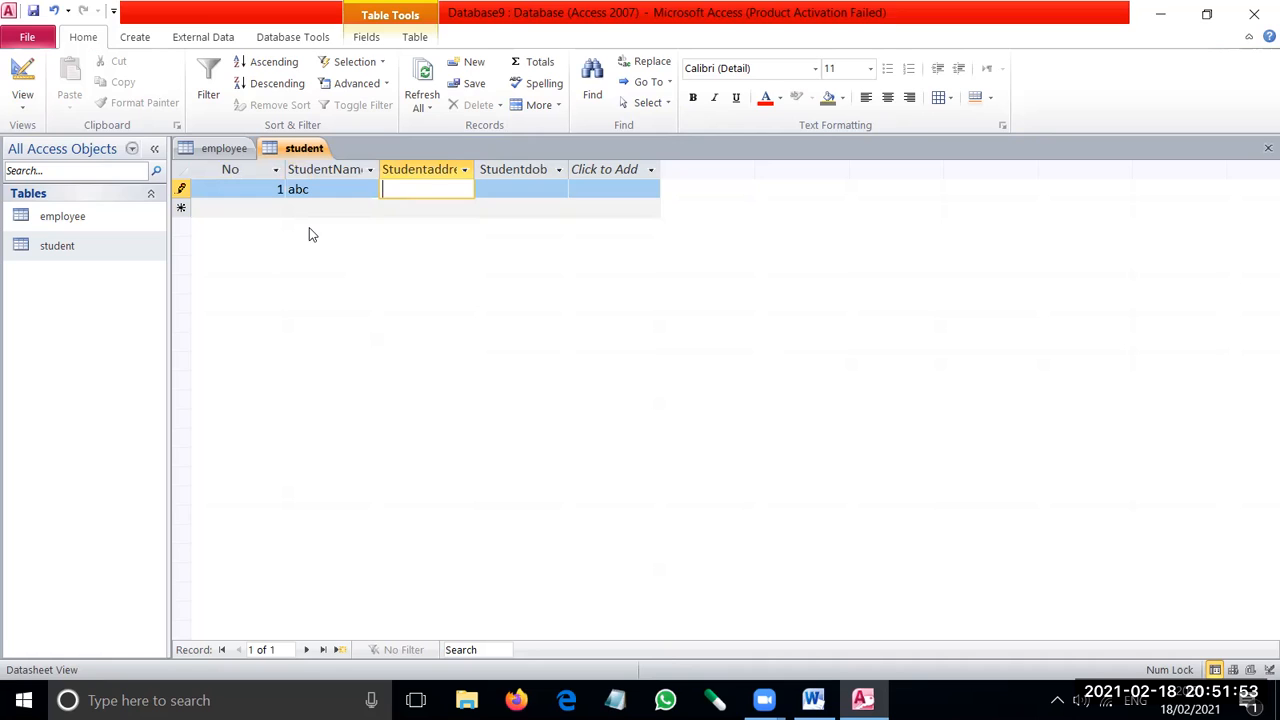
text(ujjain)
key(Tab)
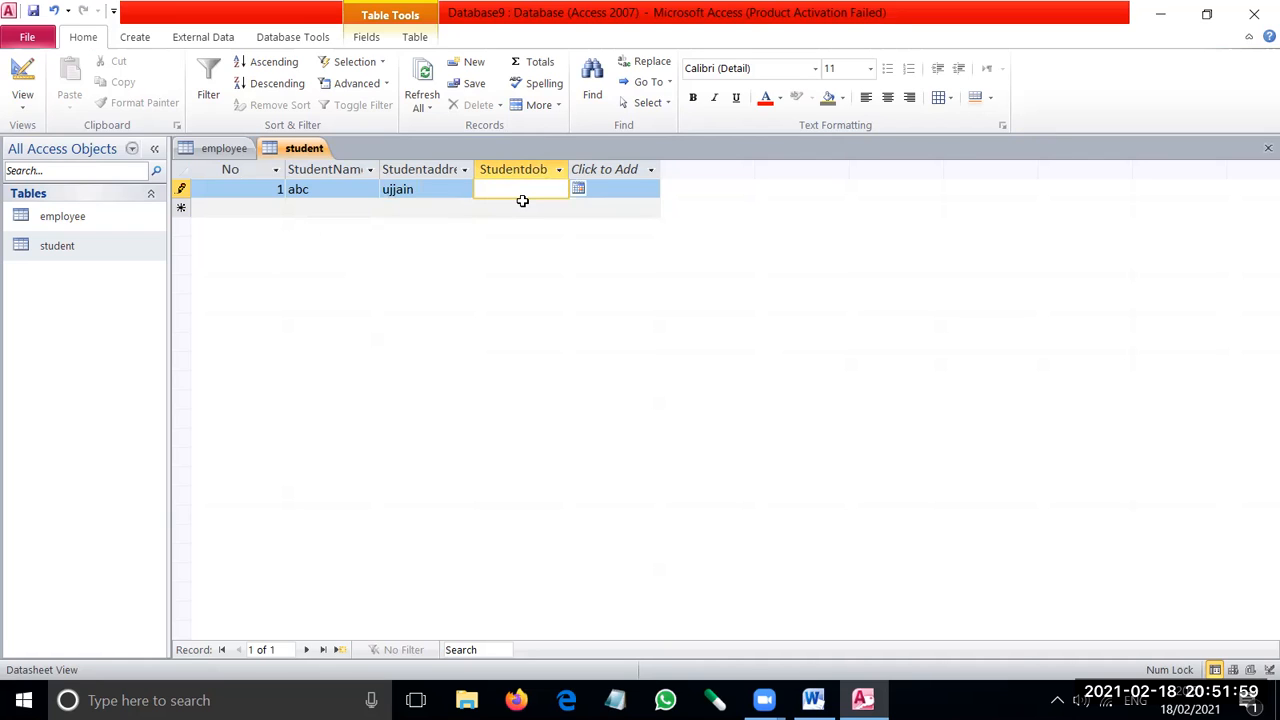
text(02/05/2014)
Add a second student record with No 2, name rft, address mumbai and the student's date of birth.
click(265, 207)
text(2)
key(Tab)
text(rft)
key(Tab)
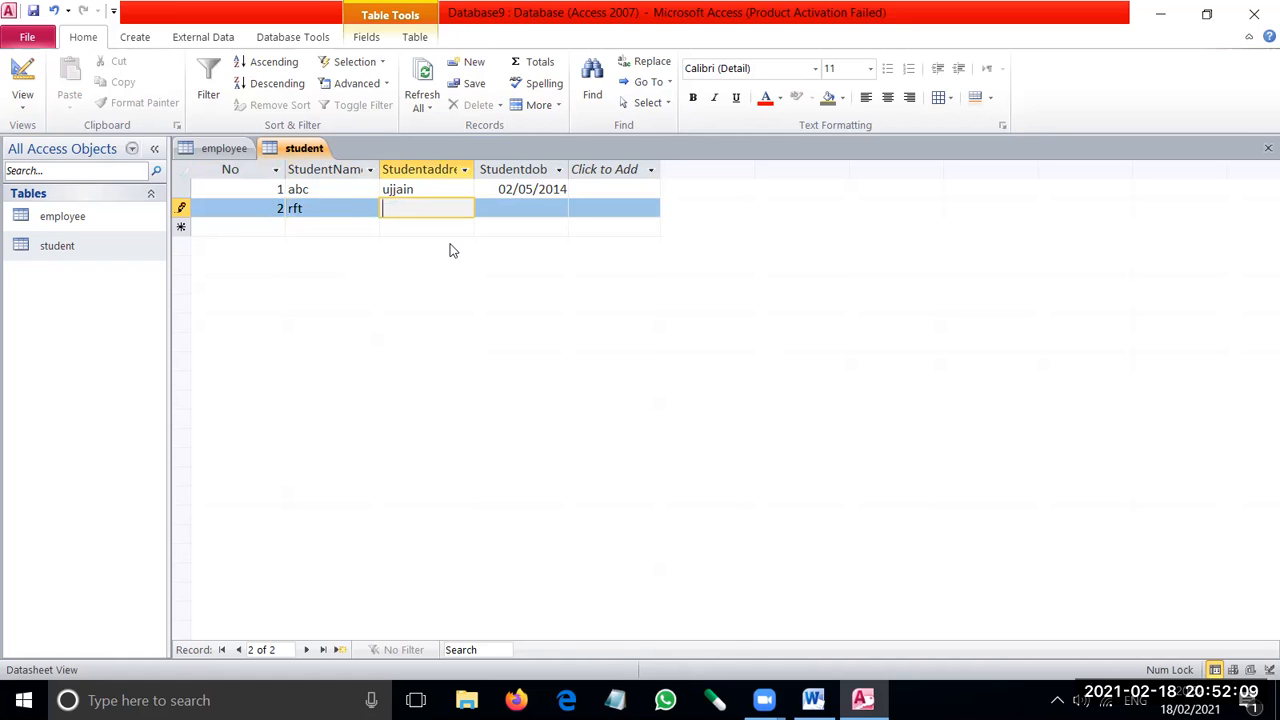
text(mumbai)
key(Tab)
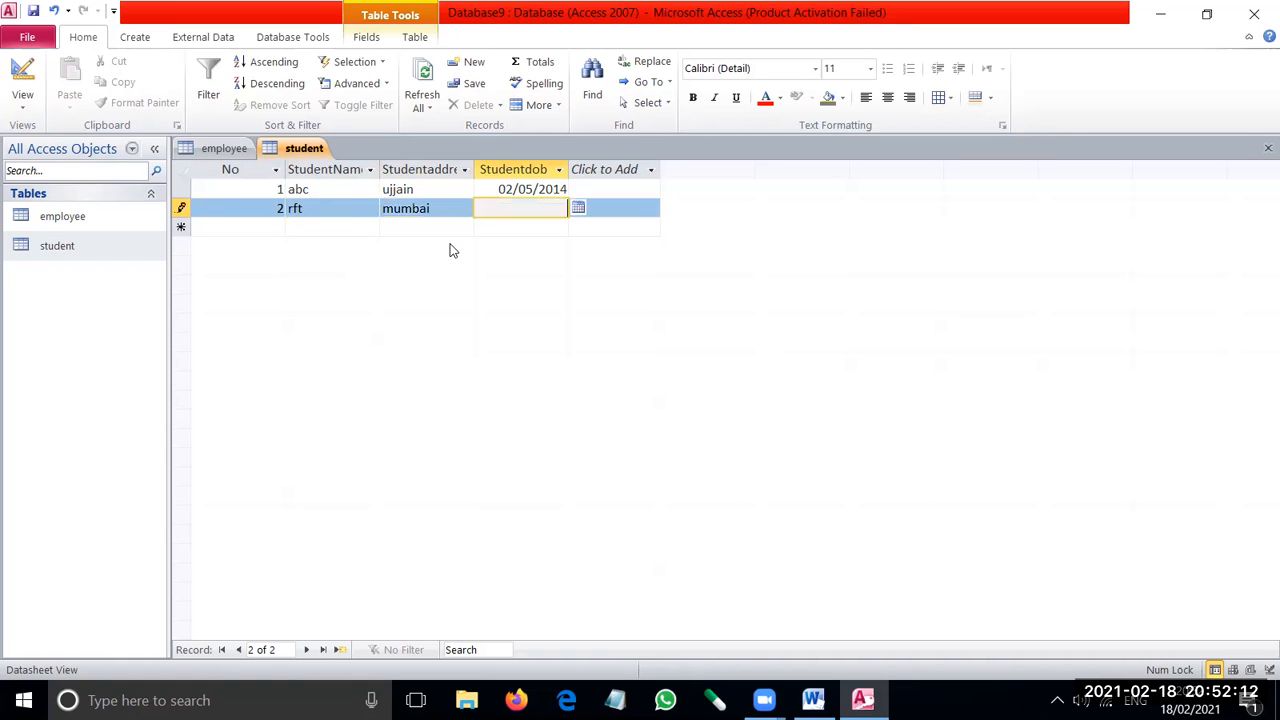
click(568, 212)
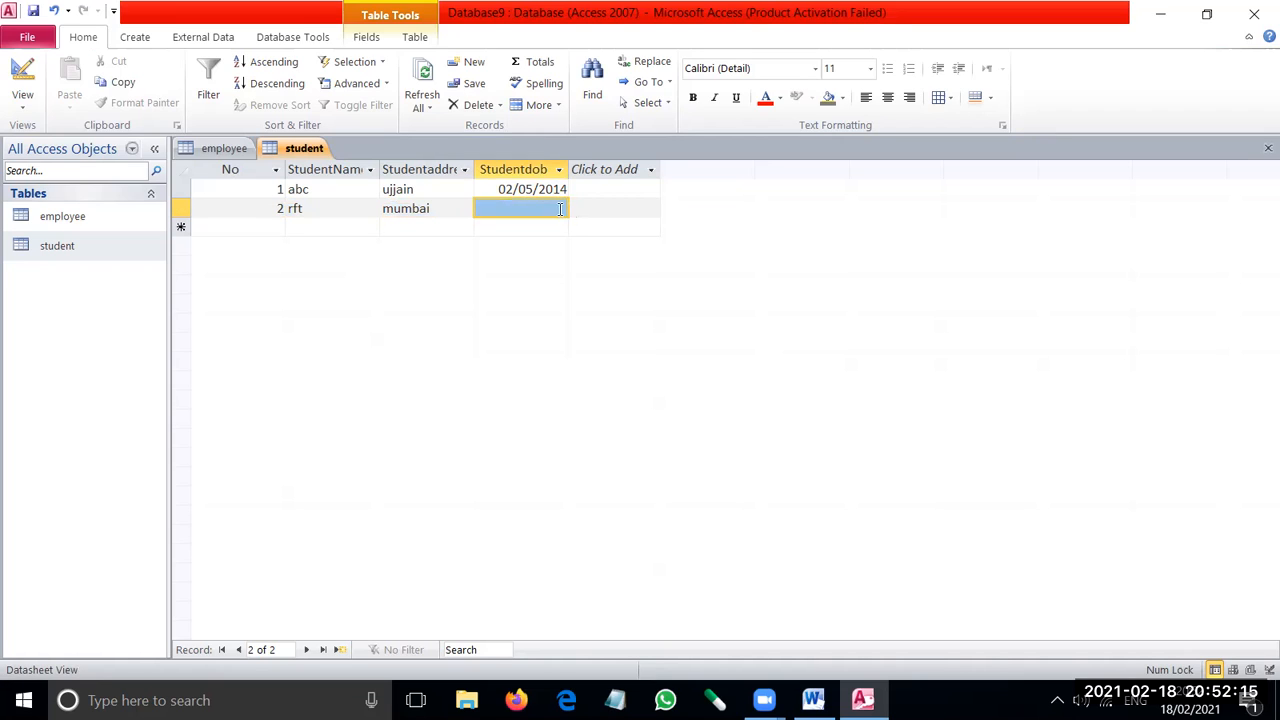
click(560, 208)
text(0)
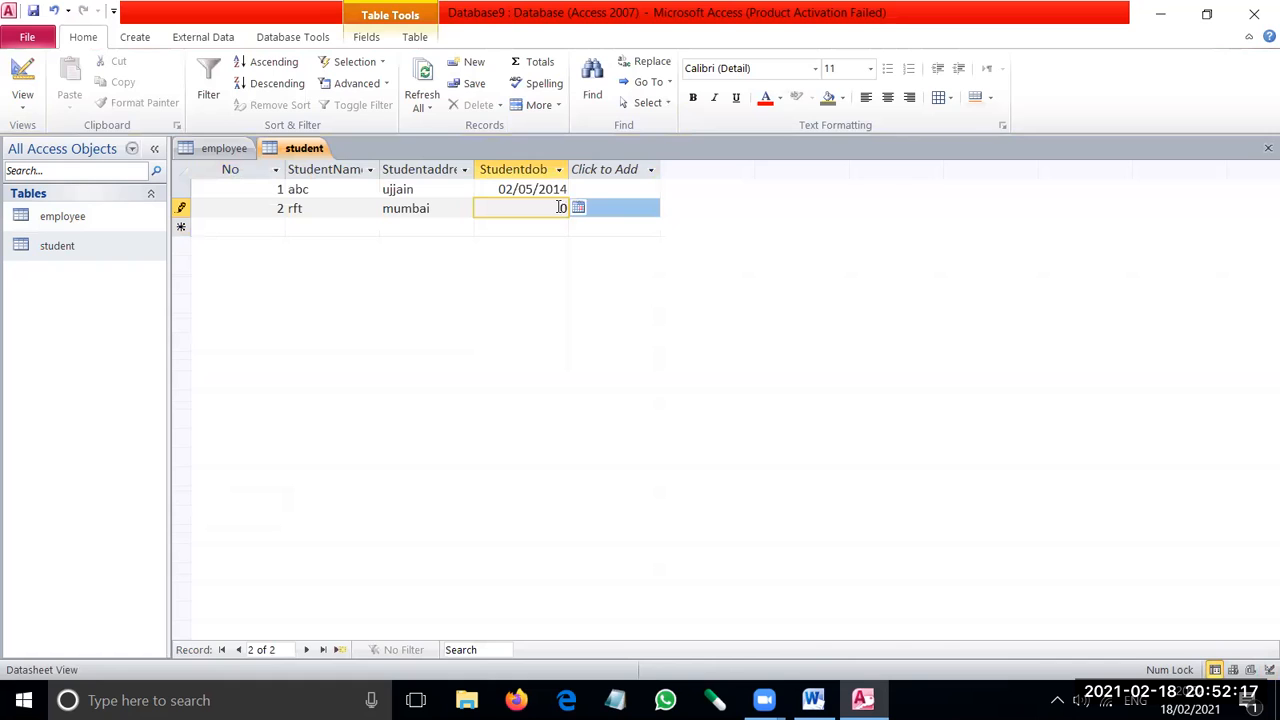
text(5/03/2017)
Add a third student record with No 3, name rft, address manpur and the student's date of birth.
click(268, 224)
text(3)
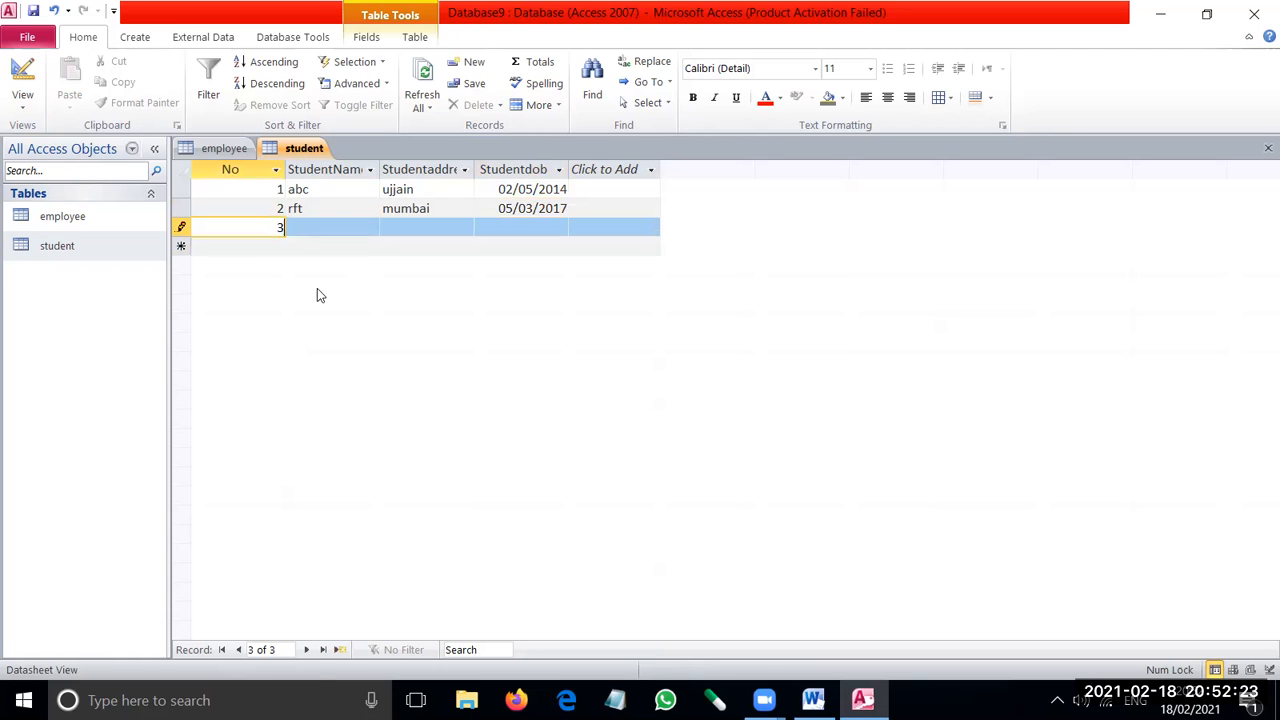
key(Tab)
text(rft)
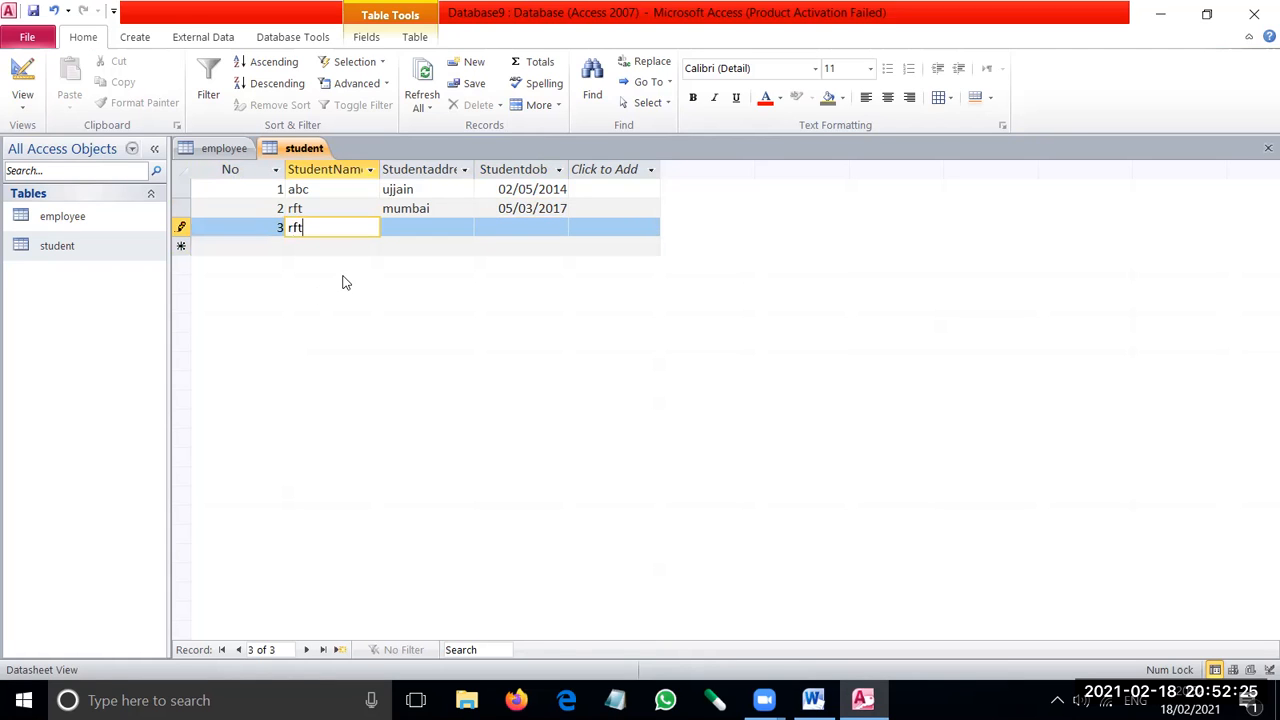
key(Tab)
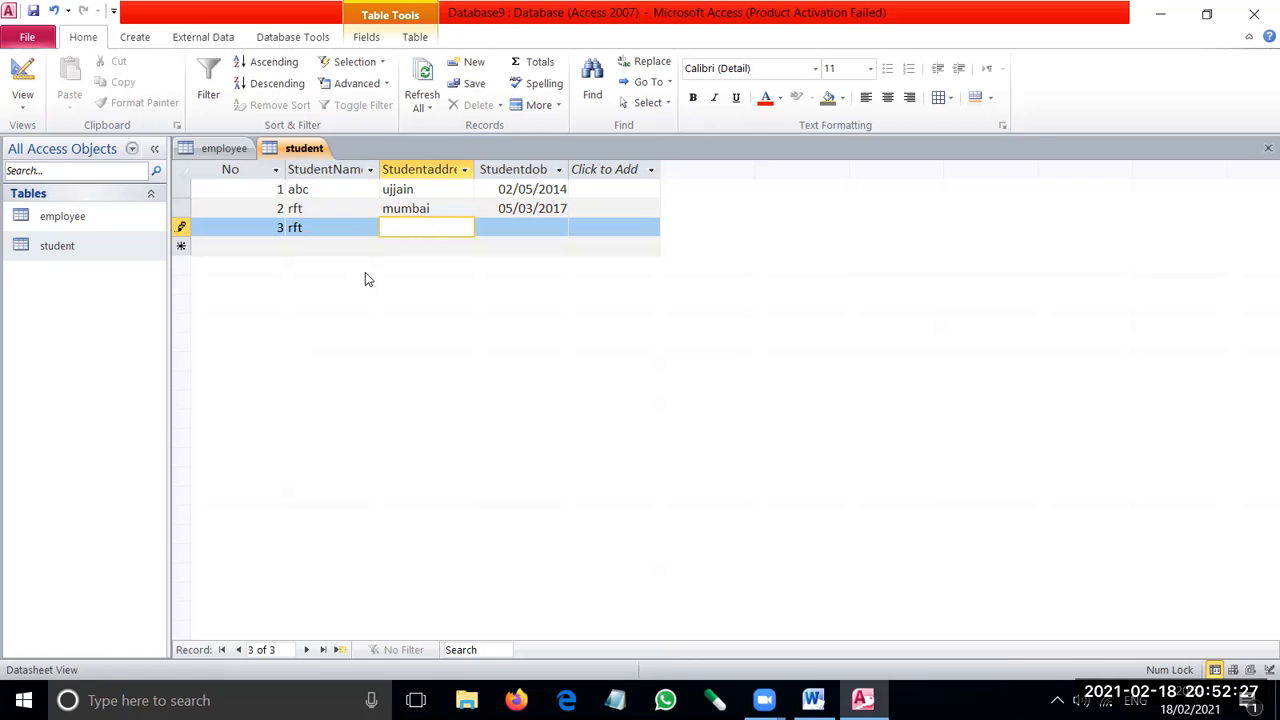
text(manpur)
key(Tab)
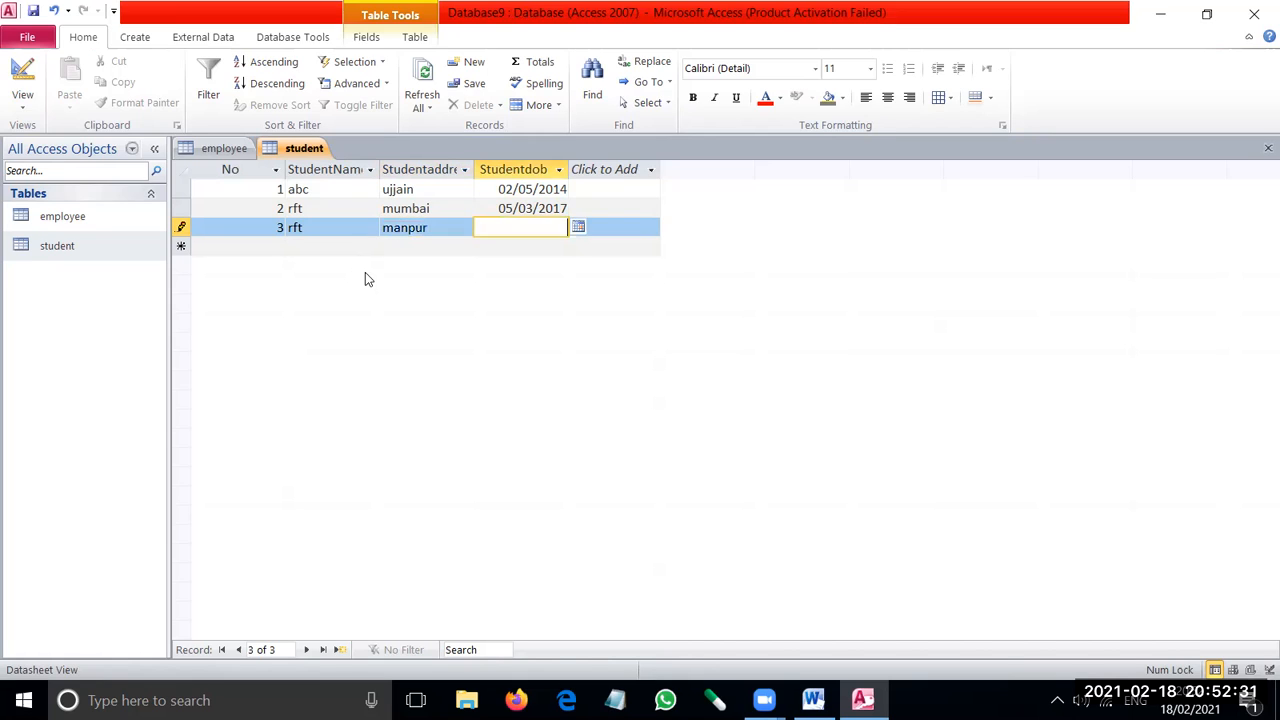
text(07/04/2015)
double_click(63, 218)
double_click(58, 245)
right_click(88, 248)
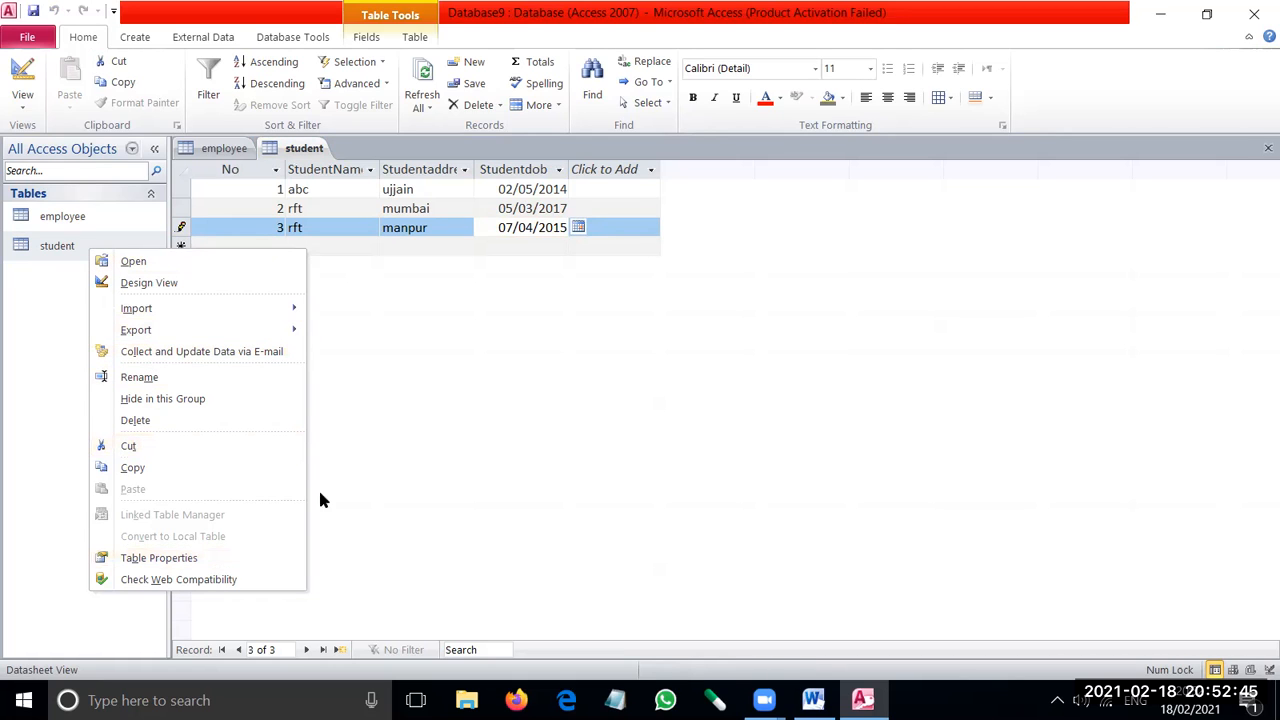
click(40, 218)
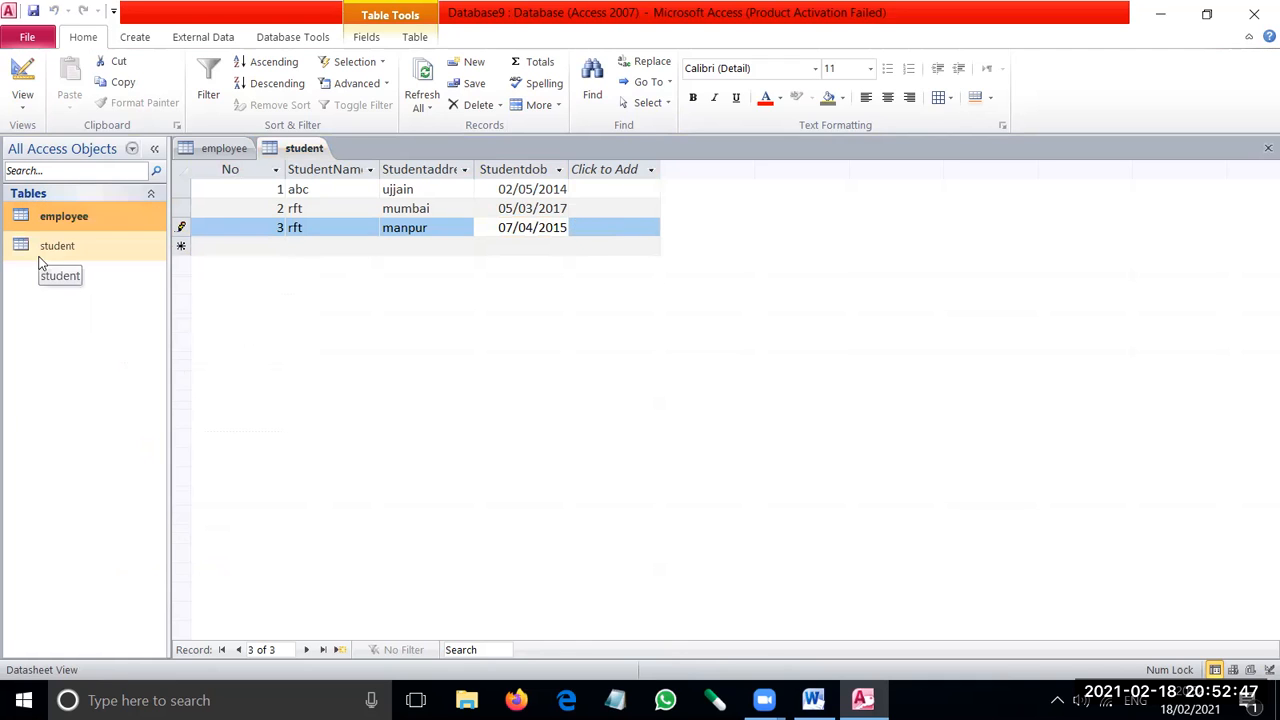
click(134, 37)
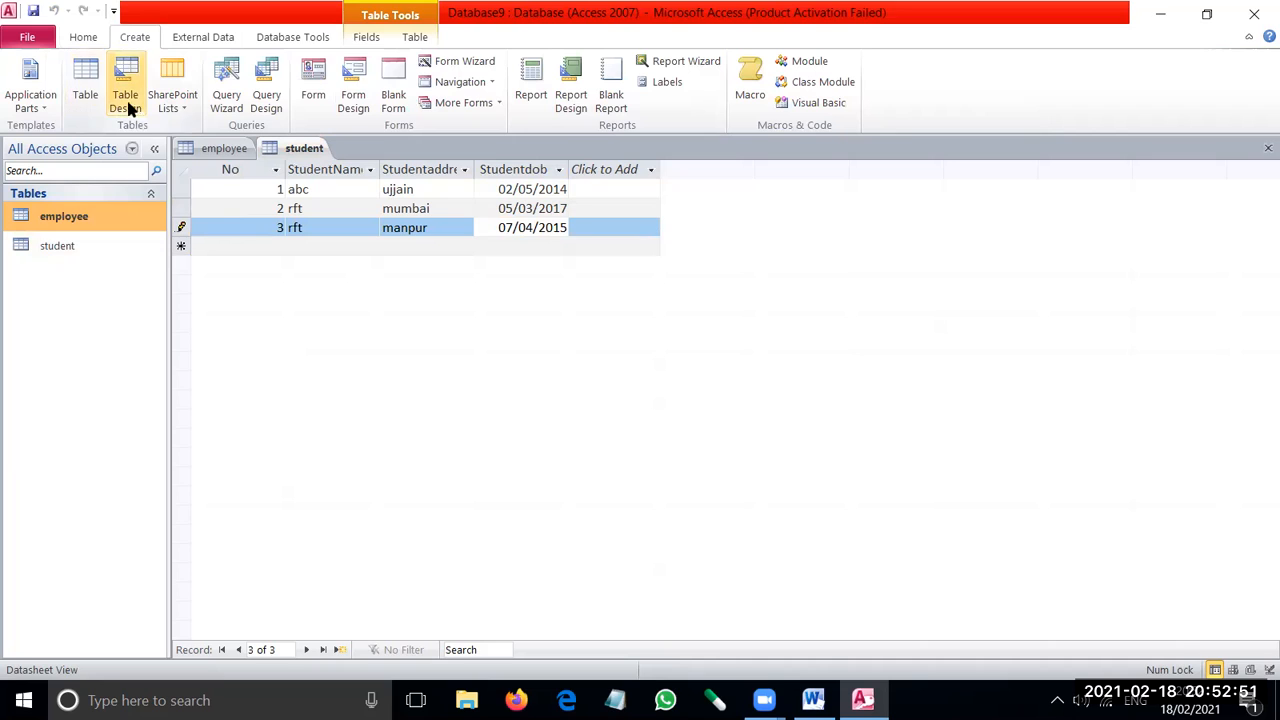